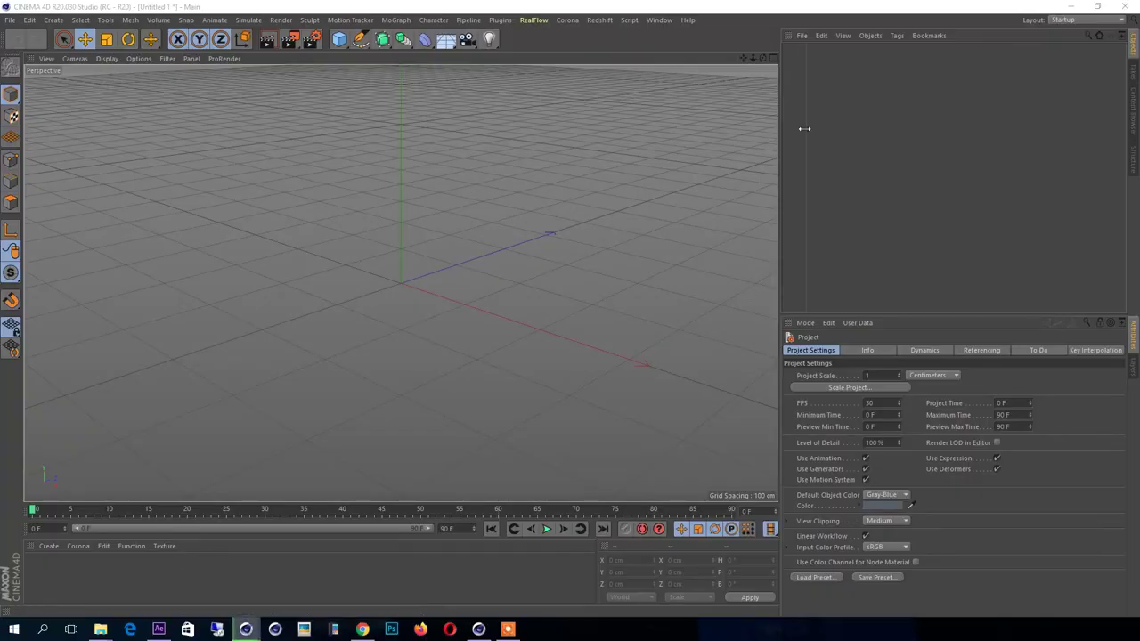
# Widen the object list's name column and add a default 200 cm Cube at the origin
pyautogui.moveTo(805, 129); pyautogui.dragTo(854, 130)
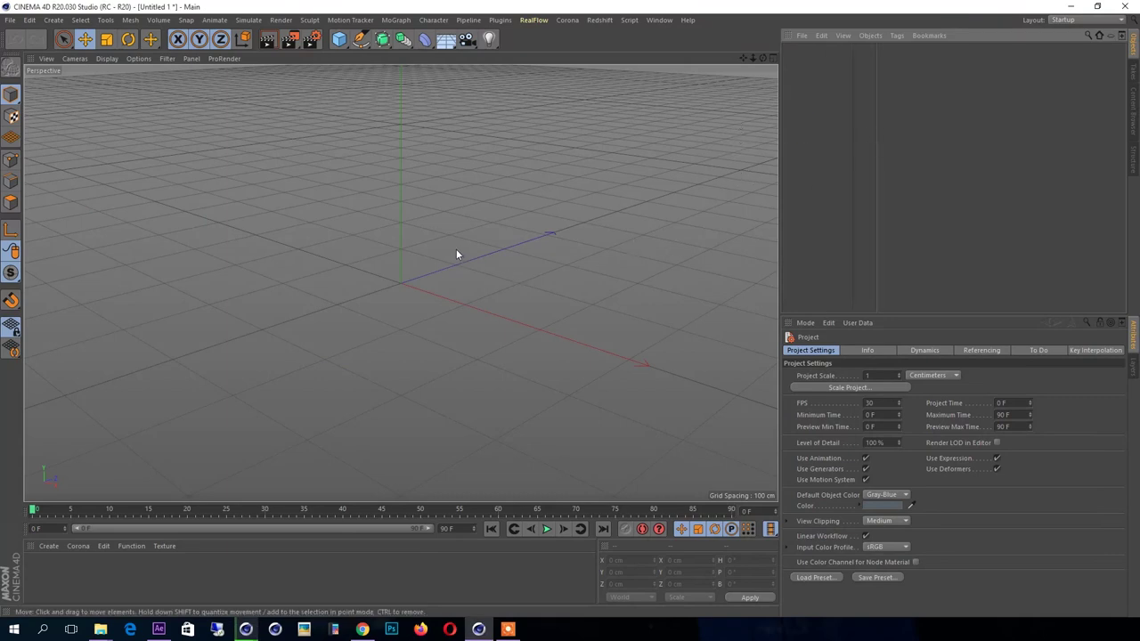
pyautogui.click(338, 38)
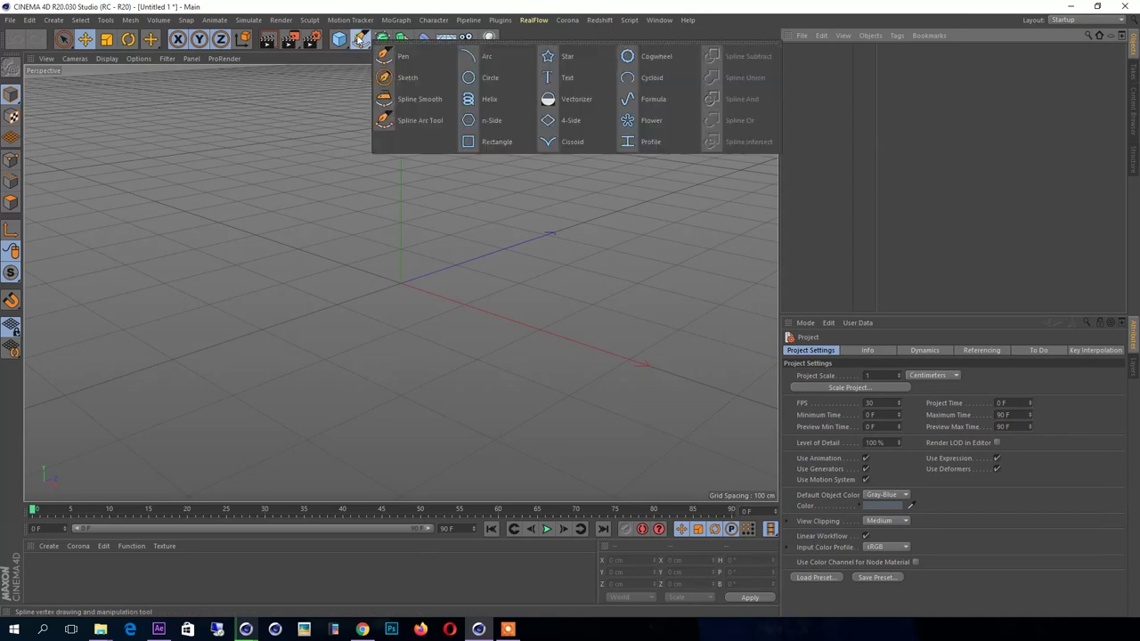
pyautogui.click(313, 179)
pyautogui.click(337, 39)
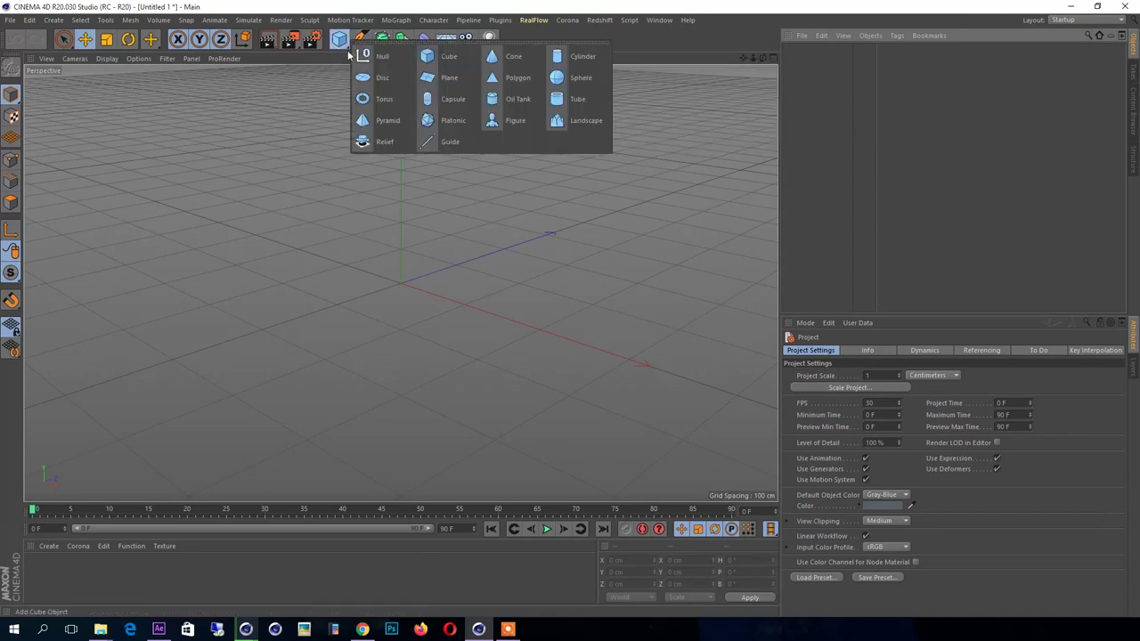
pyautogui.click(438, 57)
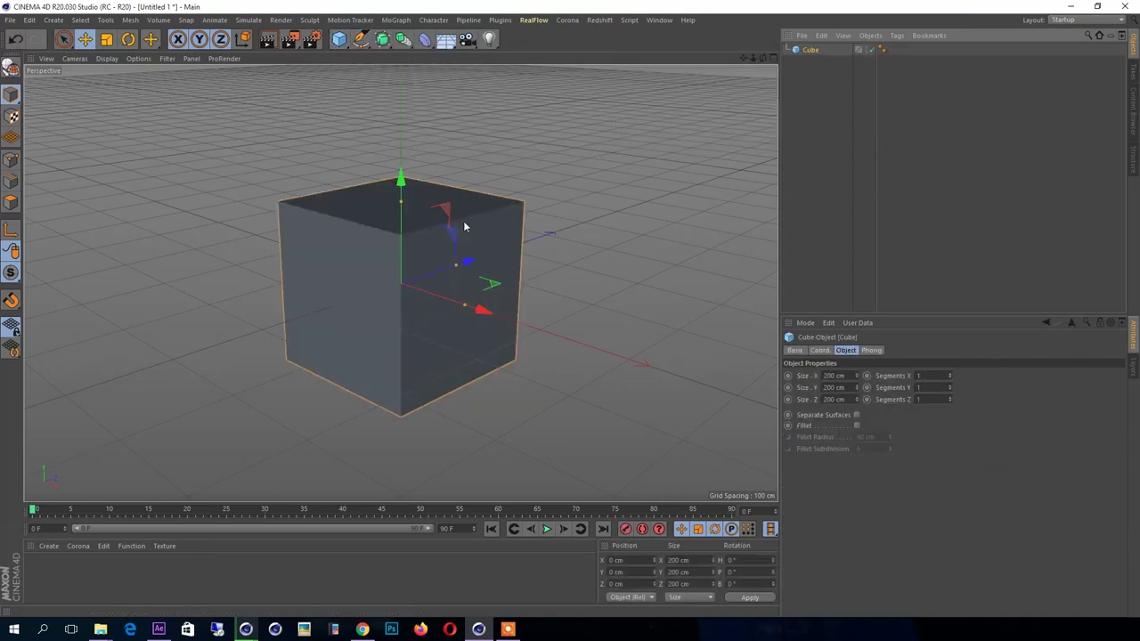
# Pull back and orbit the Perspective view to look down at the cube, then reselect it
pyautogui.scroll(-3, 380, 203)
pyautogui.keyDown('alt'); pyautogui.moveTo(379, 203); pyautogui.dragTo(325, 231, button='middle'); pyautogui.keyUp('alt')
pyautogui.keyDown('alt'); pyautogui.moveTo(325, 231); pyautogui.dragTo(463, 234); pyautogui.keyUp('alt')
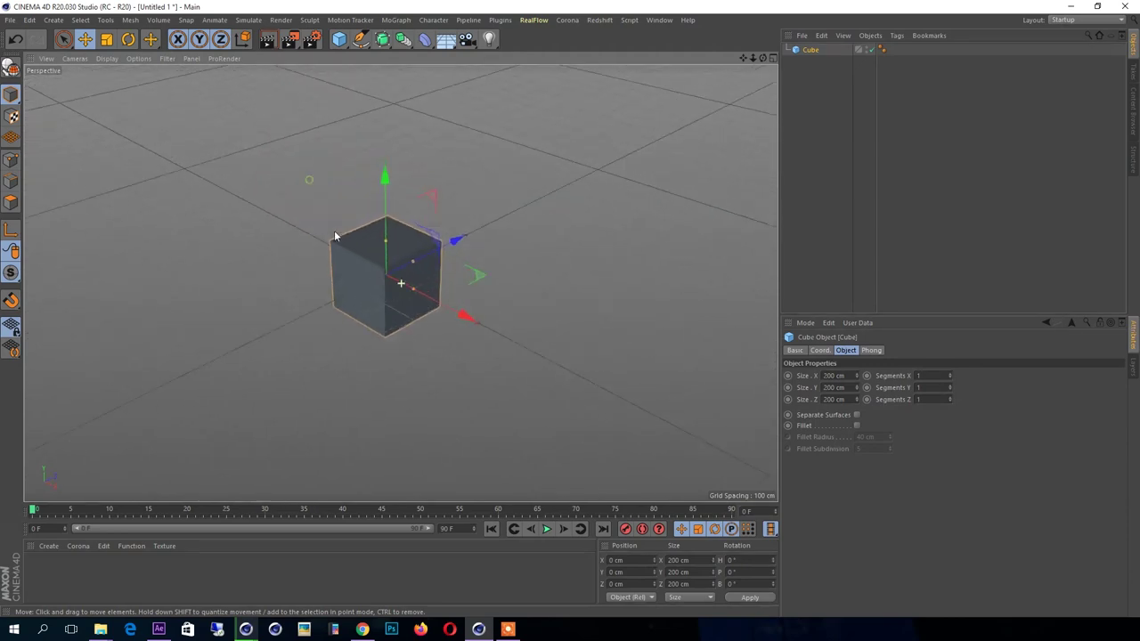
pyautogui.click(851, 111)
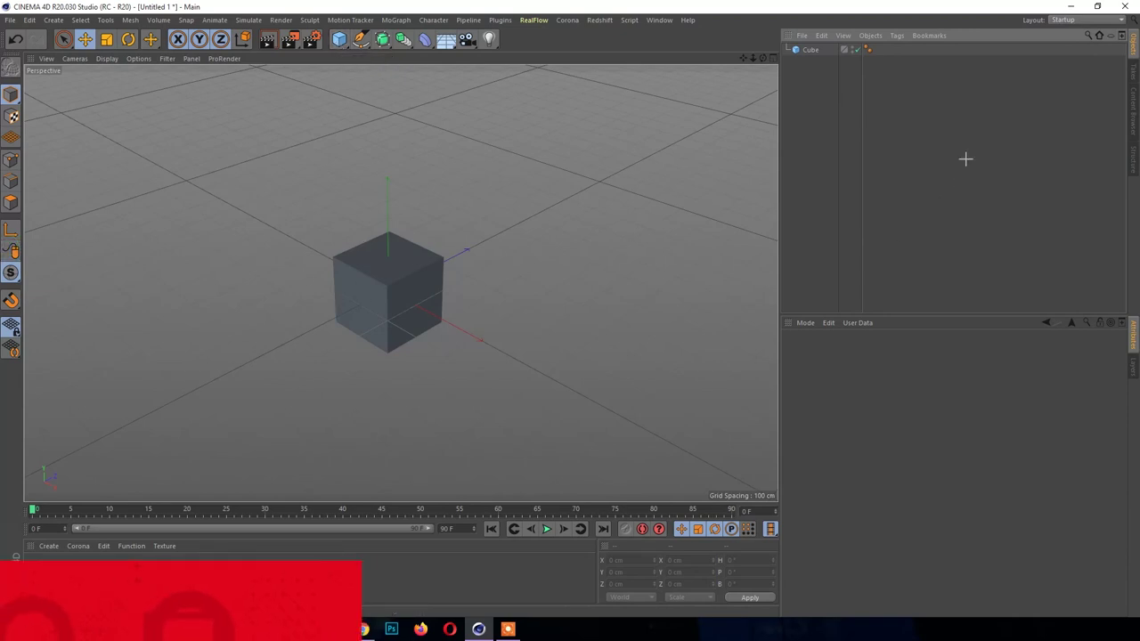
pyautogui.click(809, 50)
pyautogui.click(818, 98)
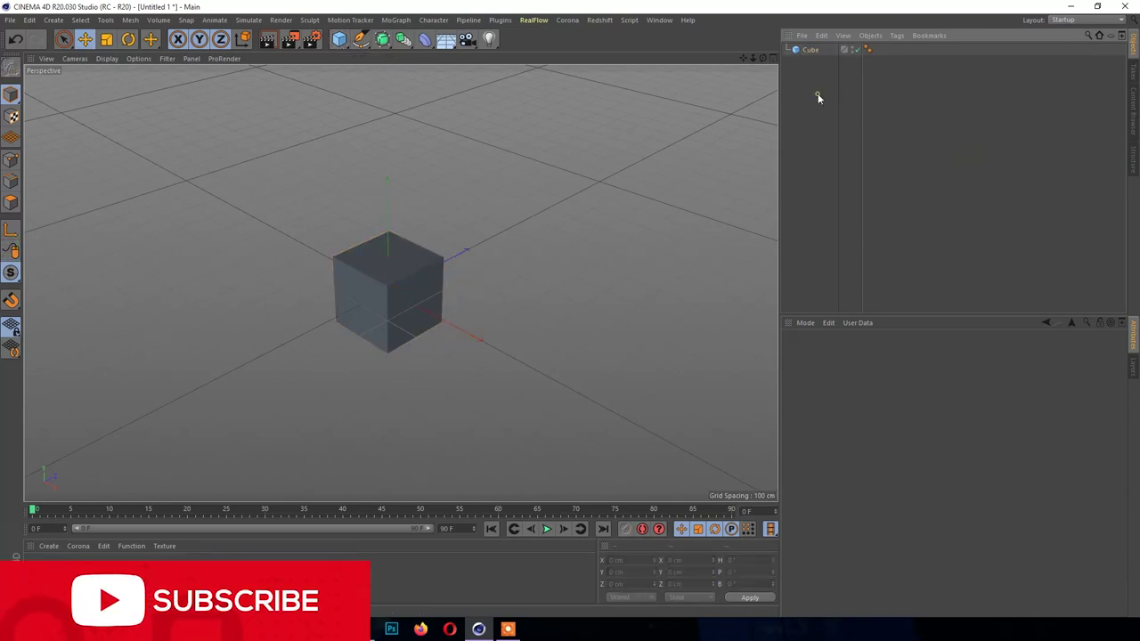
pyautogui.click(384, 280)
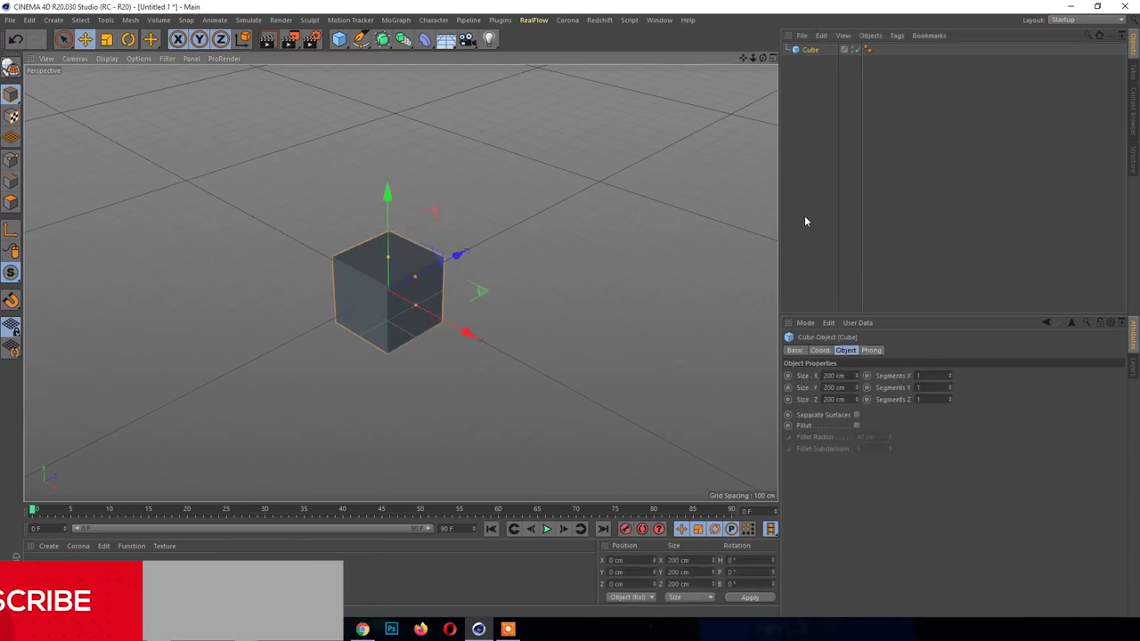
pyautogui.moveTo(359, 39); pyautogui.dragTo(394, 51)
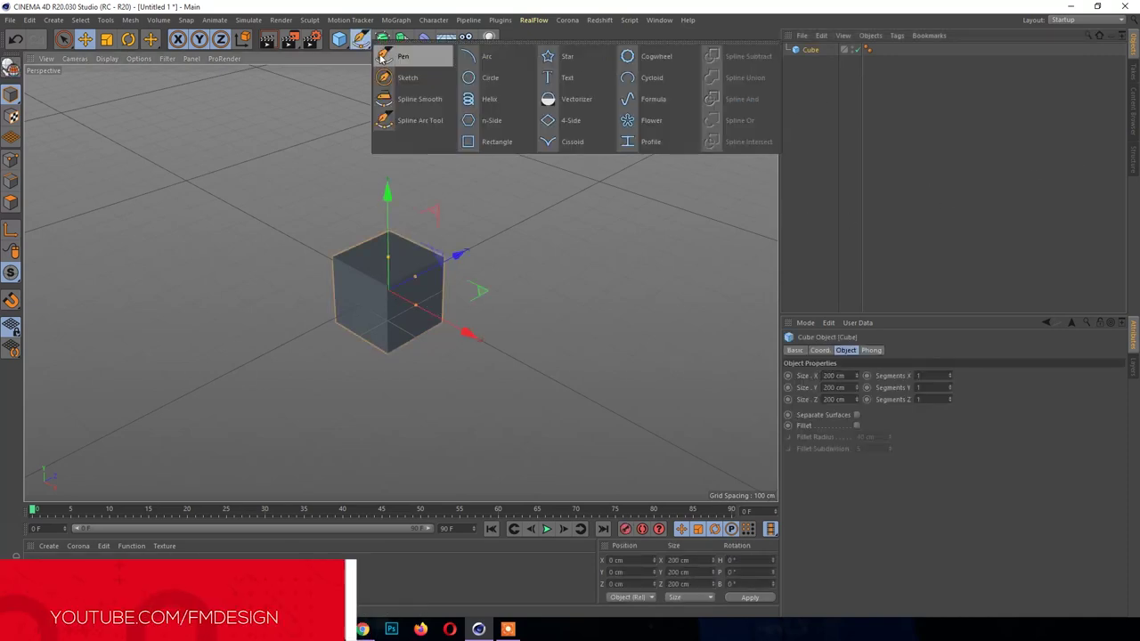
# Show the four-view layout and place the first Bezier points beside the cube, raising each higher
pyautogui.middleClick(572, 156)
pyautogui.scroll(-5, 605, 104)
pyautogui.keyDown('alt'); pyautogui.moveTo(605, 111); pyautogui.dragTo(549, 121, button='middle'); pyautogui.keyUp('alt')
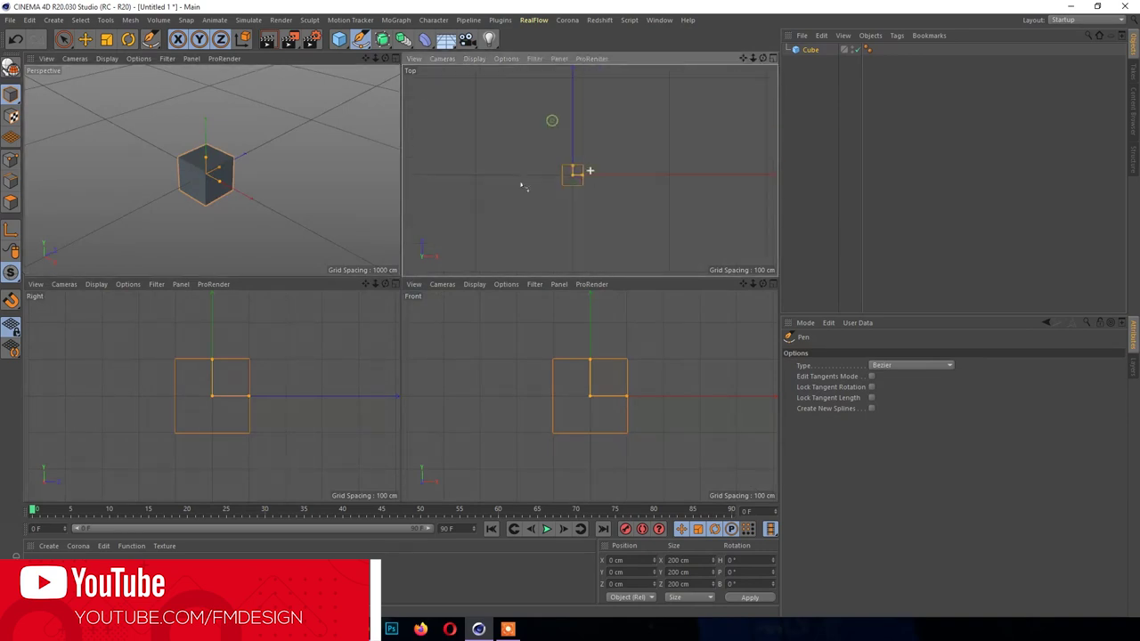
pyautogui.click(551, 122)
pyautogui.moveTo(521, 165); pyautogui.dragTo(521, 196)
pyautogui.moveTo(272, 397); pyautogui.dragTo(269, 345)
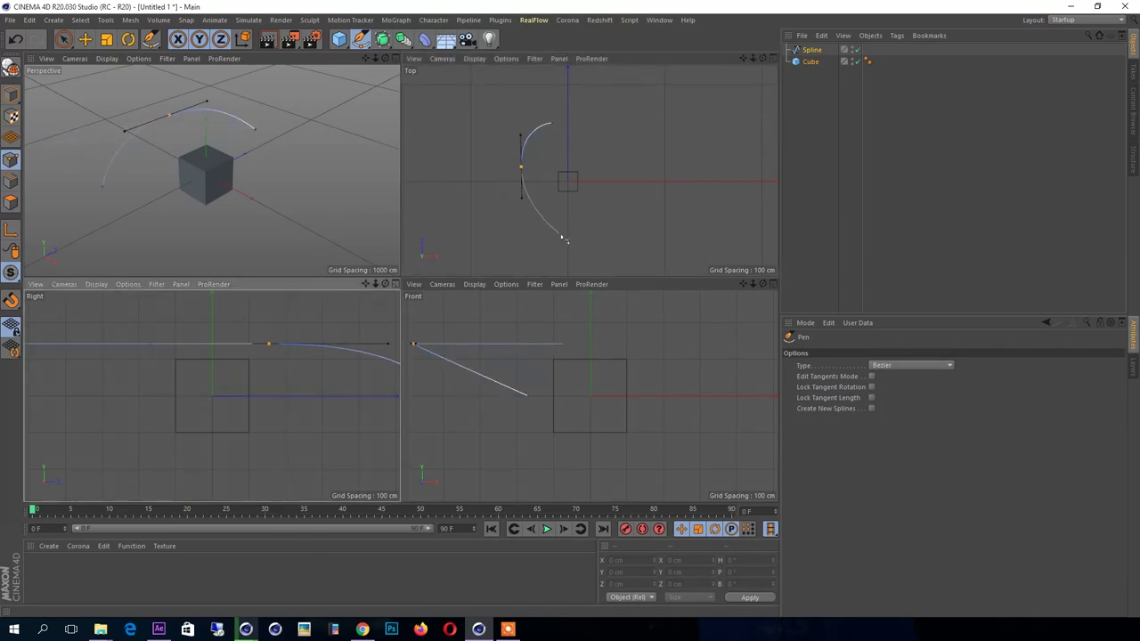
pyautogui.moveTo(569, 234); pyautogui.dragTo(595, 234)
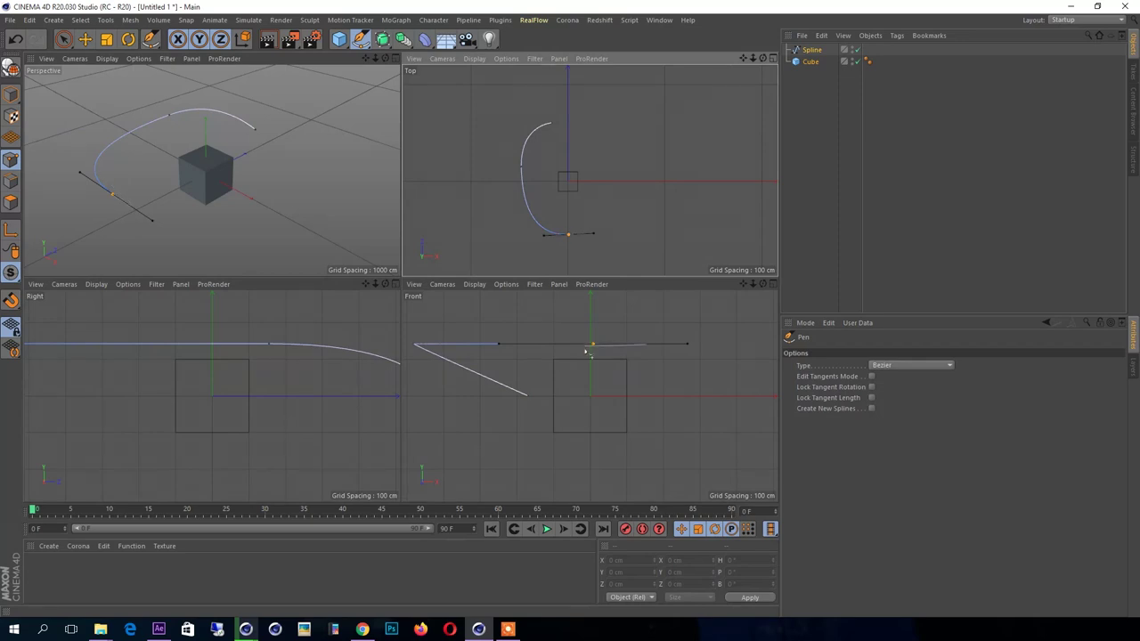
pyautogui.moveTo(592, 345); pyautogui.dragTo(601, 311)
# Continue the spiral with three more Bezier points looping around the cube, each lifted higher
pyautogui.scroll(-2, 606, 321)
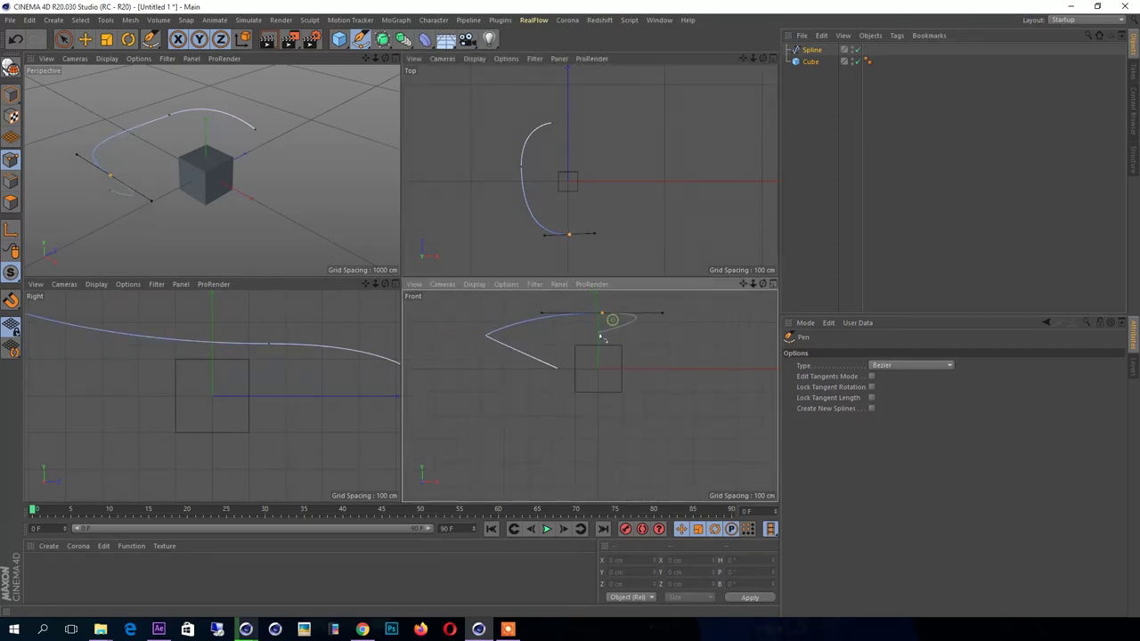
pyautogui.moveTo(602, 155); pyautogui.dragTo(585, 129)
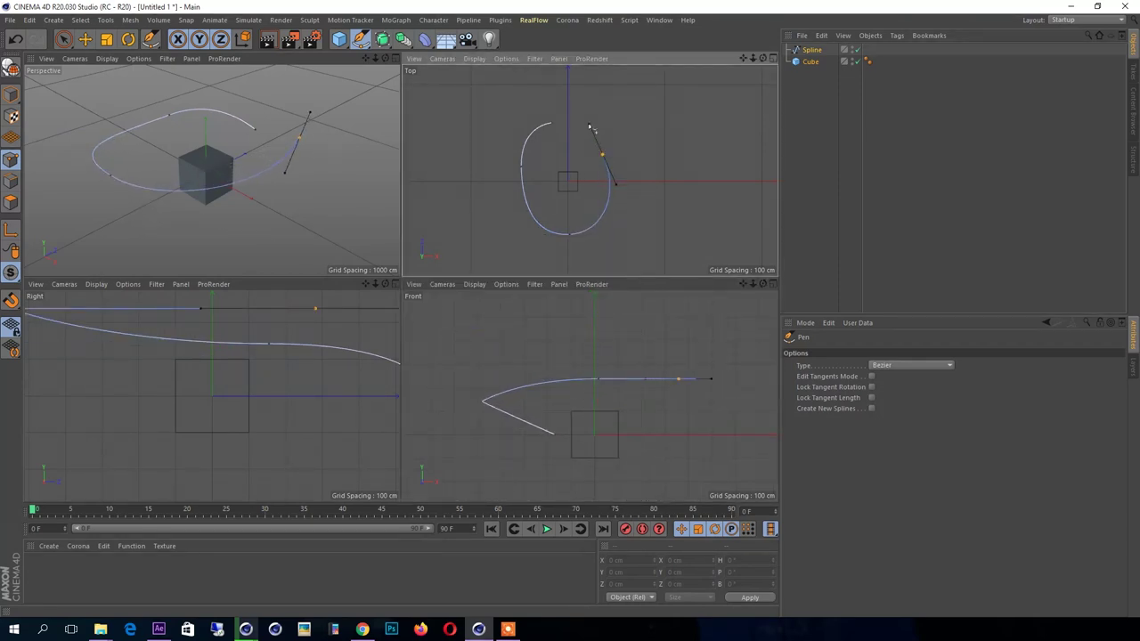
pyautogui.moveTo(679, 379); pyautogui.dragTo(676, 320)
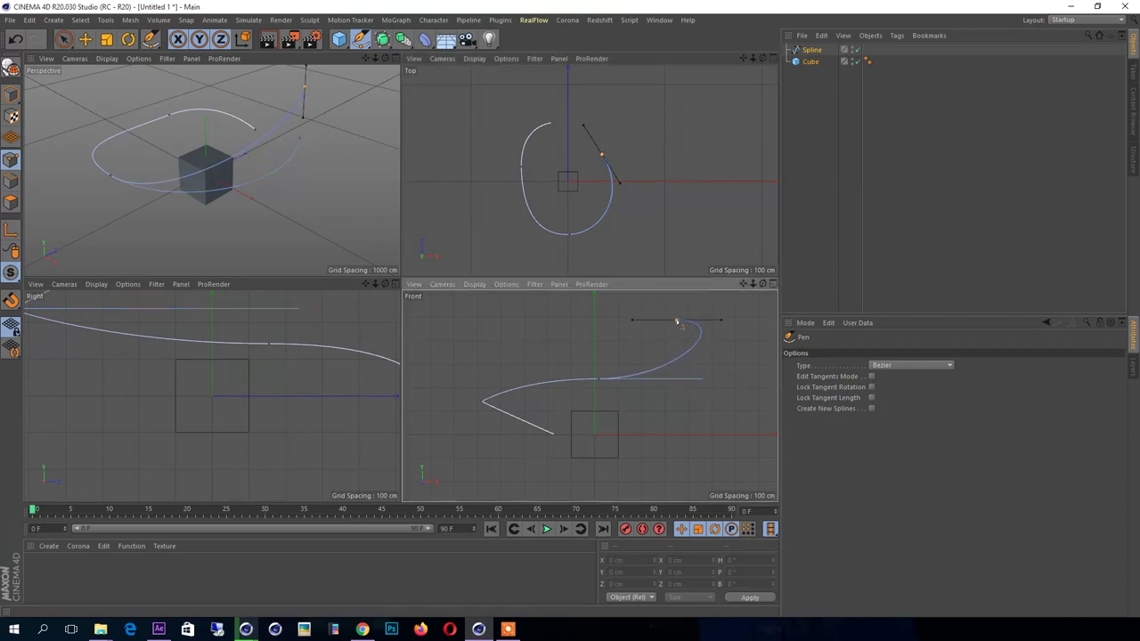
pyautogui.moveTo(540, 178); pyautogui.dragTo(547, 192)
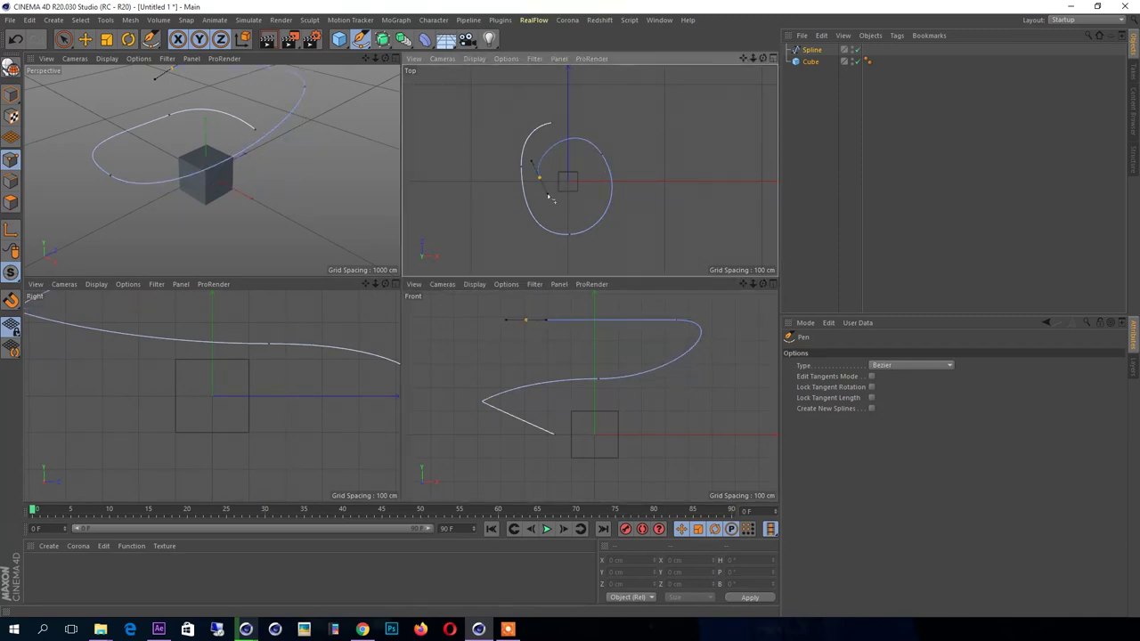
pyautogui.keyDown('alt'); pyautogui.moveTo(575, 347); pyautogui.dragTo(537, 405, button='middle'); pyautogui.keyUp('alt')
pyautogui.moveTo(524, 385); pyautogui.dragTo(524, 325)
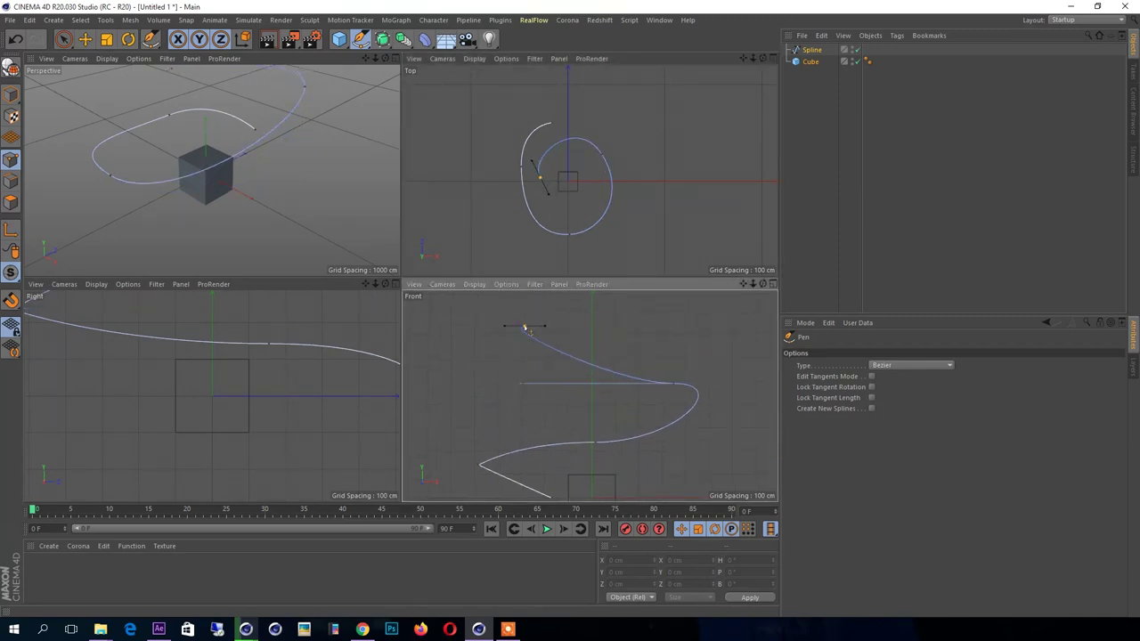
pyautogui.moveTo(589, 175); pyautogui.dragTo(595, 160)
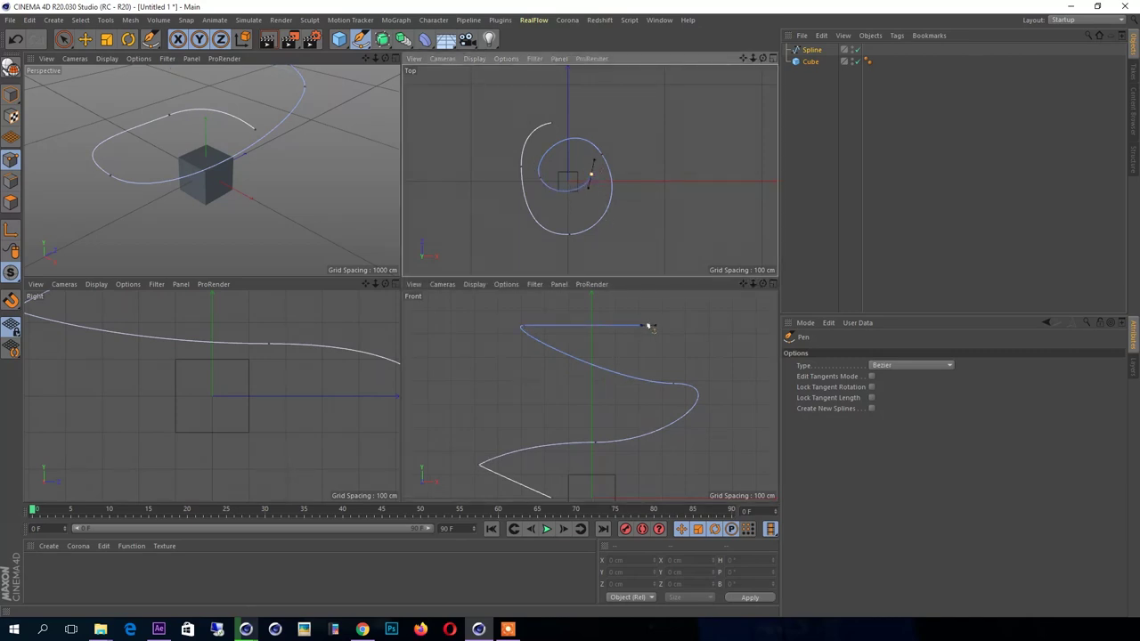
pyautogui.moveTo(651, 327); pyautogui.dragTo(644, 301)
pyautogui.keyDown('alt'); pyautogui.moveTo(644, 300); pyautogui.dragTo(647, 371, button='middle'); pyautogui.keyUp('alt')
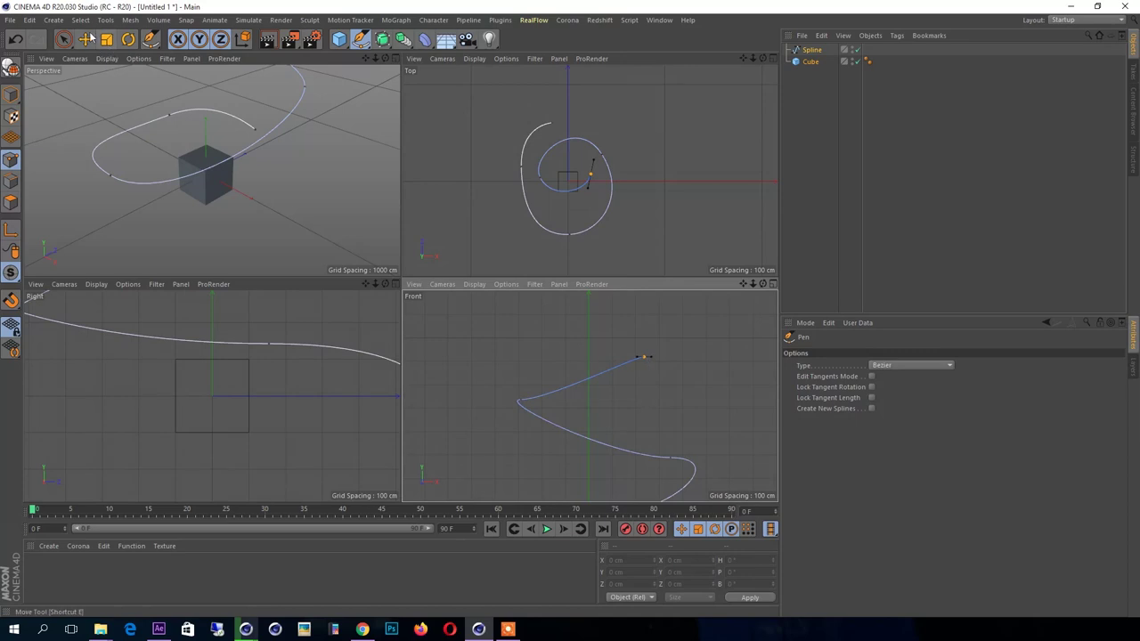
# With the Move tool, adjust the spline's left point tangent and give it Soft Interpolation
pyautogui.click(89, 38)
pyautogui.click(521, 399)
pyautogui.moveTo(494, 402); pyautogui.dragTo(499, 397)
pyautogui.click(534, 412)
pyautogui.click(517, 397)
pyautogui.scroll(2, 535, 401)
pyautogui.moveTo(592, 341); pyautogui.dragTo(598, 333)
pyautogui.rightClick(598, 363)
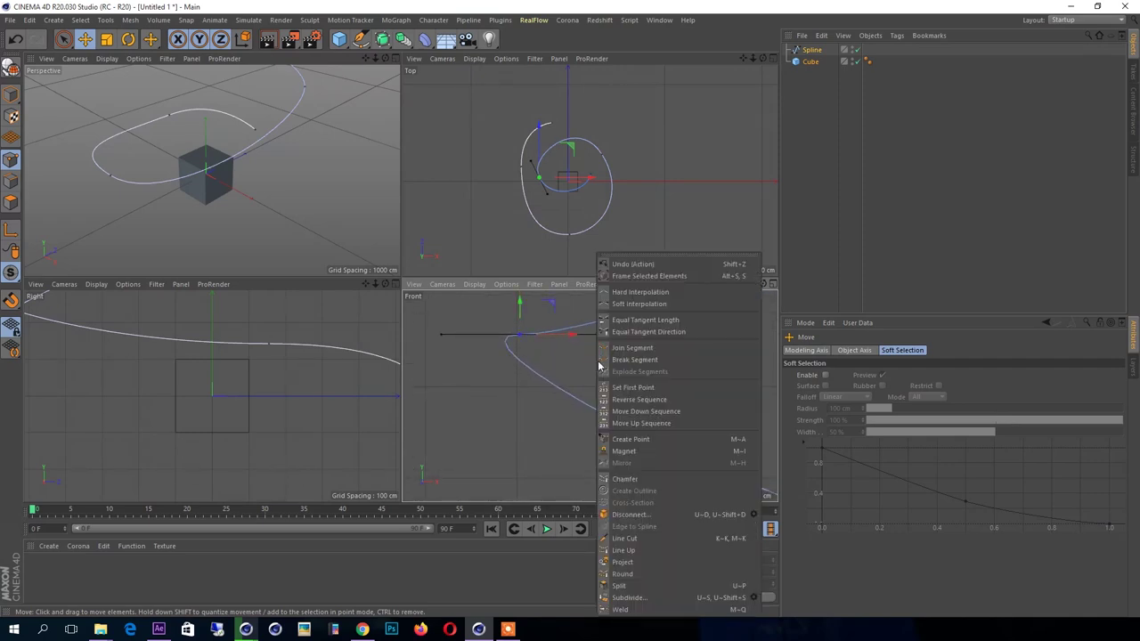
pyautogui.click(628, 306)
# Move a point and rotate a tangent to reshape the curve, then delete the lower-right bend point
pyautogui.scroll(-5, 634, 365)
pyautogui.moveTo(524, 341); pyautogui.dragTo(522, 396)
pyautogui.click(659, 381)
pyautogui.click(810, 50)
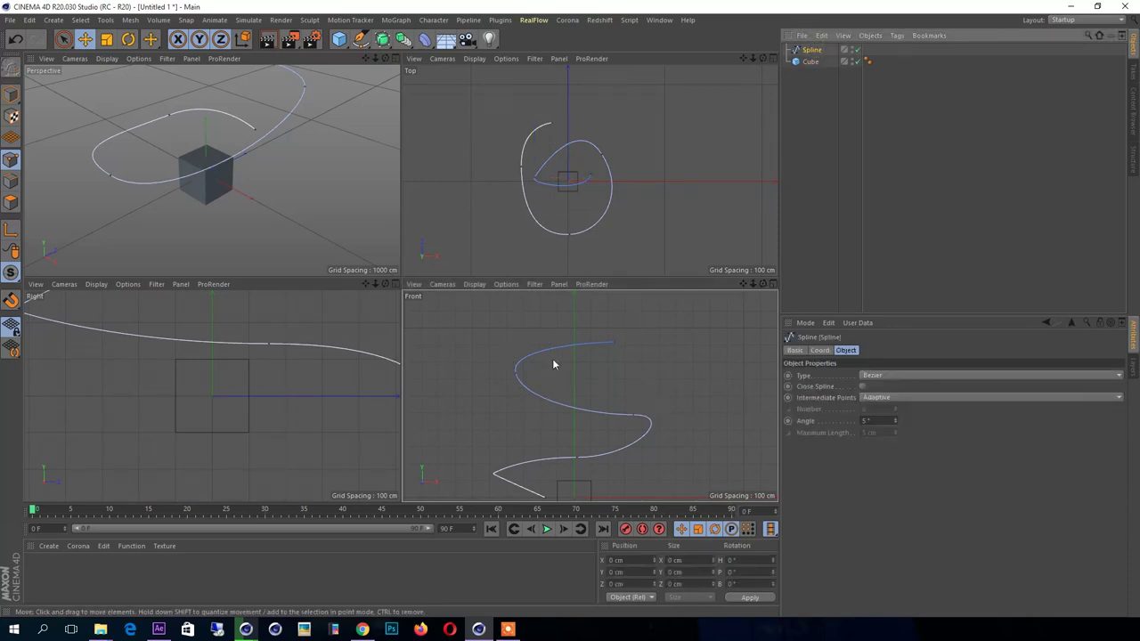
pyautogui.click(515, 372)
pyautogui.moveTo(510, 353); pyautogui.dragTo(537, 361)
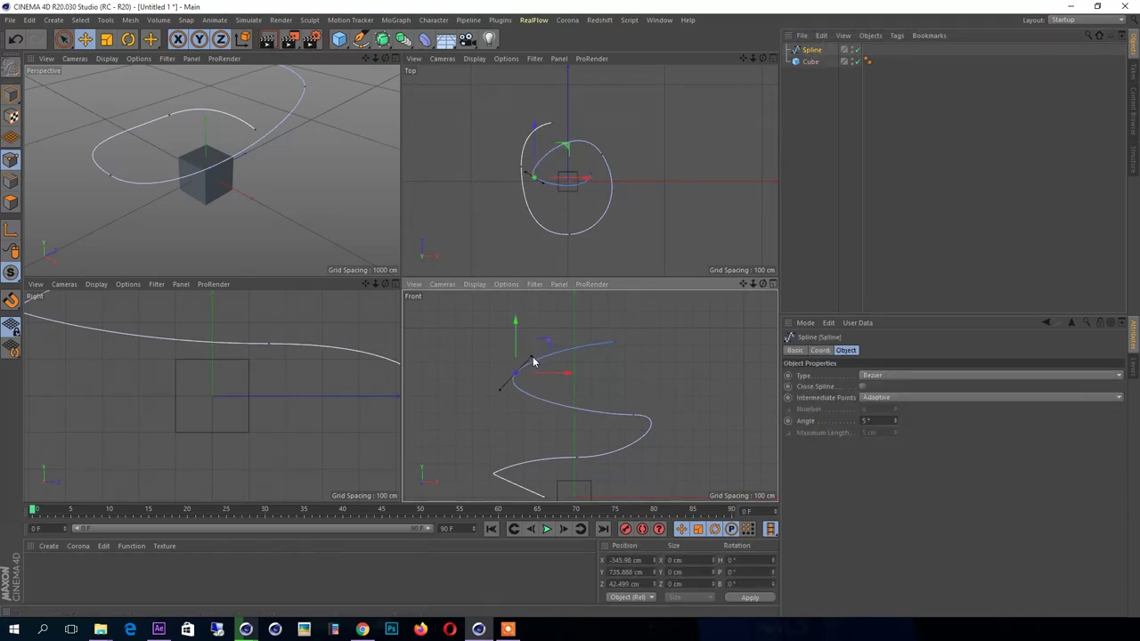
pyautogui.click(635, 416)
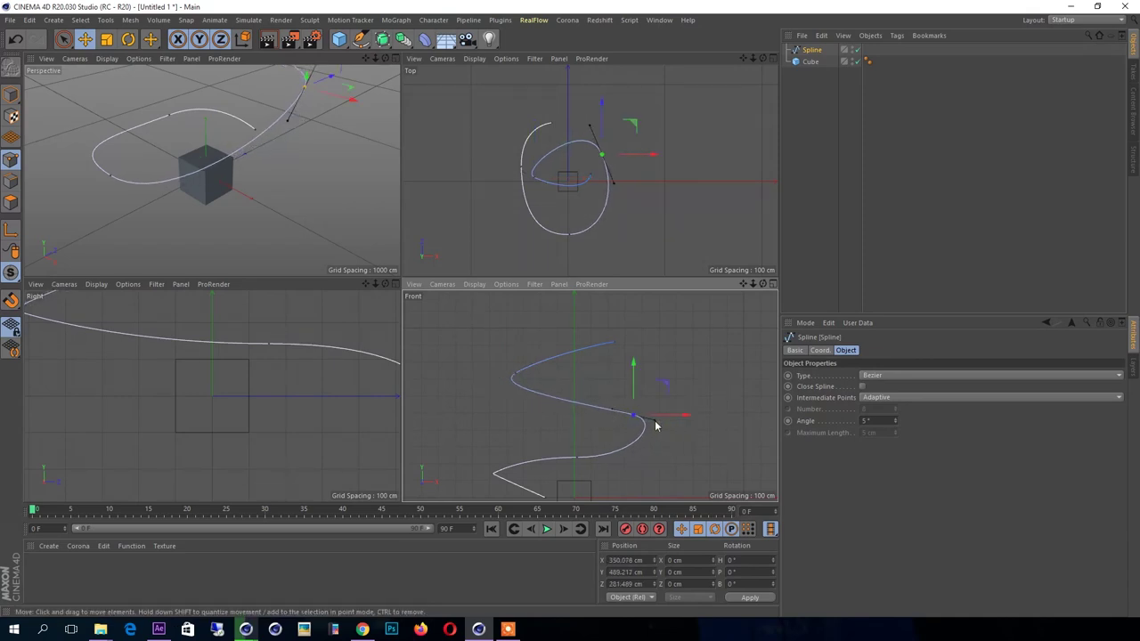
pyautogui.click(577, 460)
pyautogui.press('Delete')
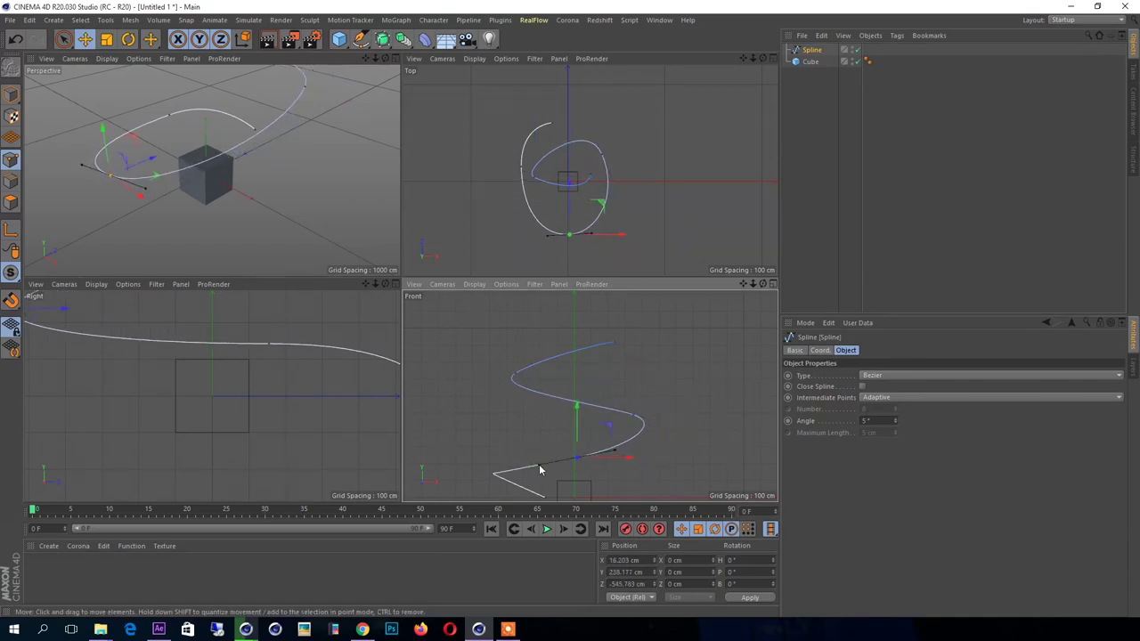
# Smooth the sharp left-end corner, move another point, and inspect the spiral in an enlarged Perspective view
pyautogui.click(502, 475)
pyautogui.scroll(2, 499, 445)
pyautogui.scroll(1, 509, 422)
pyautogui.scroll(2, 514, 416)
pyautogui.scroll(2, 514, 415)
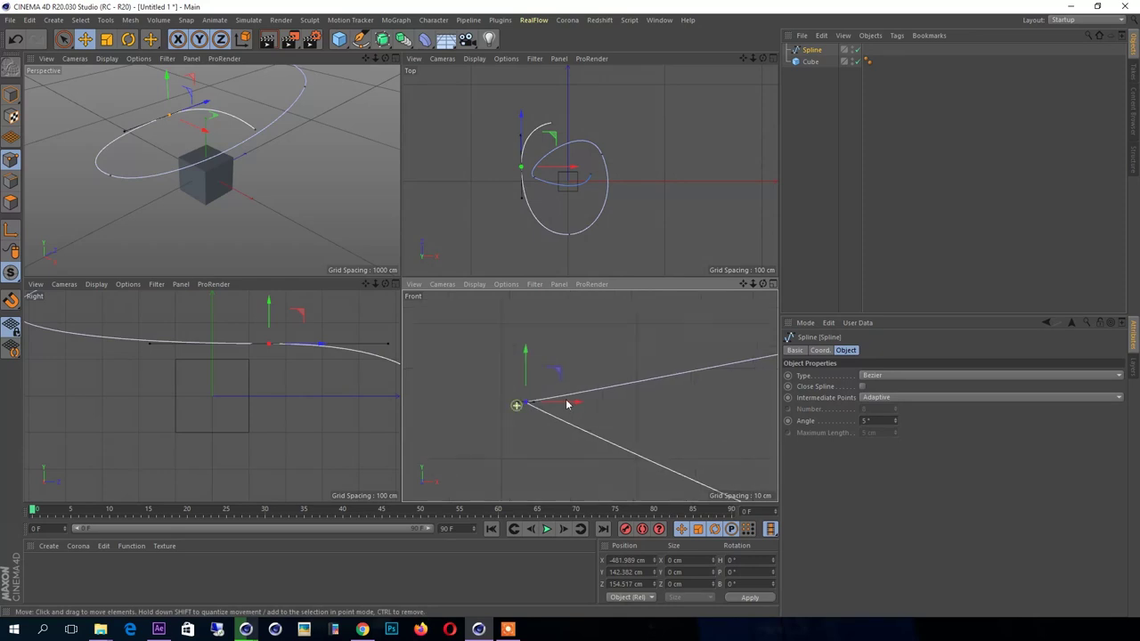
pyautogui.keyDown('ctrl'); pyautogui.moveTo(520, 407); pyautogui.dragTo(515, 426); pyautogui.keyUp('ctrl')
pyautogui.scroll(-2, 499, 437)
pyautogui.scroll(-2, 567, 419)
pyautogui.scroll(-2, 540, 437)
pyautogui.scroll(-2, 549, 414)
pyautogui.moveTo(586, 398); pyautogui.dragTo(604, 412)
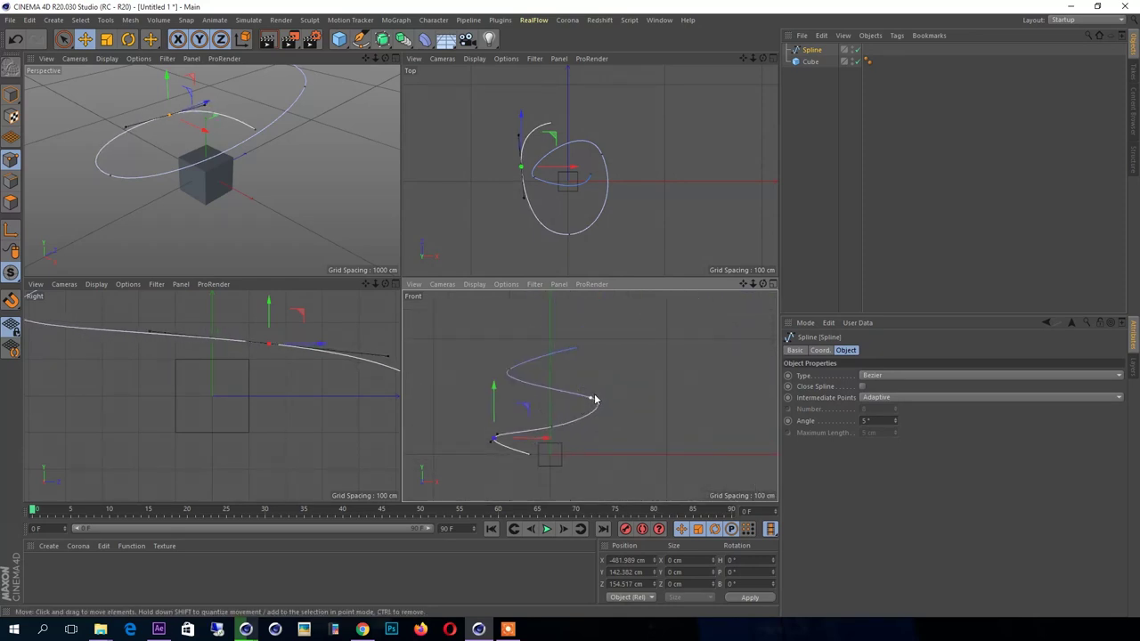
pyautogui.click(554, 432)
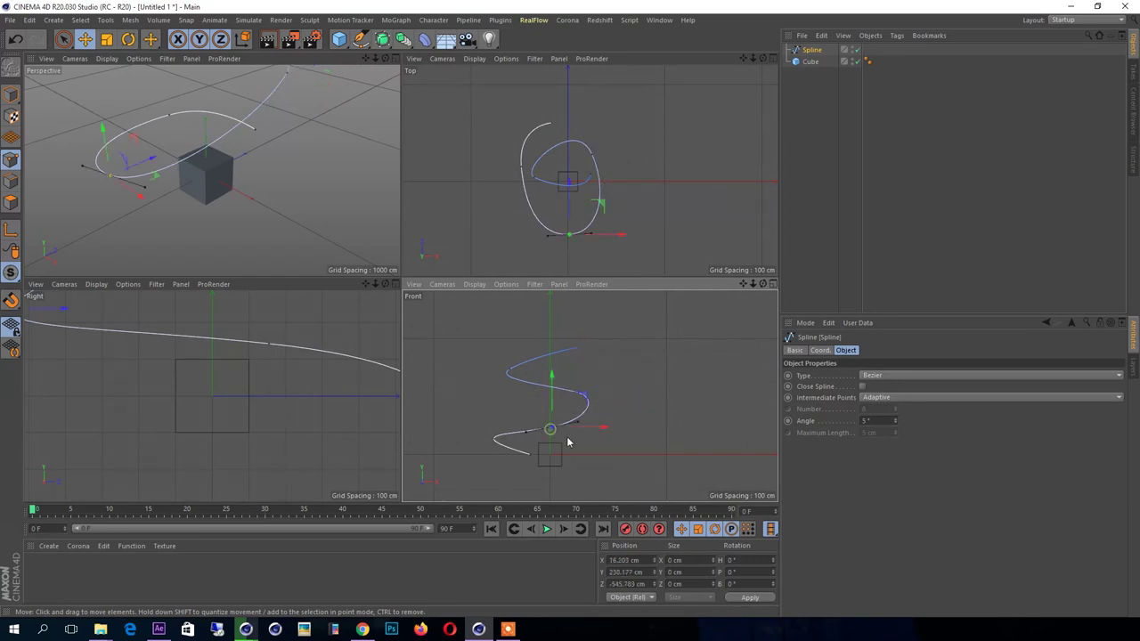
pyautogui.middleClick(298, 200)
pyautogui.moveTo(407, 216)
pyautogui.keyDown('alt'); pyautogui.mouseDown()
pyautogui.moveTo(451, 178)
pyautogui.moveTo(360, 256)
pyautogui.moveTo(385, 204)
pyautogui.mouseUp(); pyautogui.keyUp('alt')
pyautogui.click(381, 433)
pyautogui.click(10, 93)
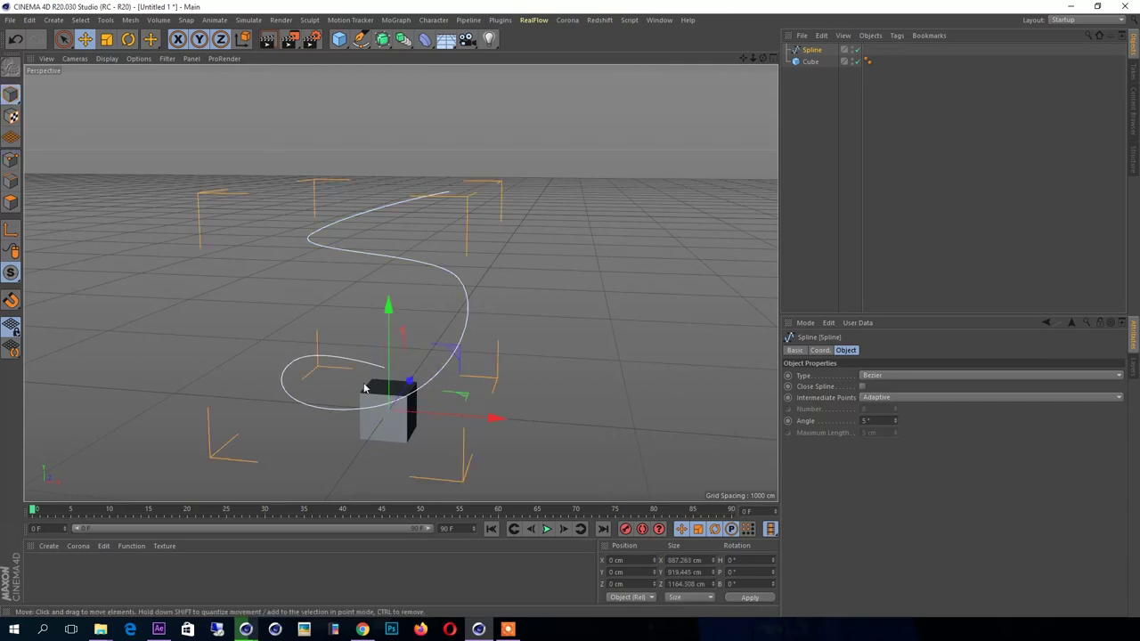
pyautogui.click(368, 392)
pyautogui.moveTo(384, 391); pyautogui.dragTo(390, 304)
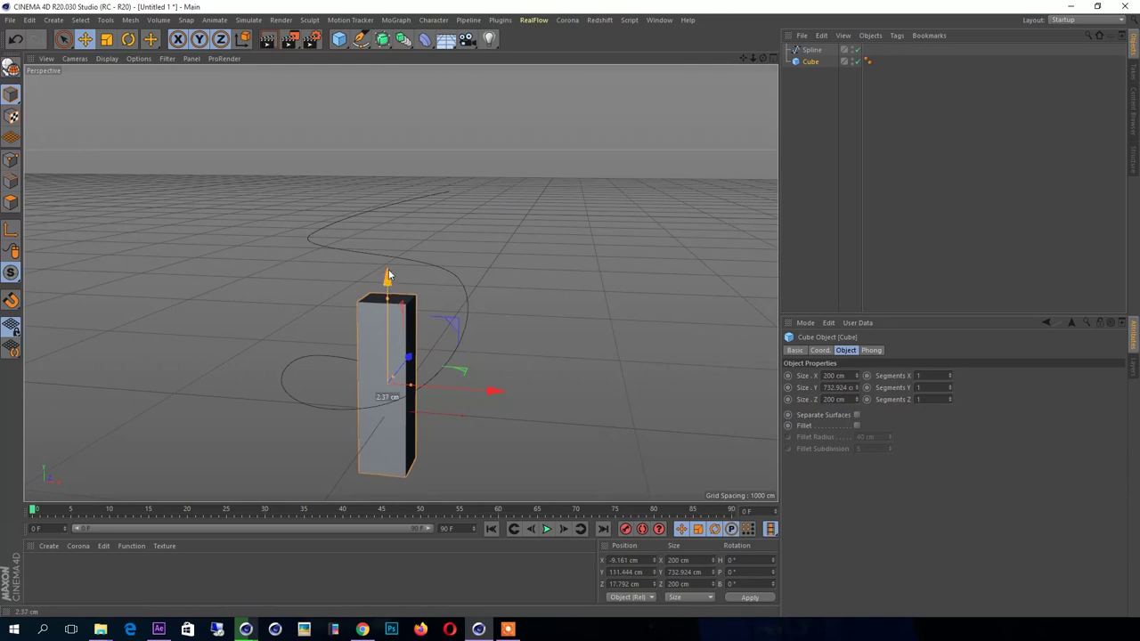
pyautogui.click(853, 198)
pyautogui.moveTo(418, 253)
pyautogui.keyDown('alt'); pyautogui.mouseDown()
pyautogui.moveTo(341, 202)
pyautogui.moveTo(397, 172)
pyautogui.moveTo(281, 204)
pyautogui.moveTo(321, 238)
pyautogui.mouseUp(); pyautogui.keyUp('alt')
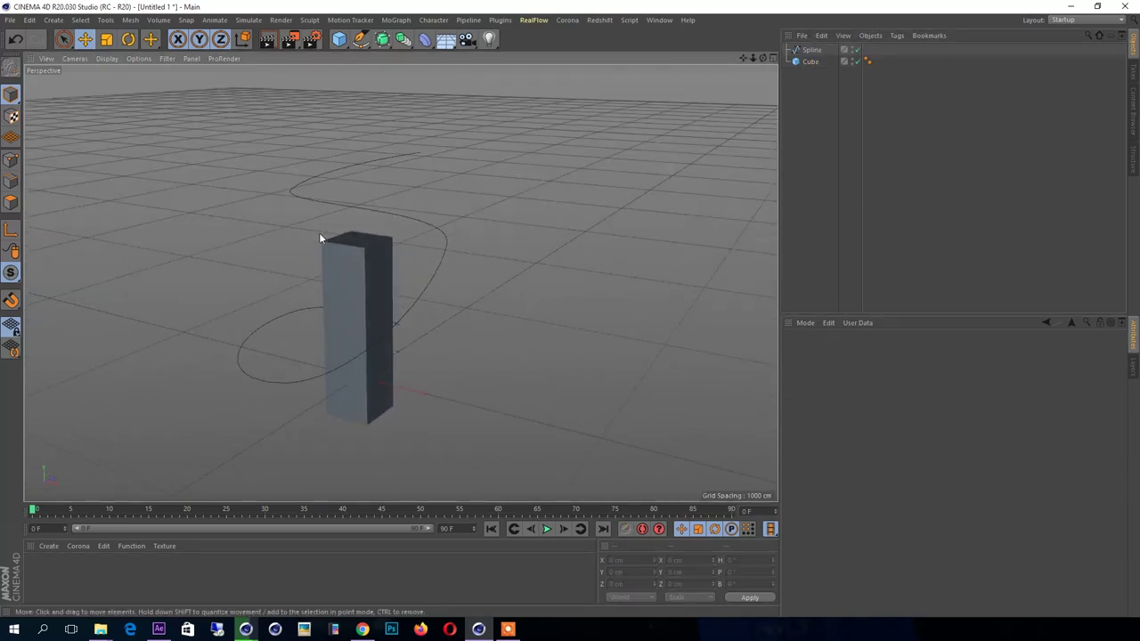
pyautogui.keyDown('alt'); pyautogui.moveTo(357, 234); pyautogui.dragTo(424, 173, button='middle'); pyautogui.keyUp('alt')
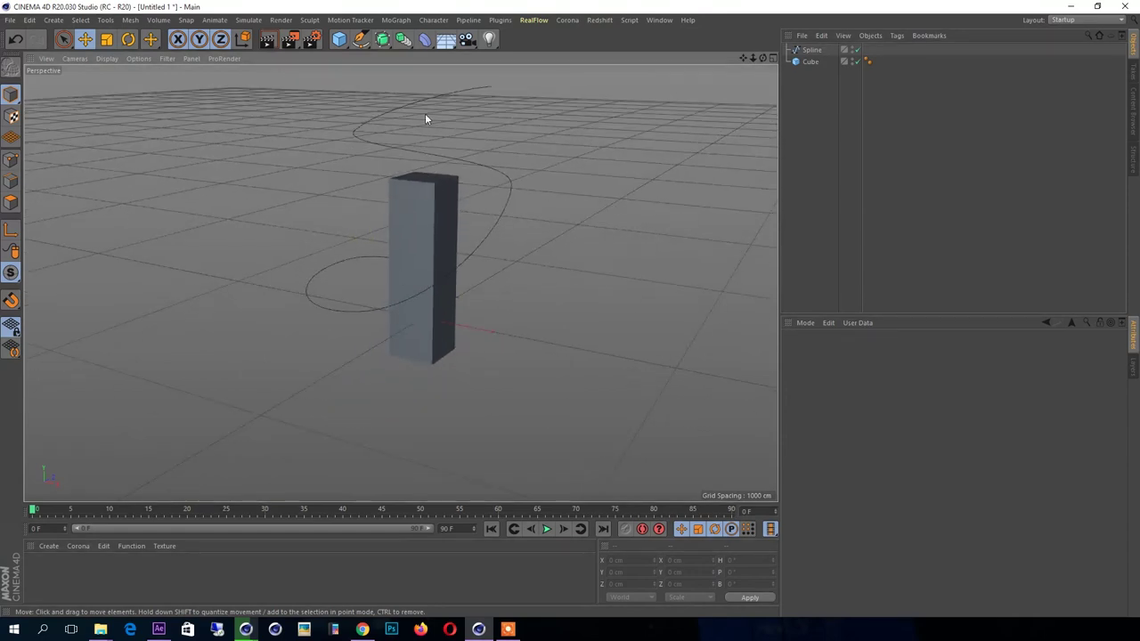
pyautogui.keyDown('alt'); pyautogui.moveTo(422, 219); pyautogui.dragTo(362, 252, button='middle'); pyautogui.keyUp('alt')
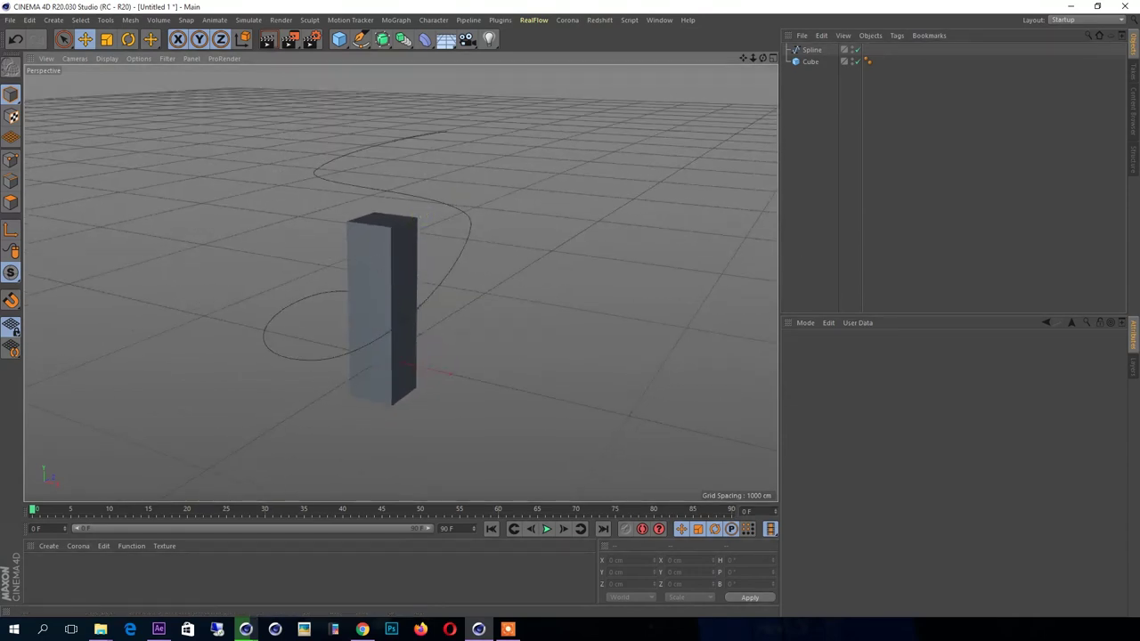
pyautogui.click(363, 629)
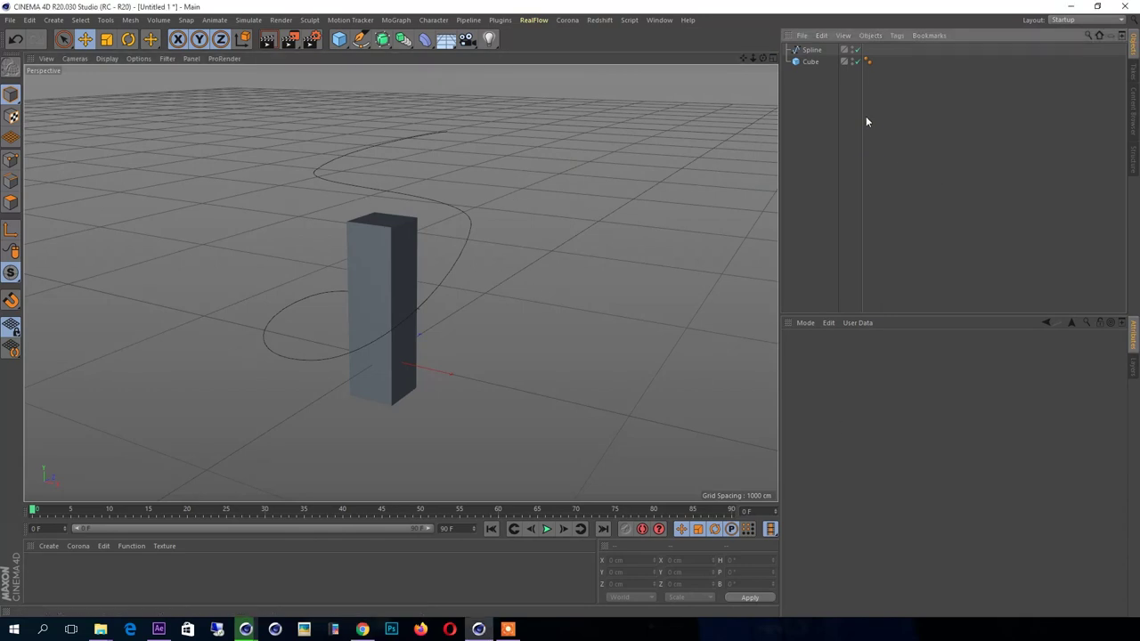
pyautogui.click(808, 50)
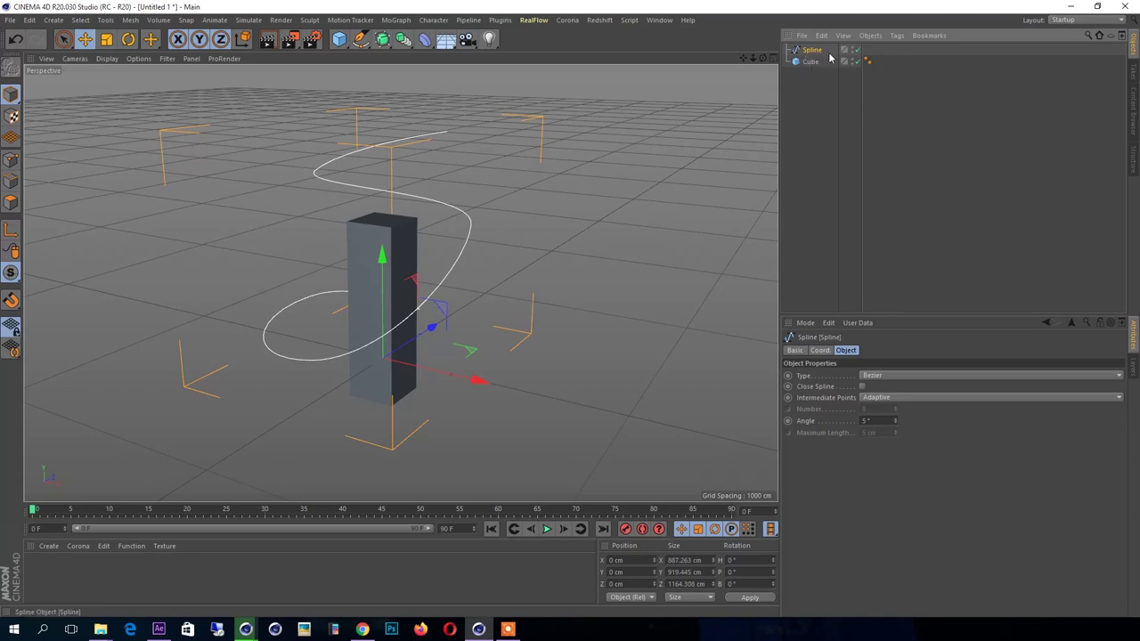
# Group the spline under a new Null with Alt+G and rename the Null strokes
pyautogui.click(868, 37)
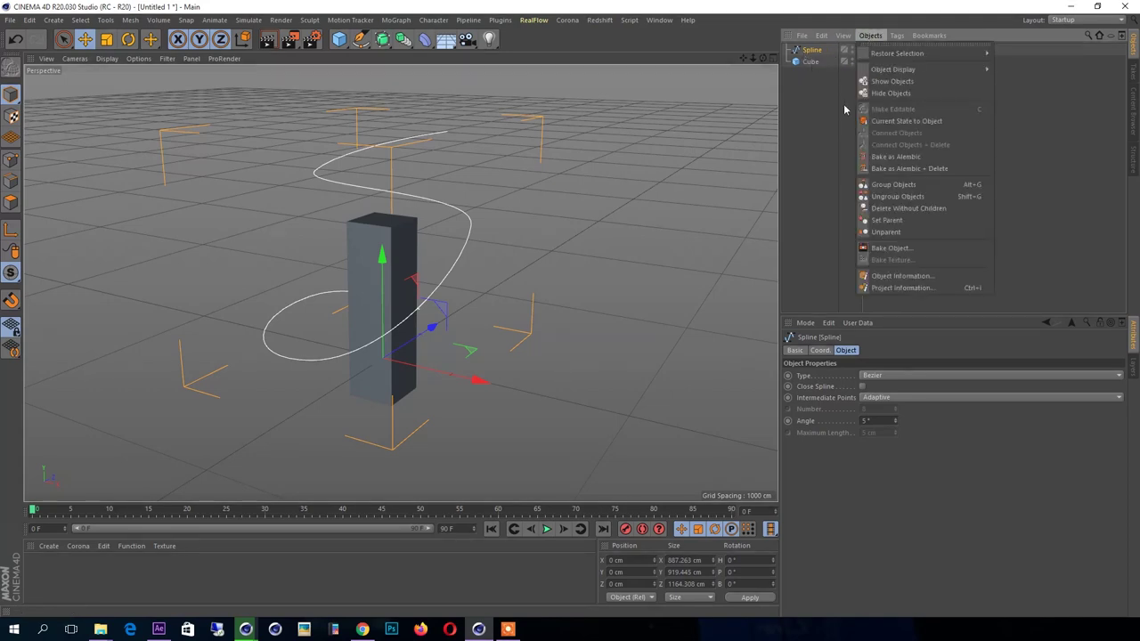
pyautogui.click(813, 104)
pyautogui.hotkey('alt', 'g')
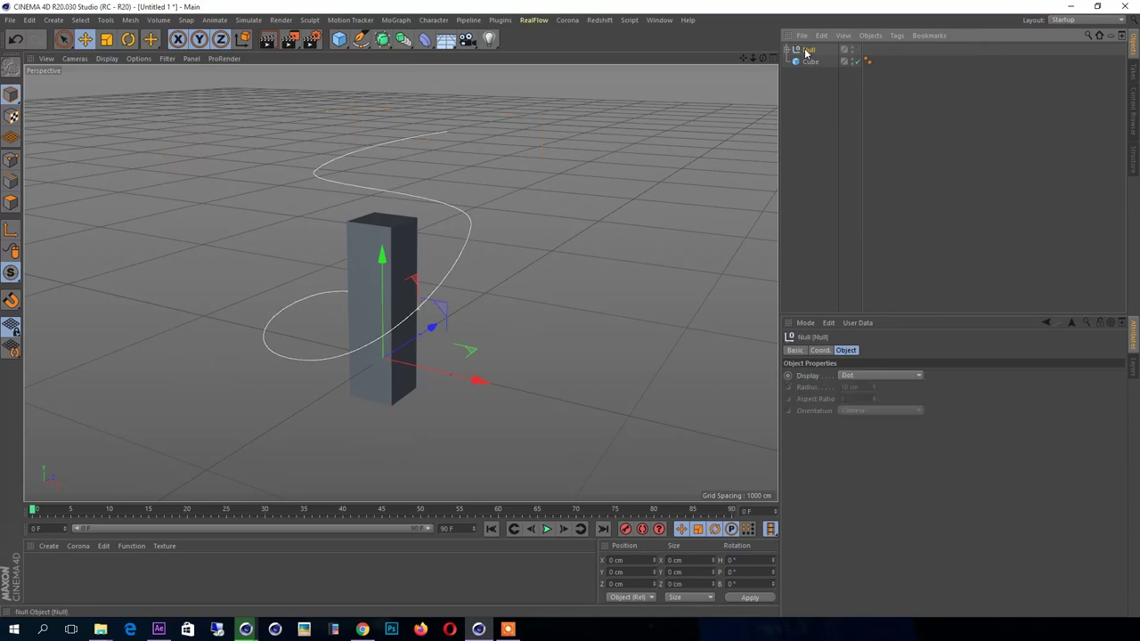
pyautogui.click(789, 51)
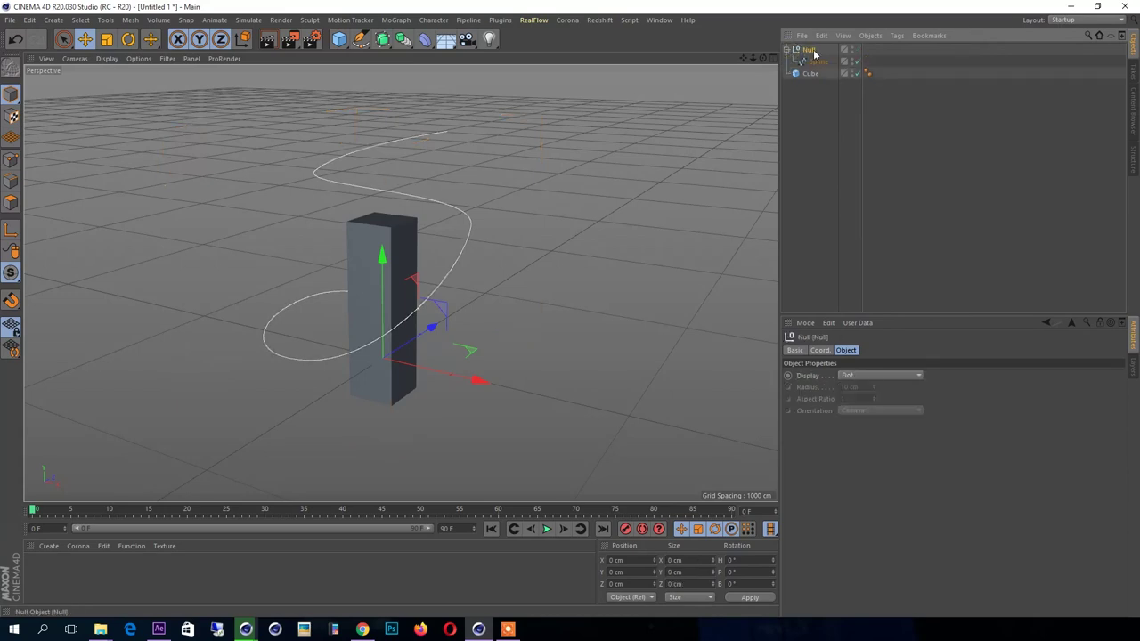
pyautogui.doubleClick(812, 51)
pyautogui.write('strokes')
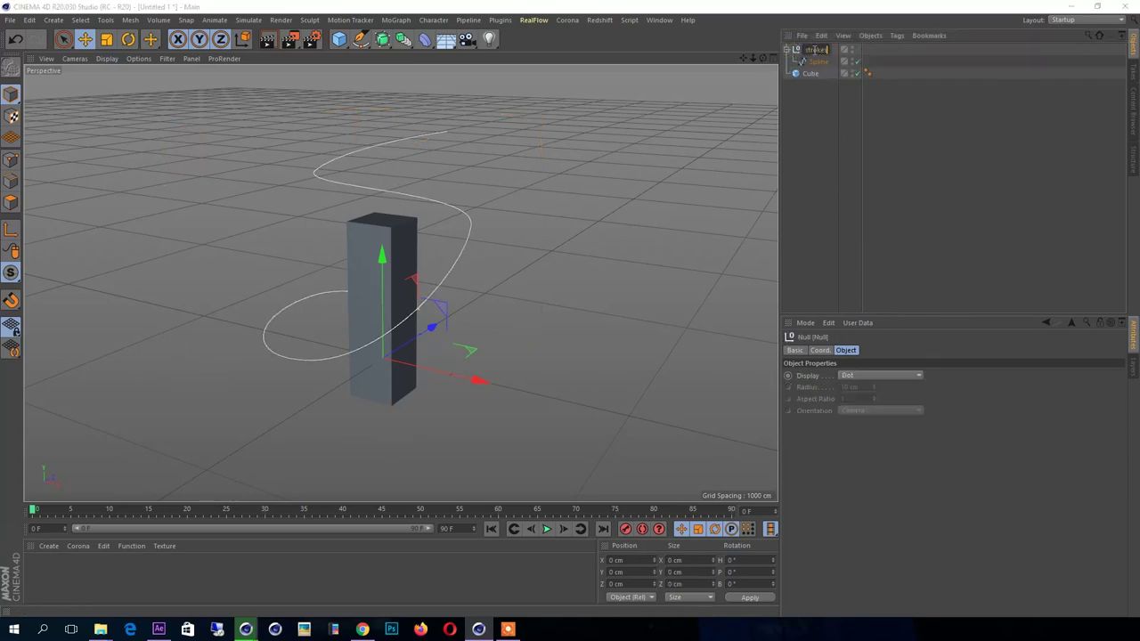
pyautogui.press('Return')
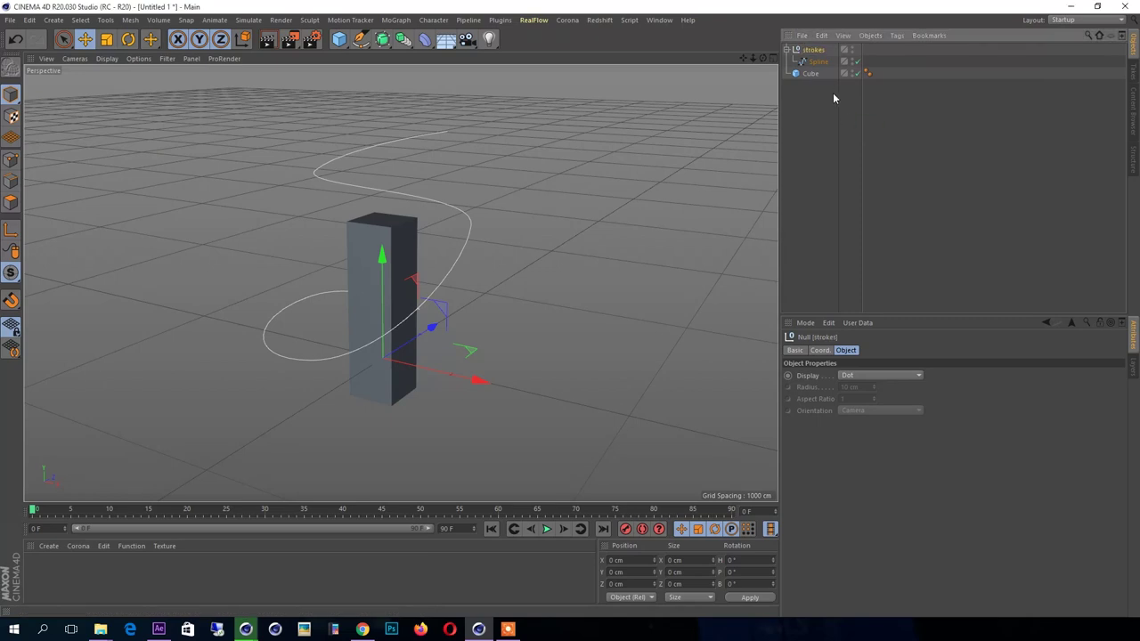
pyautogui.click(854, 104)
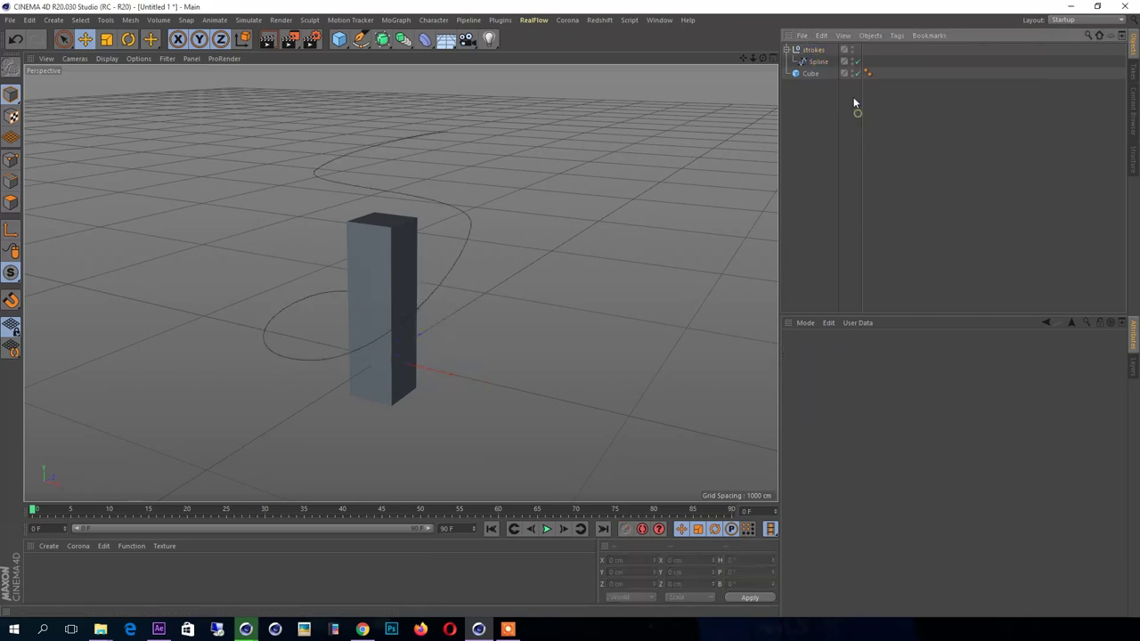
pyautogui.click(787, 50)
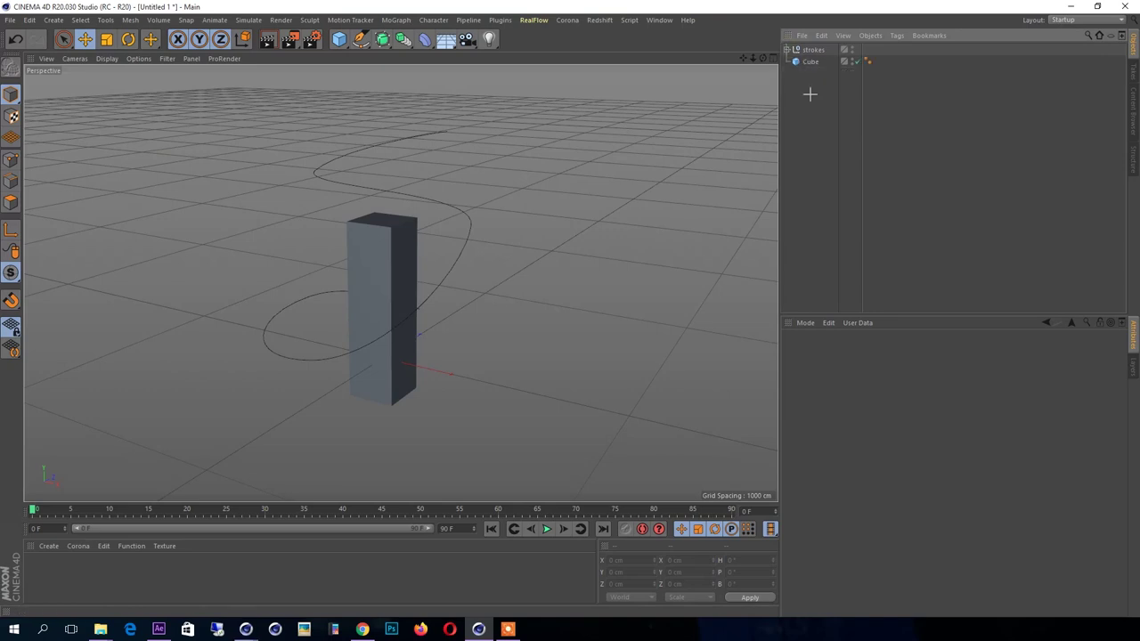
# Create a new Null and move it out of strokes to the bottom of the hierarchy
pyautogui.moveTo(339, 39); pyautogui.dragTo(353, 63)
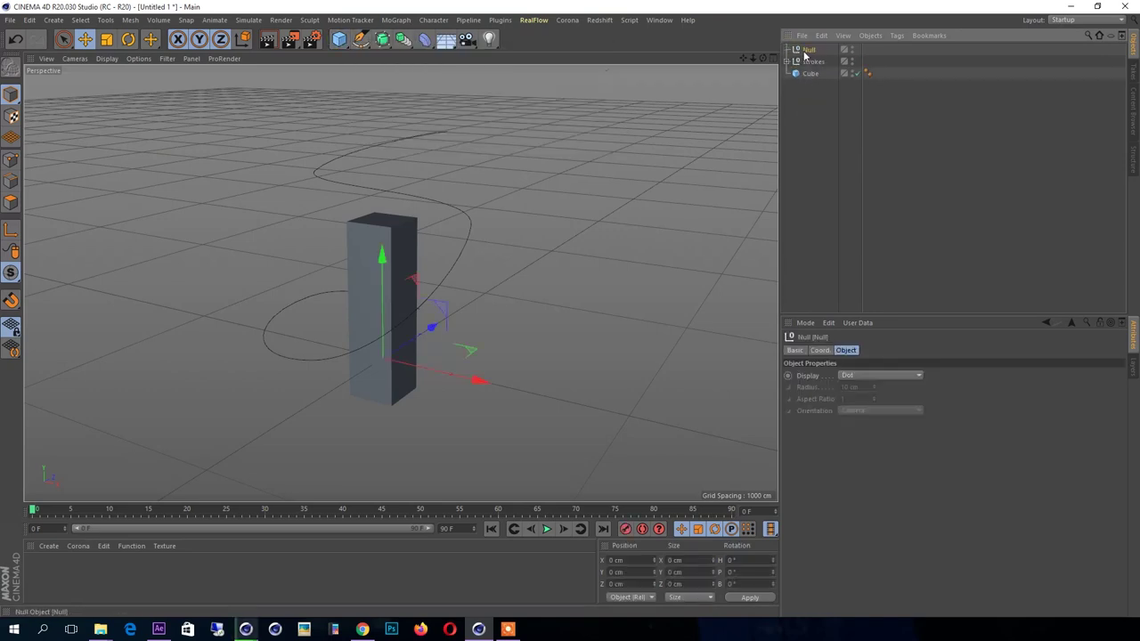
pyautogui.moveTo(811, 63); pyautogui.dragTo(808, 64)
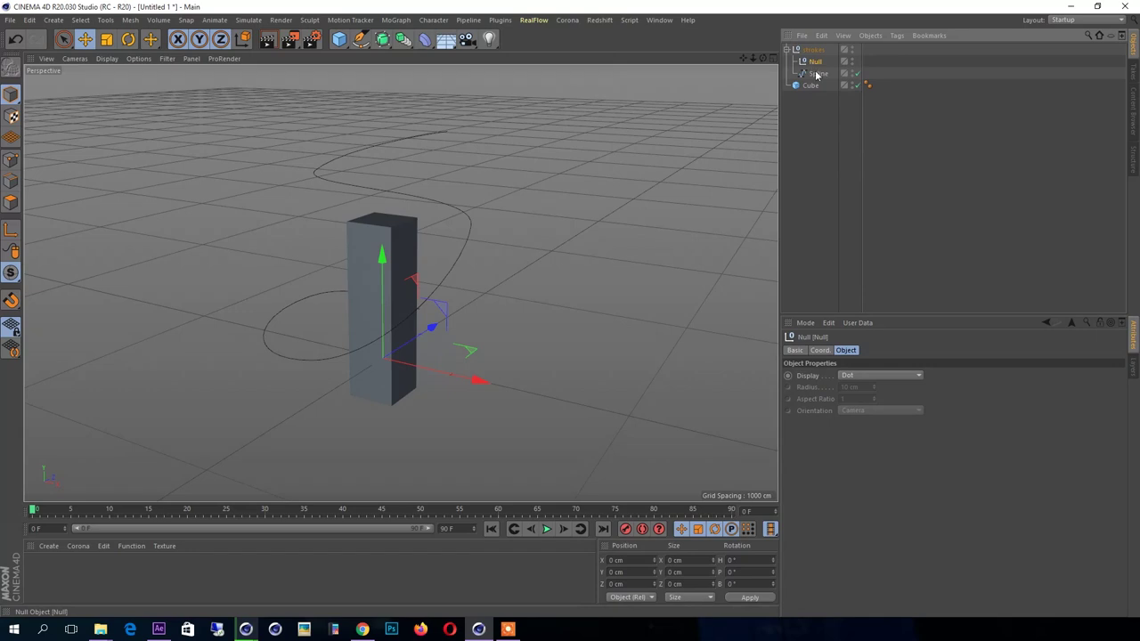
pyautogui.moveTo(814, 62); pyautogui.dragTo(809, 76)
pyautogui.click(797, 54)
pyautogui.click(787, 50)
pyautogui.click(847, 112)
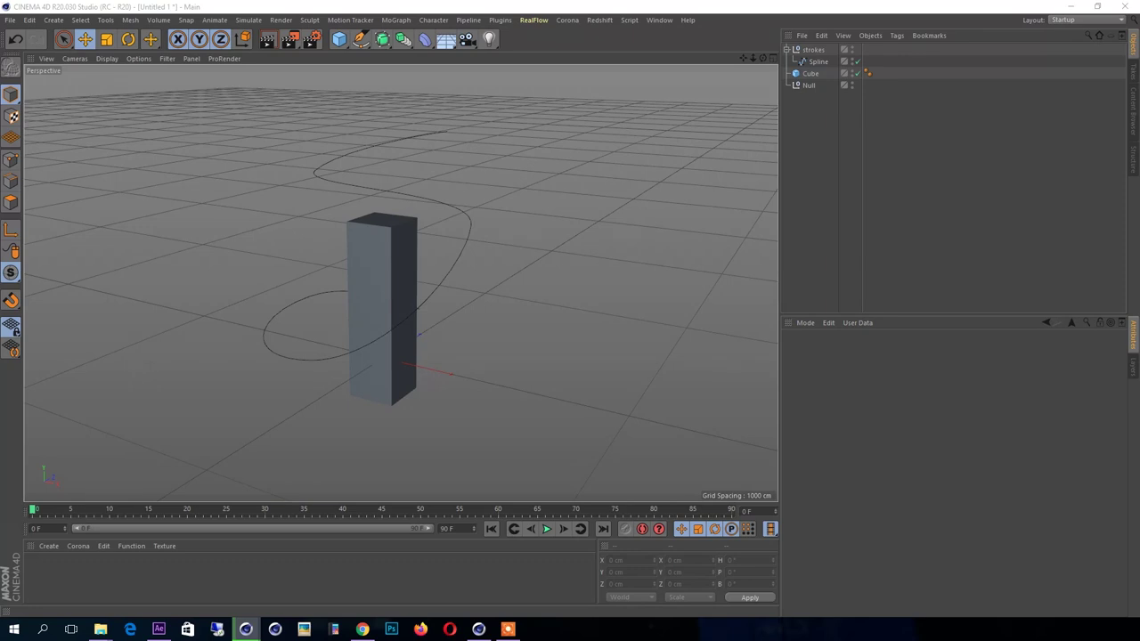
# Add a Plane, resize it to about 1276 × 279.77 cm, and move it right to X 825.658 cm
pyautogui.click(817, 62)
pyautogui.click(812, 116)
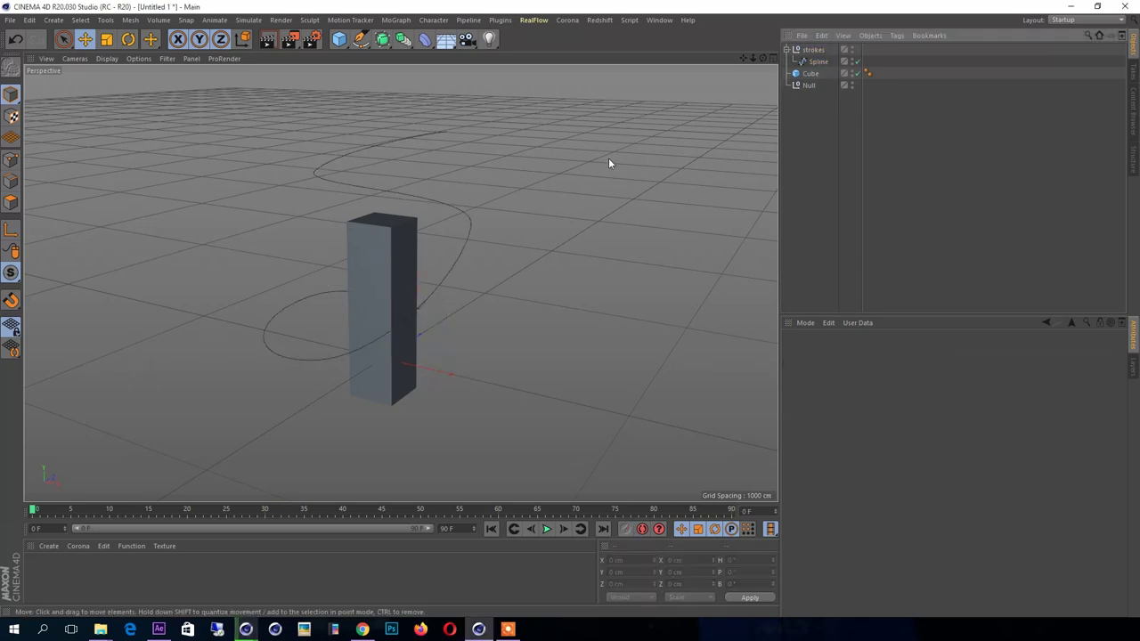
pyautogui.moveTo(339, 39); pyautogui.dragTo(432, 80)
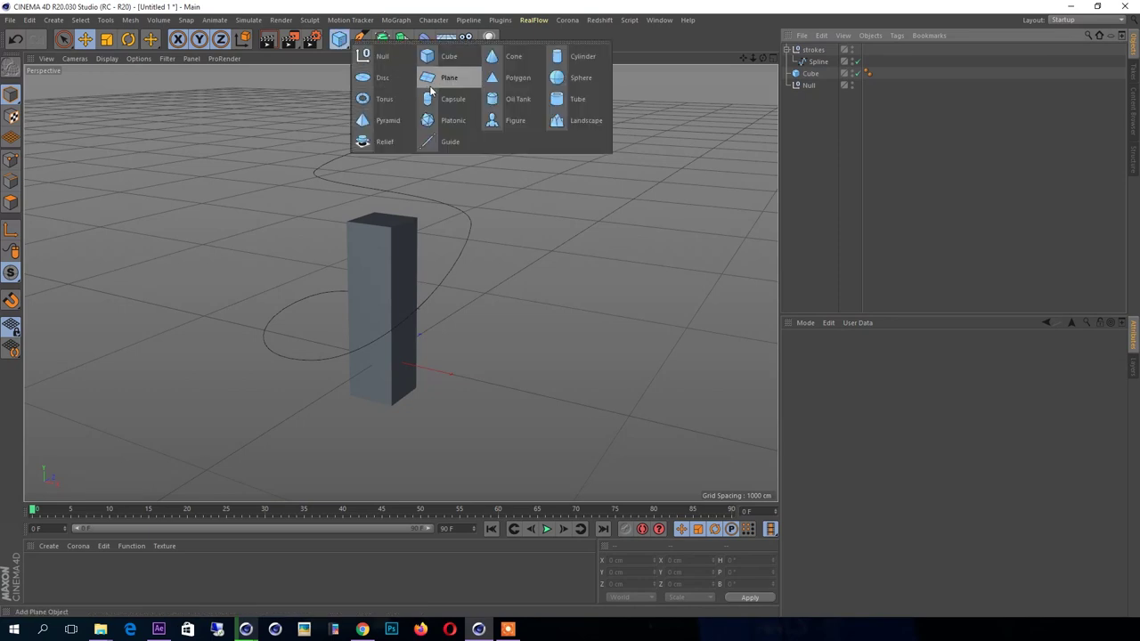
pyautogui.moveTo(426, 368); pyautogui.dragTo(532, 391)
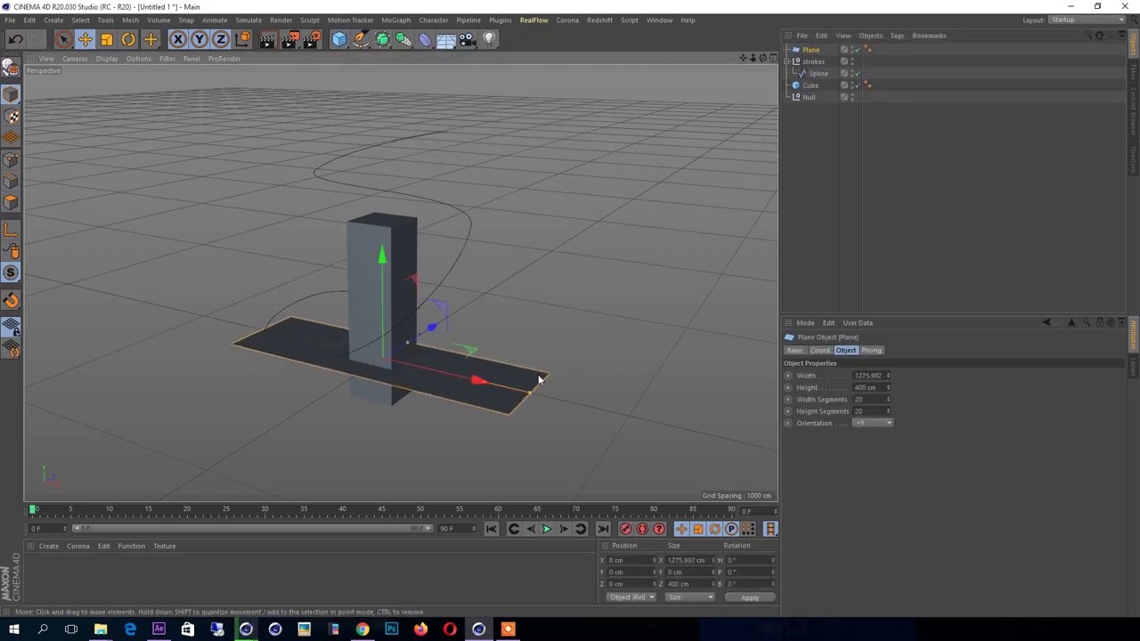
pyautogui.moveTo(426, 378); pyautogui.dragTo(588, 402)
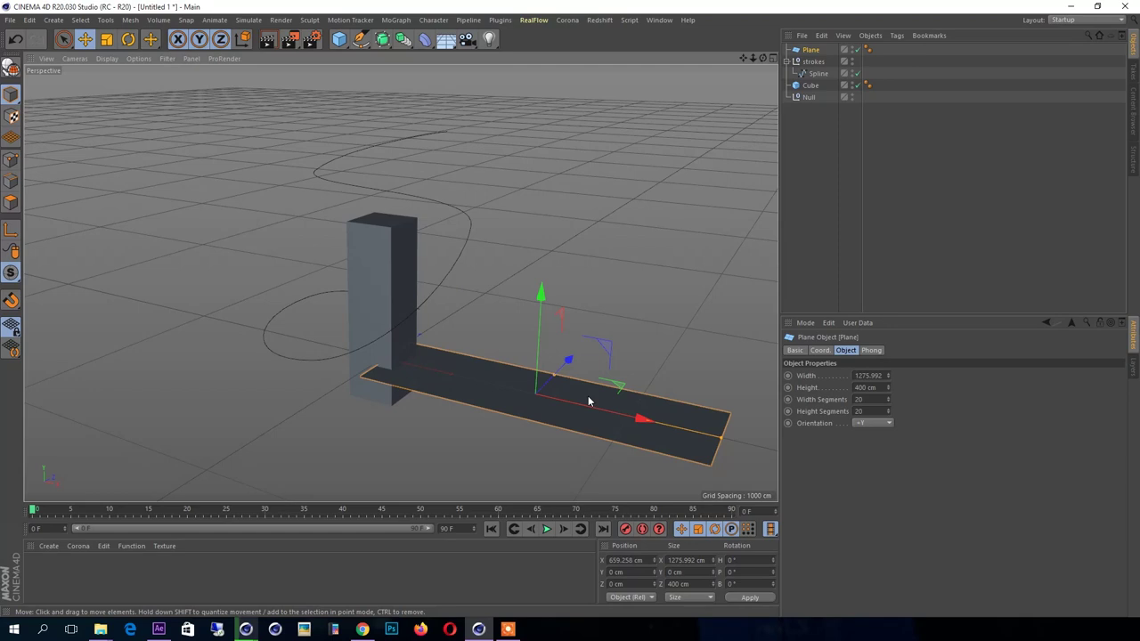
pyautogui.press('n')
pyautogui.press('b')
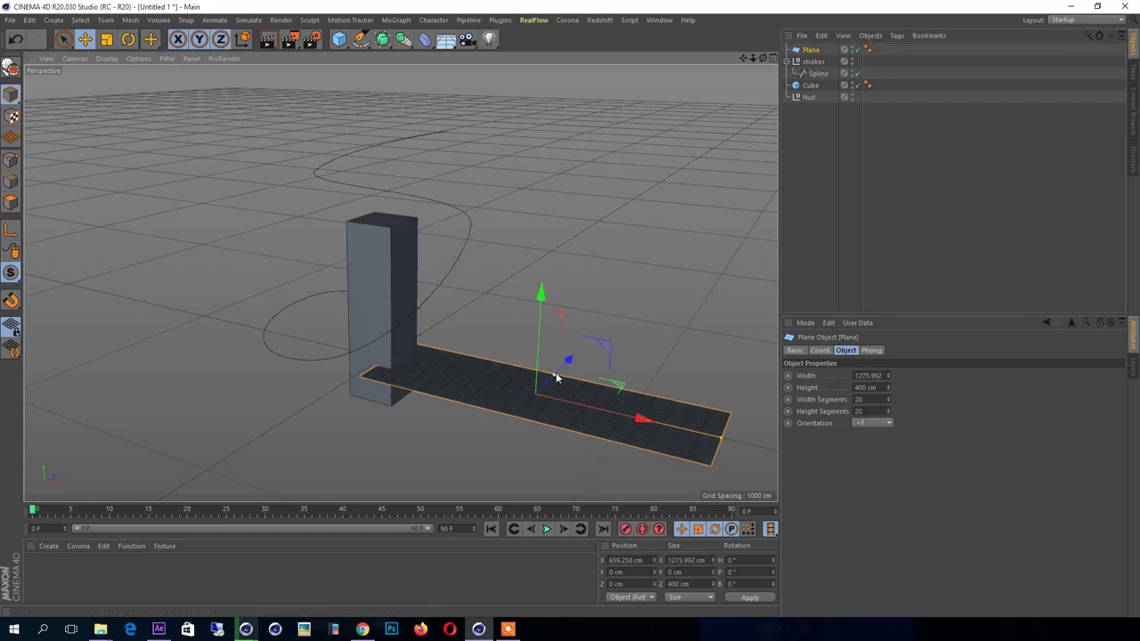
pyautogui.moveTo(558, 375); pyautogui.dragTo(545, 383)
pyautogui.keyDown('alt'); pyautogui.moveTo(545, 358); pyautogui.dragTo(471, 338, button='middle'); pyautogui.keyUp('alt')
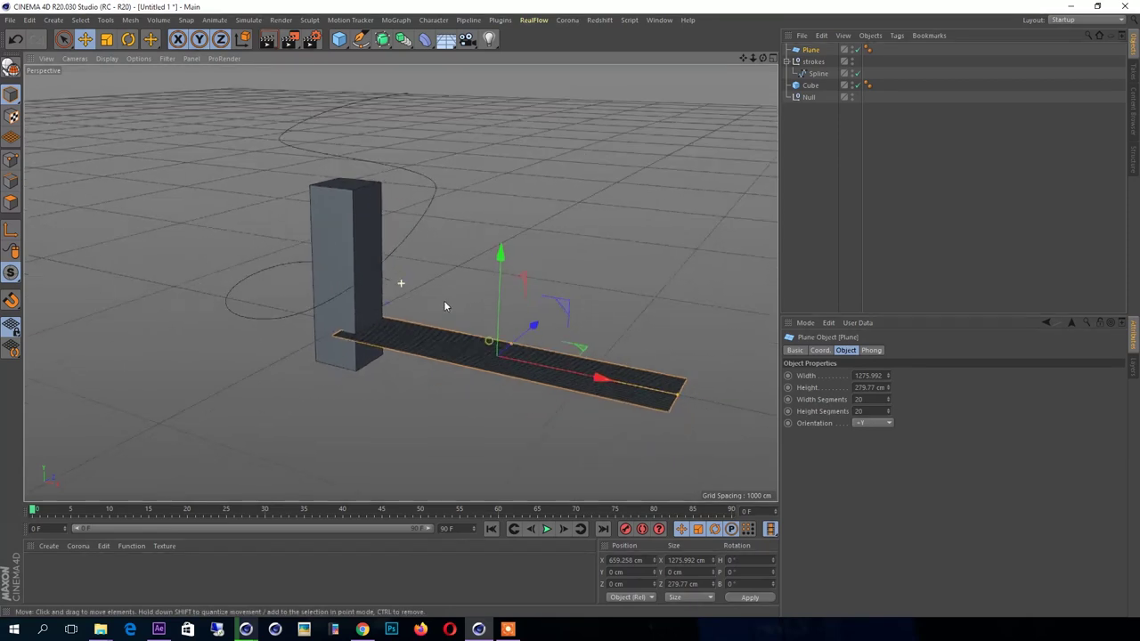
pyautogui.moveTo(526, 358); pyautogui.dragTo(573, 363)
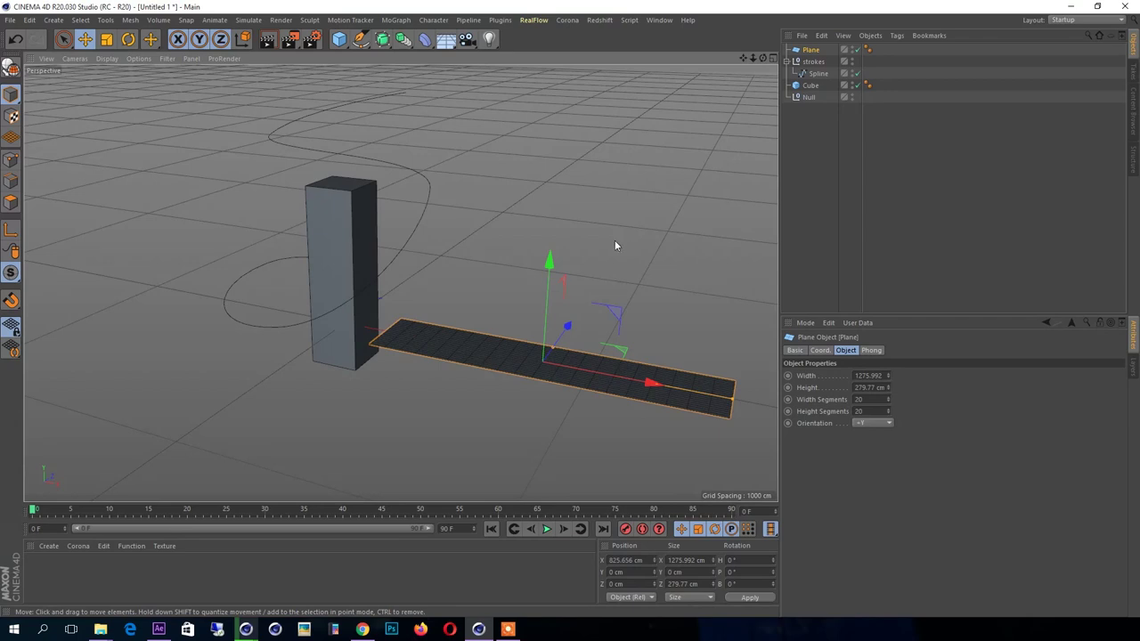
# Set the plane's Width Segments to 38 and make it editable with C
pyautogui.click(828, 138)
pyautogui.click(812, 51)
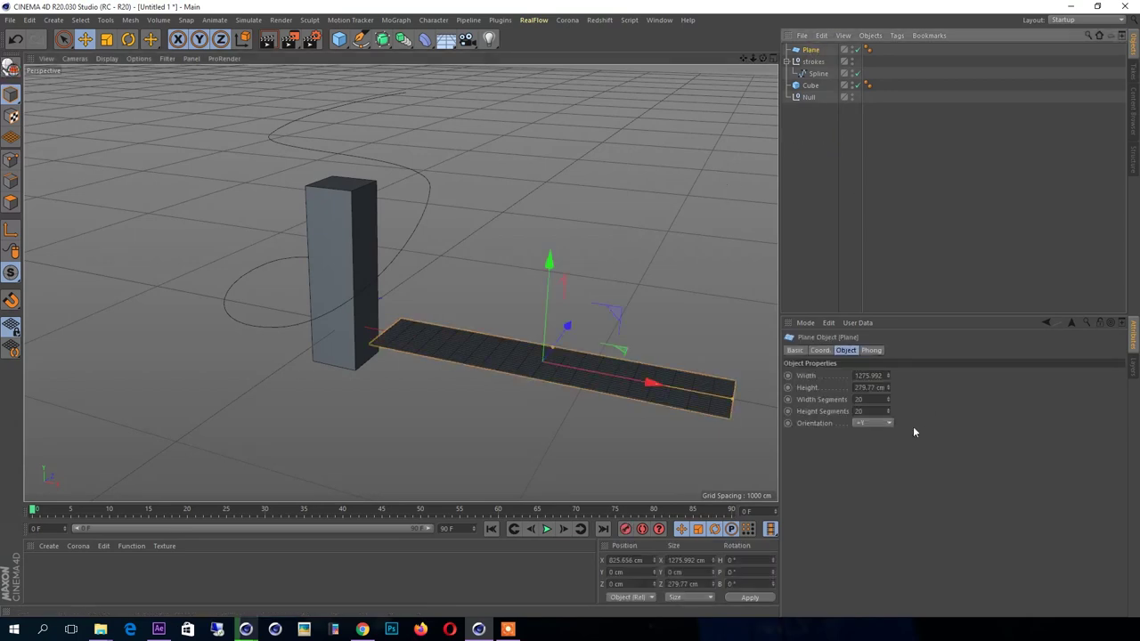
pyautogui.moveTo(888, 399); pyautogui.dragTo(888, 383)
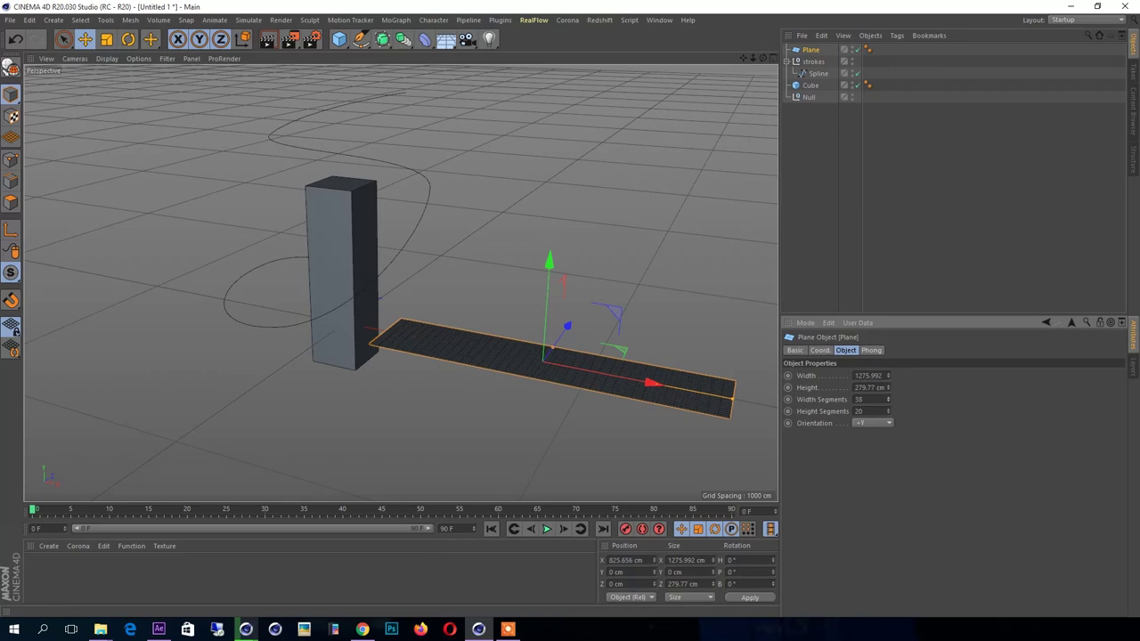
pyautogui.click(824, 153)
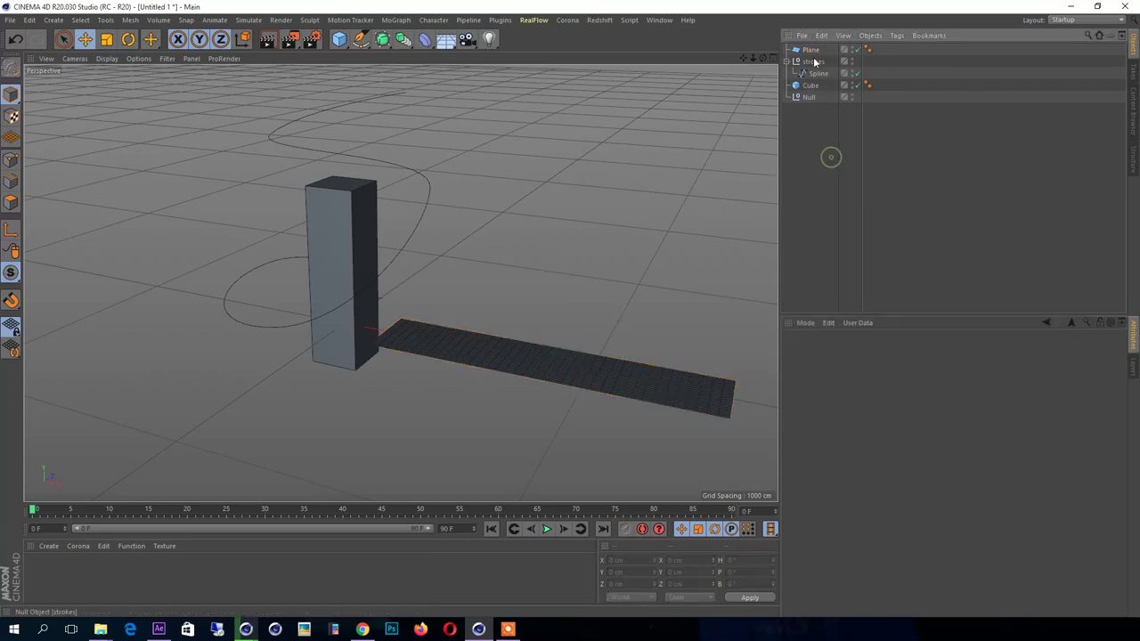
pyautogui.click(811, 52)
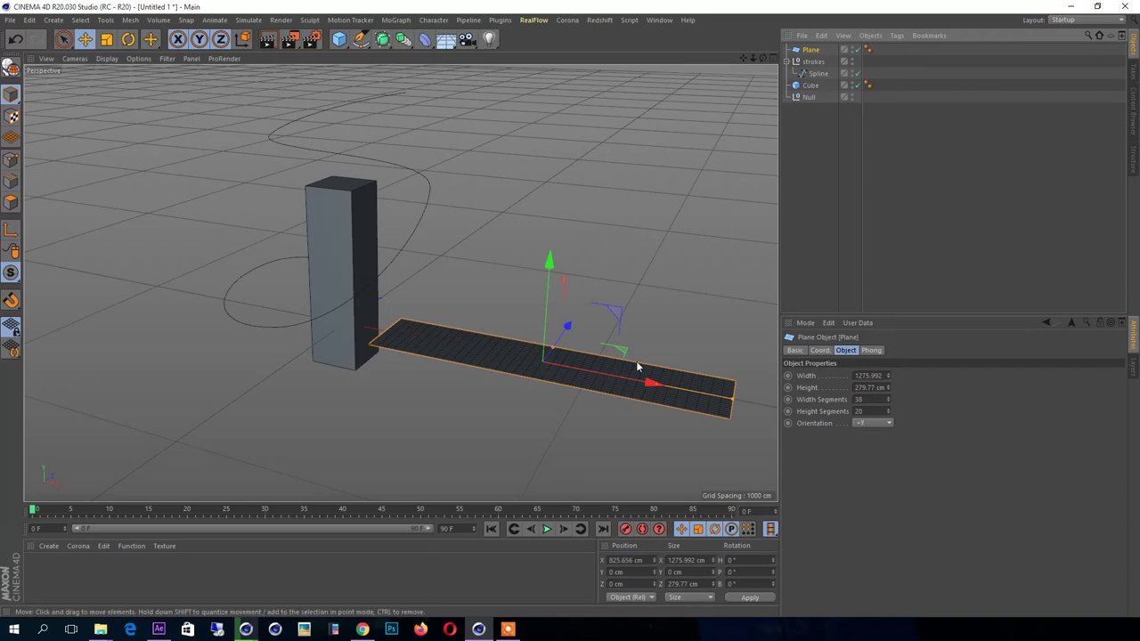
pyautogui.press('c')
pyautogui.click(857, 125)
# Add an FFD deformer as a child of the plane and move its cage onto the strip
pyautogui.click(809, 51)
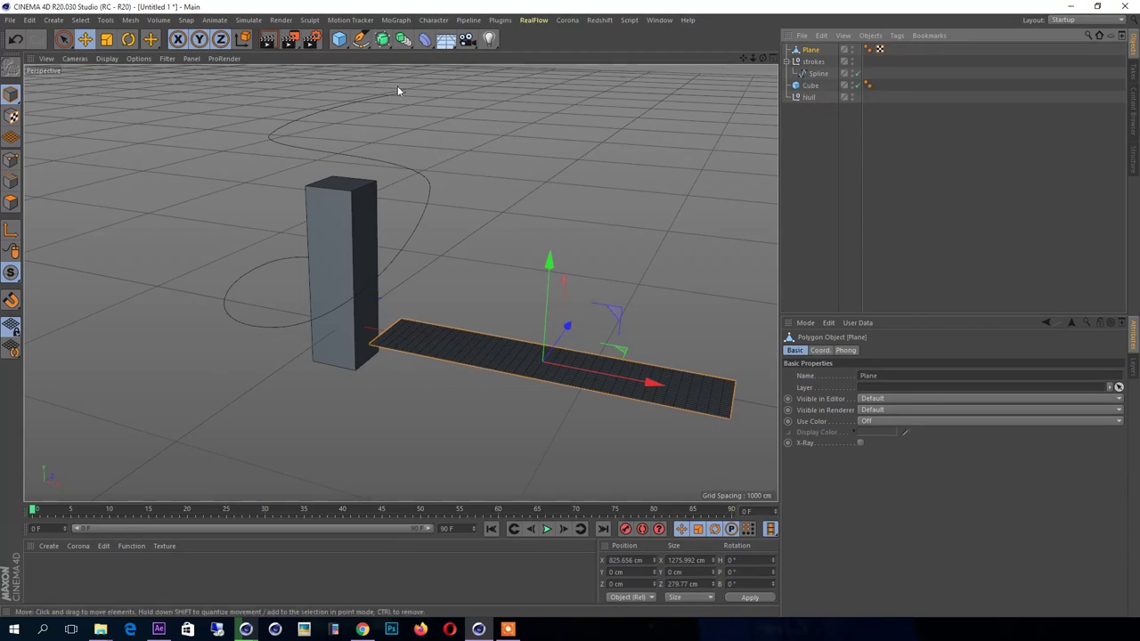
pyautogui.click(425, 39)
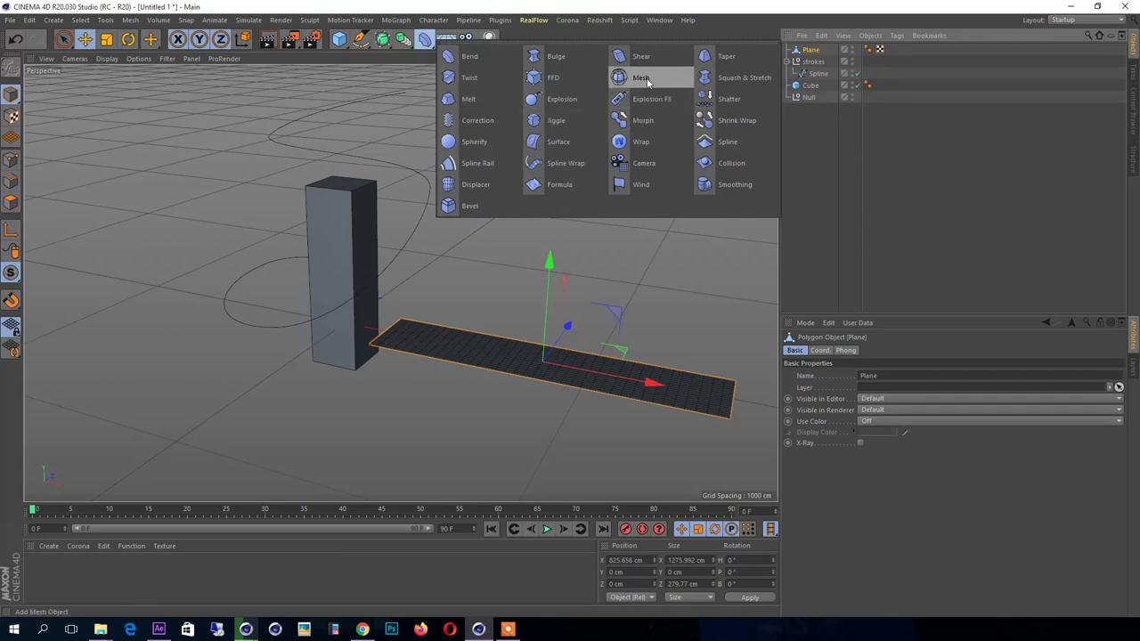
pyautogui.click(574, 80)
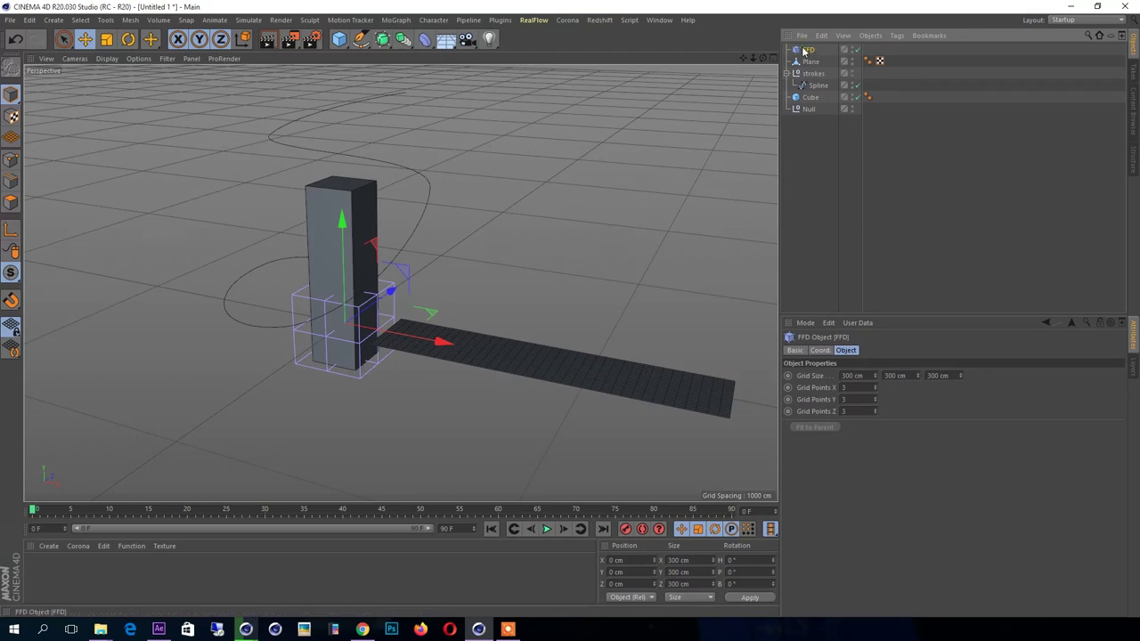
pyautogui.moveTo(804, 51); pyautogui.dragTo(809, 62)
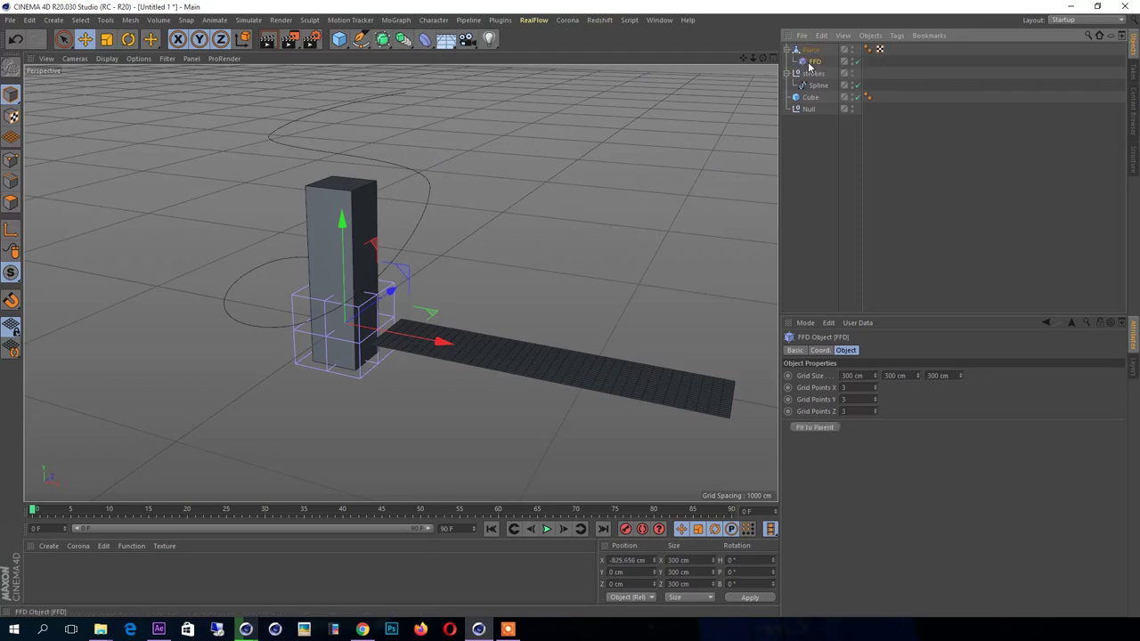
pyautogui.moveTo(412, 337); pyautogui.dragTo(569, 329)
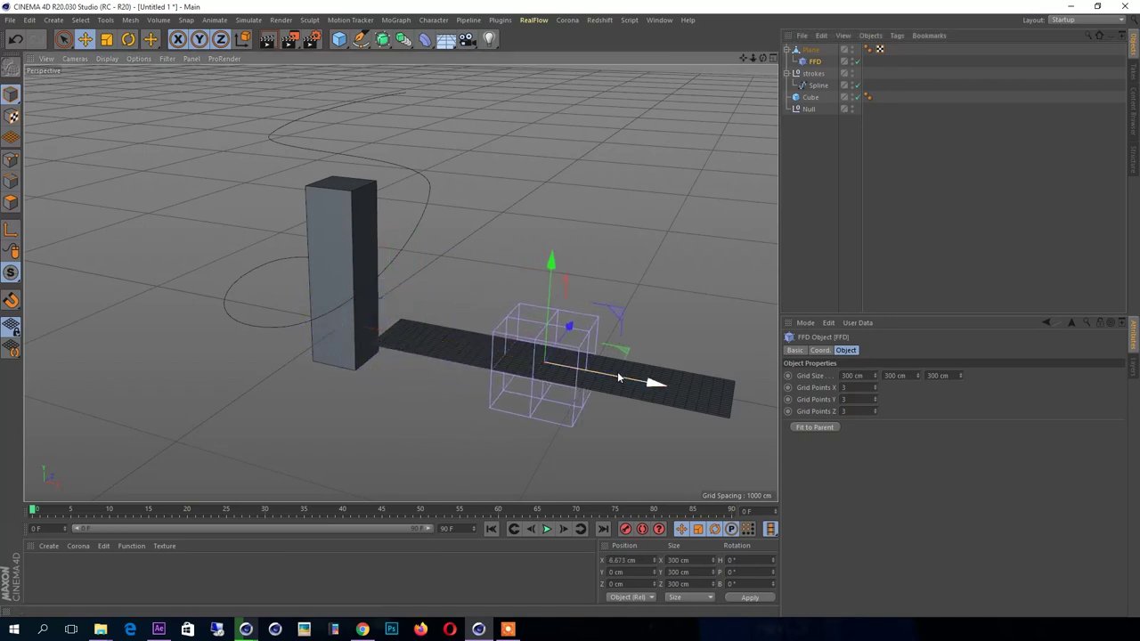
# Reselect the FFD to show its settings and widen its cage to about 1253 cm
pyautogui.click(837, 173)
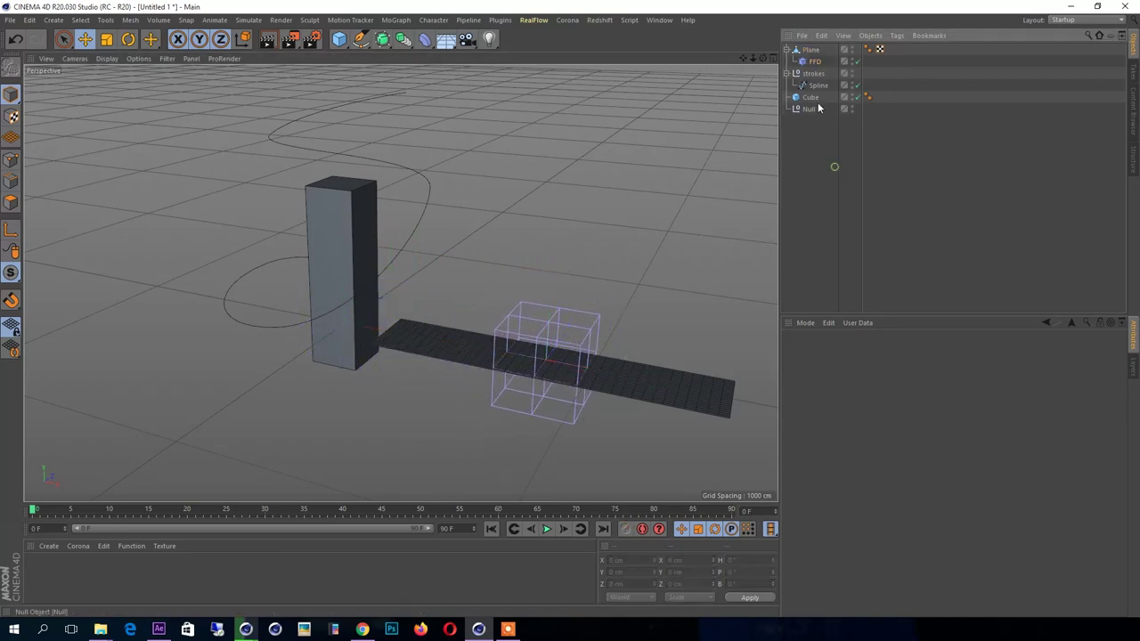
pyautogui.click(811, 60)
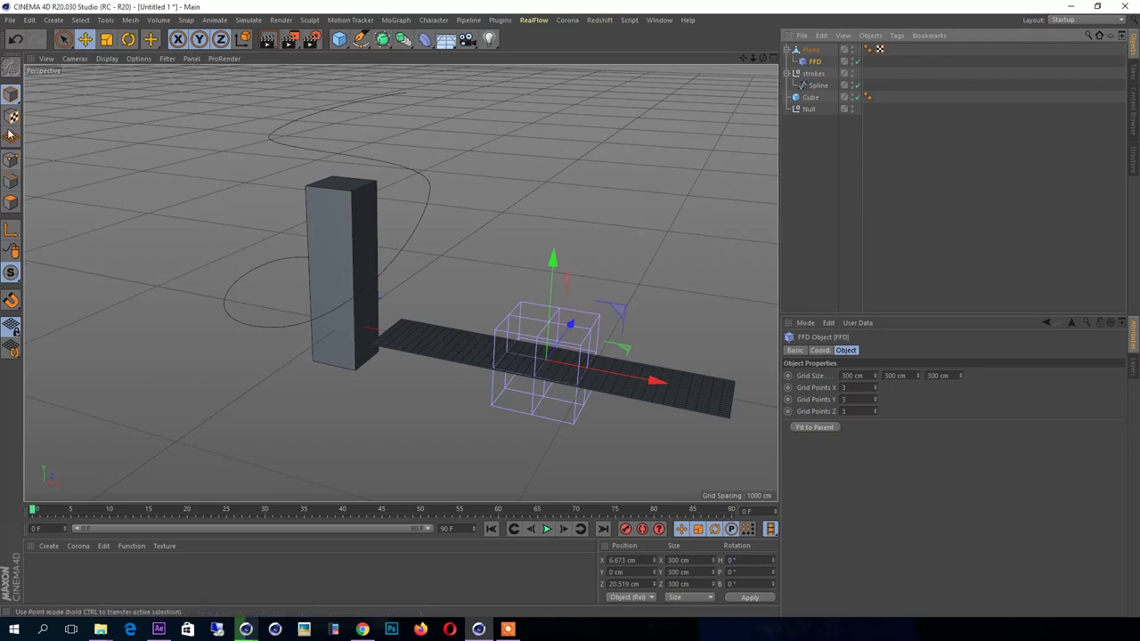
pyautogui.click(982, 252)
pyautogui.click(810, 61)
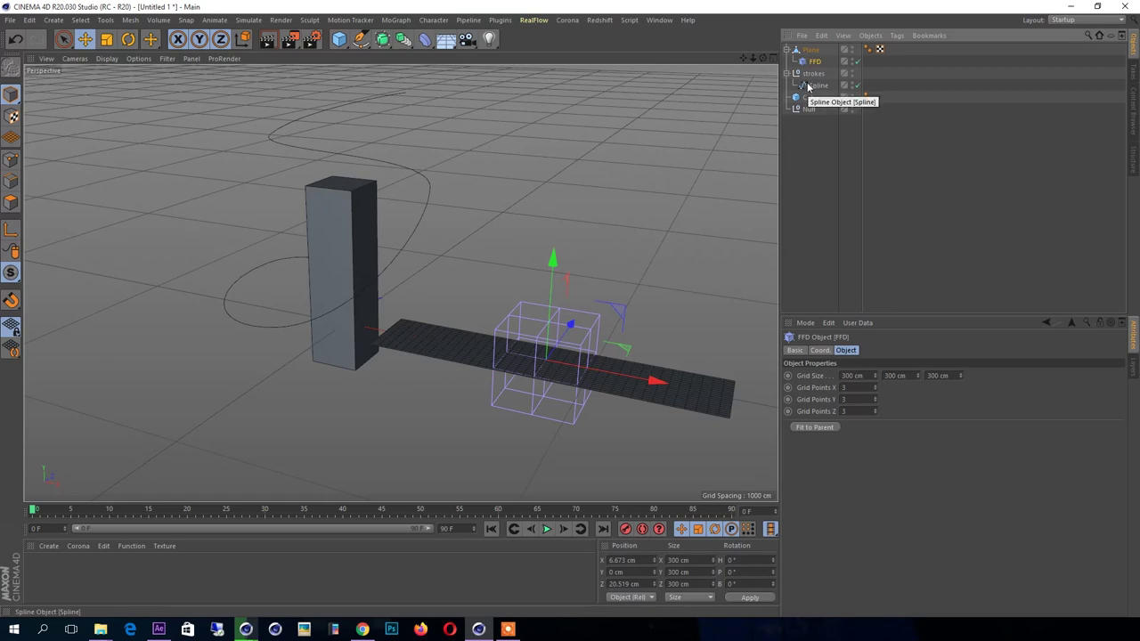
pyautogui.click(810, 125)
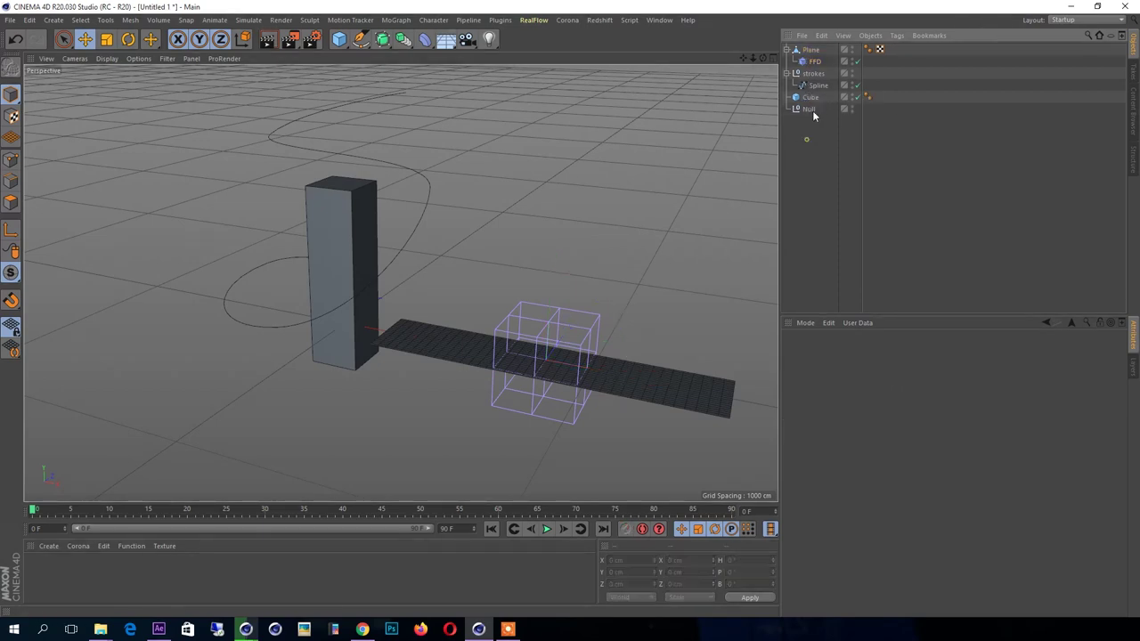
pyautogui.click(814, 61)
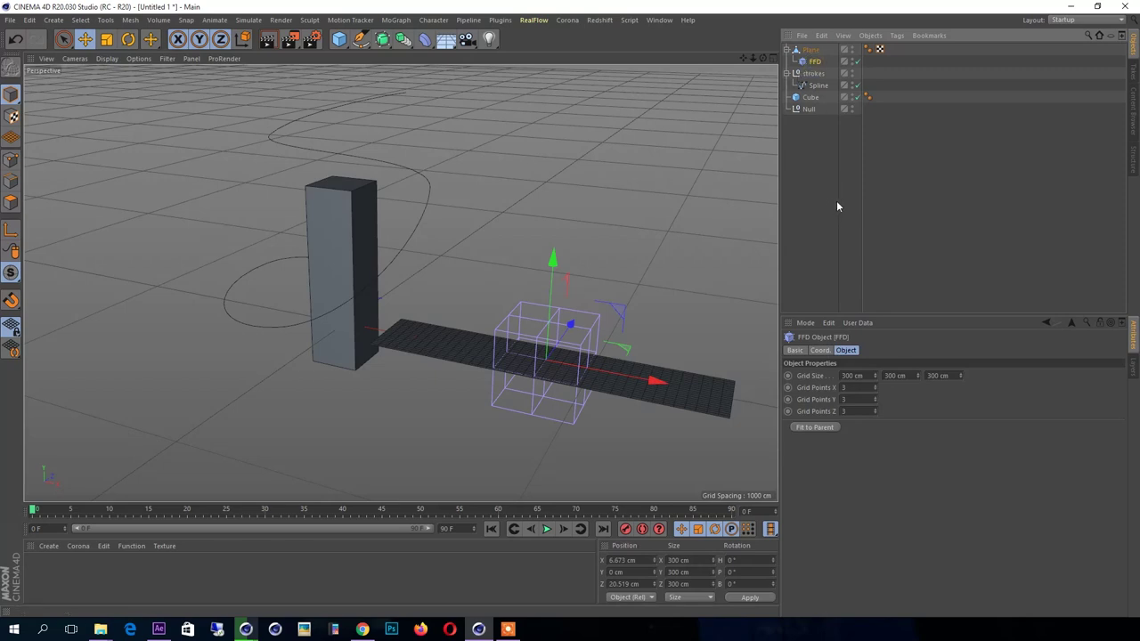
pyautogui.click(824, 120)
pyautogui.click(814, 61)
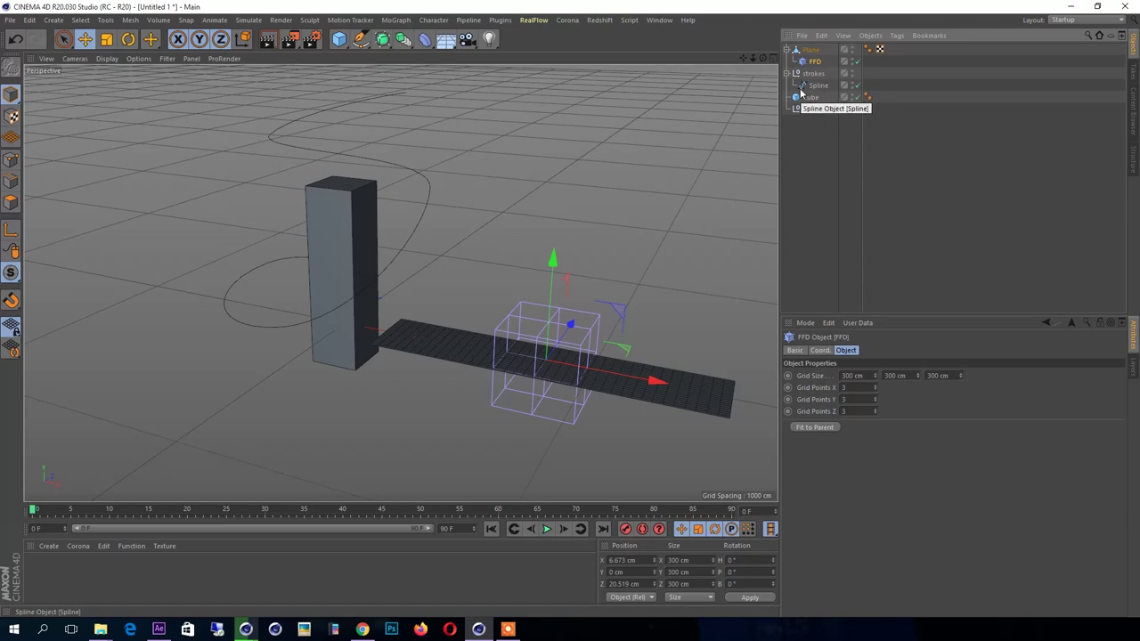
pyautogui.click(810, 160)
pyautogui.click(813, 50)
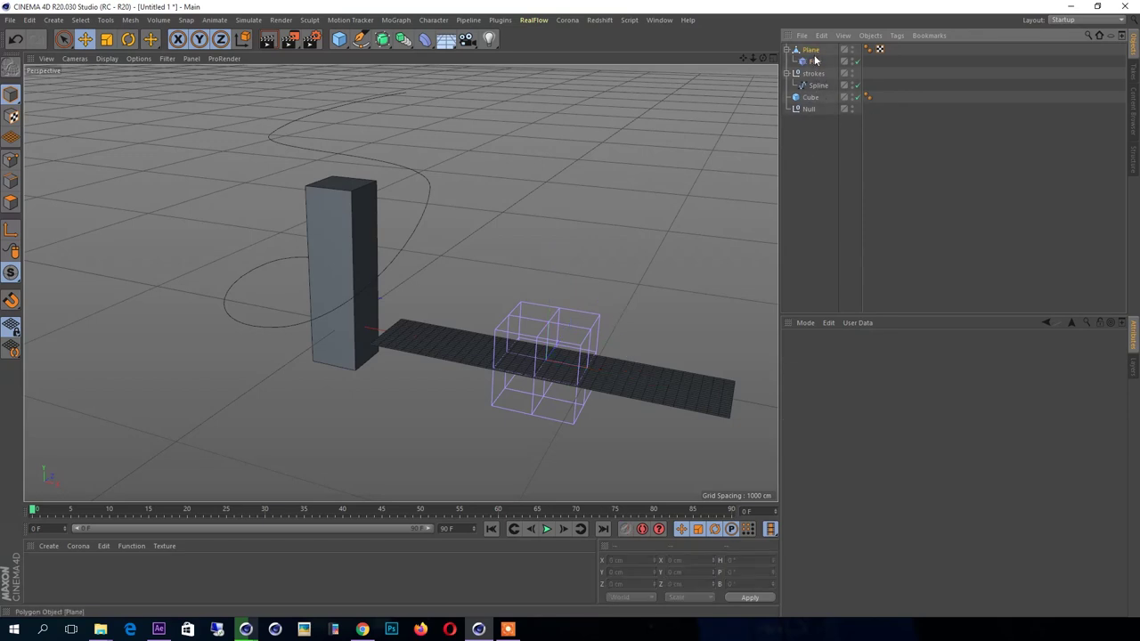
pyautogui.click(826, 164)
pyautogui.click(813, 61)
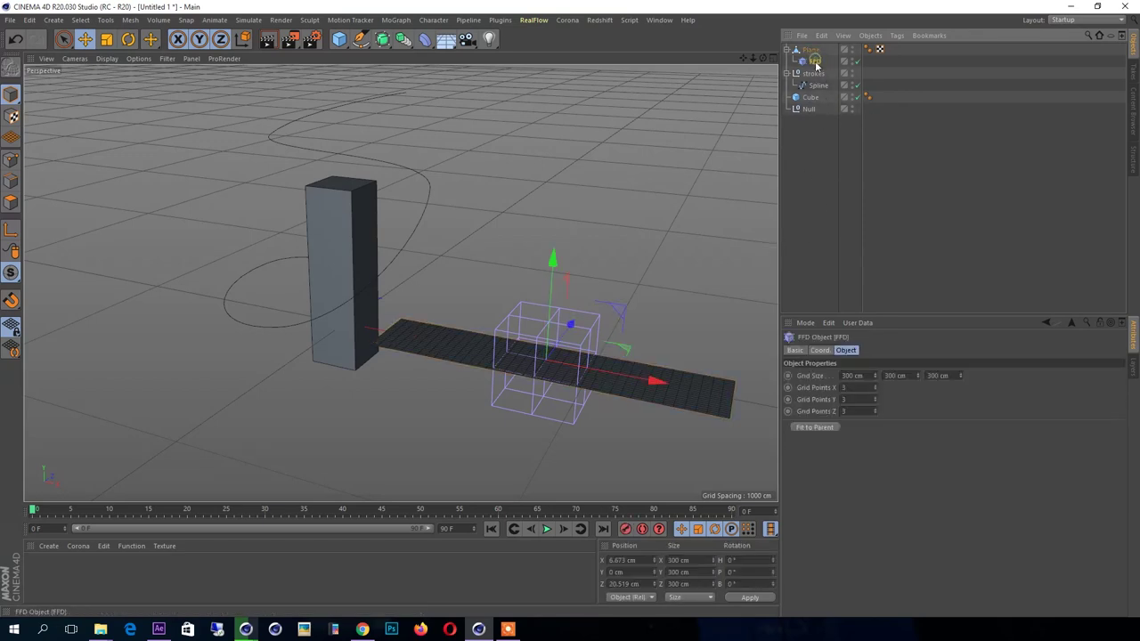
pyautogui.moveTo(876, 377); pyautogui.dragTo(877, 320)
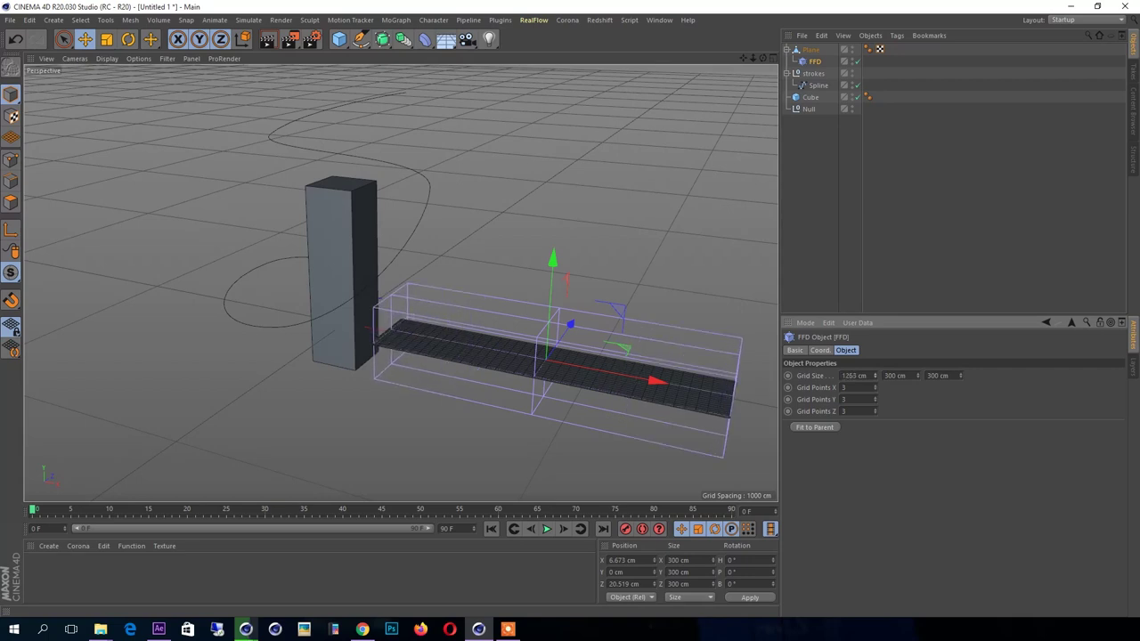
# Set the FFD Grid Size to 1263 × 24 × 320 cm with 11, 2 and 4 grid points
pyautogui.moveTo(917, 375); pyautogui.dragTo(918, 445)
pyautogui.moveTo(917, 375)
pyautogui.mouseDown()
pyautogui.moveTo(917, 392)
pyautogui.moveTo(961, 361)
pyautogui.moveTo(949, 366)
pyautogui.mouseUp()
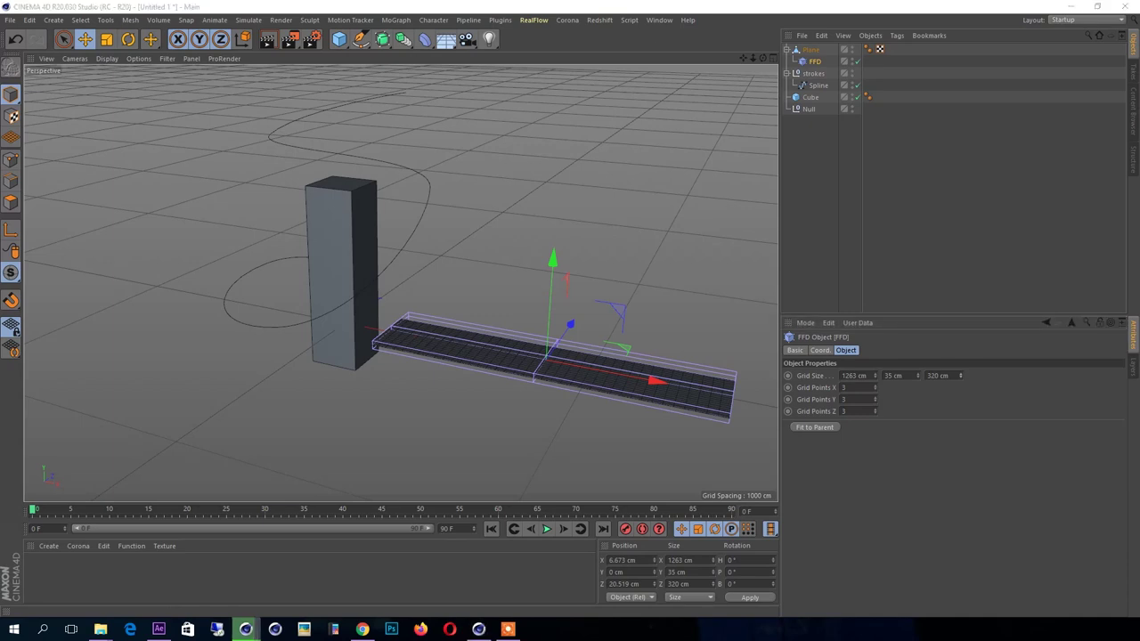
pyautogui.click(814, 62)
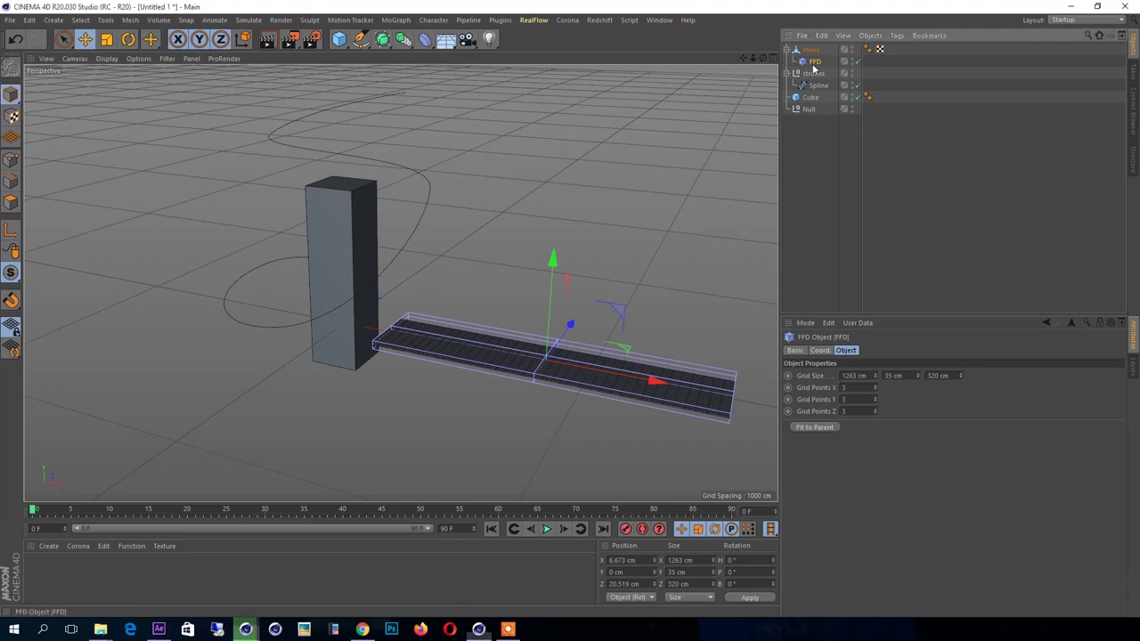
pyautogui.moveTo(917, 375)
pyautogui.mouseDown()
pyautogui.moveTo(880, 406)
pyautogui.moveTo(873, 388)
pyautogui.mouseUp()
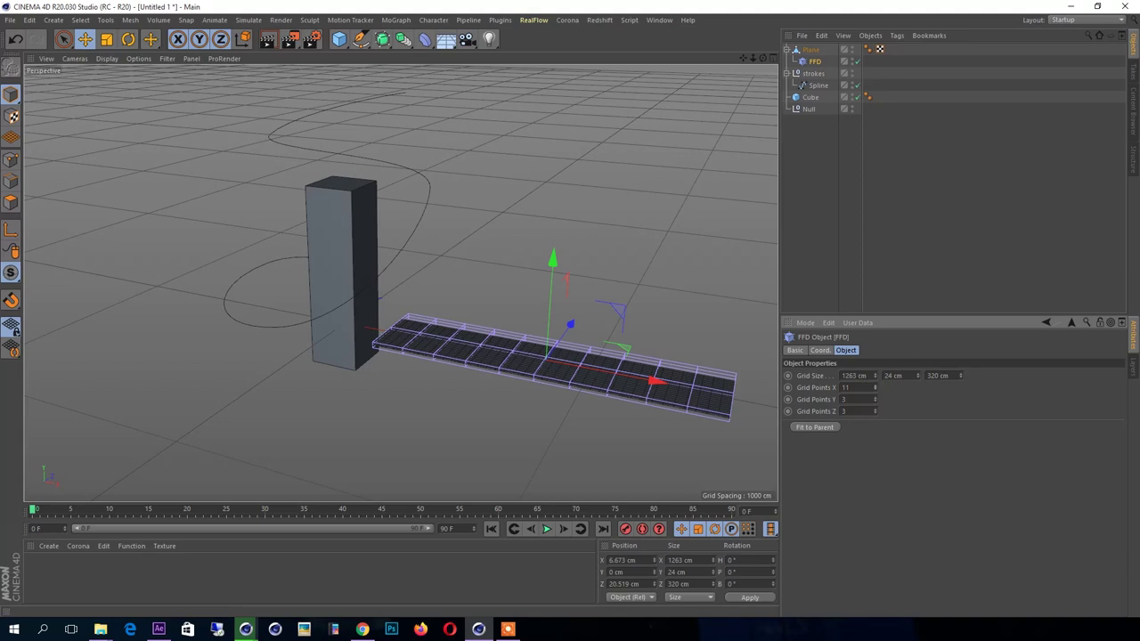
pyautogui.click(876, 400)
pyautogui.click(874, 413)
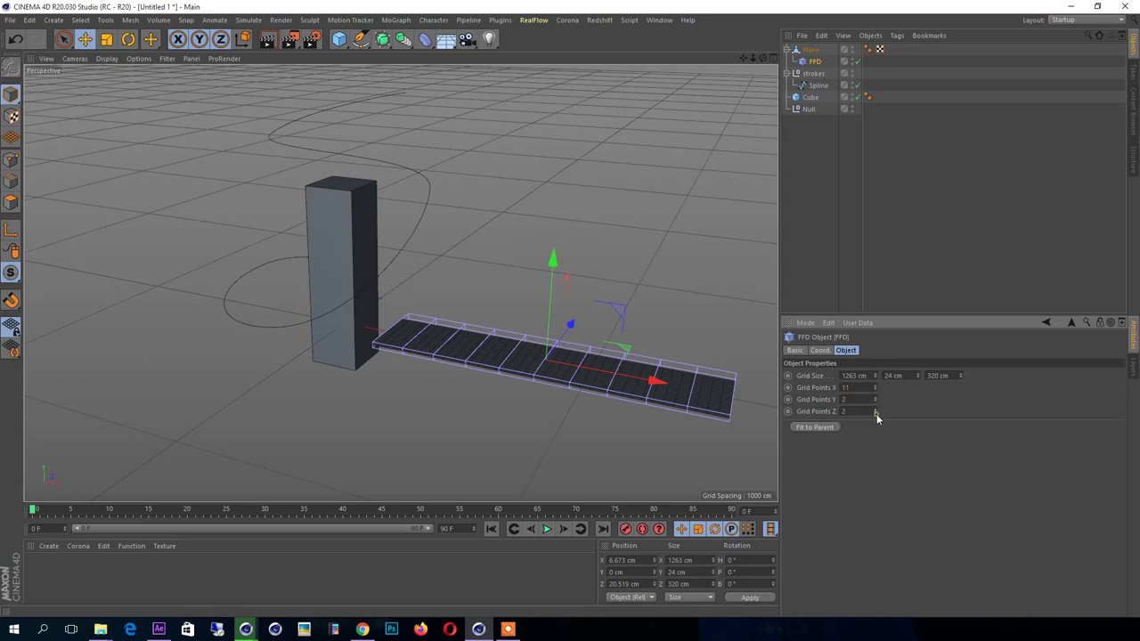
pyautogui.moveTo(876, 415)
pyautogui.mouseDown()
pyautogui.moveTo(875, 392)
pyautogui.moveTo(876, 424)
pyautogui.mouseUp()
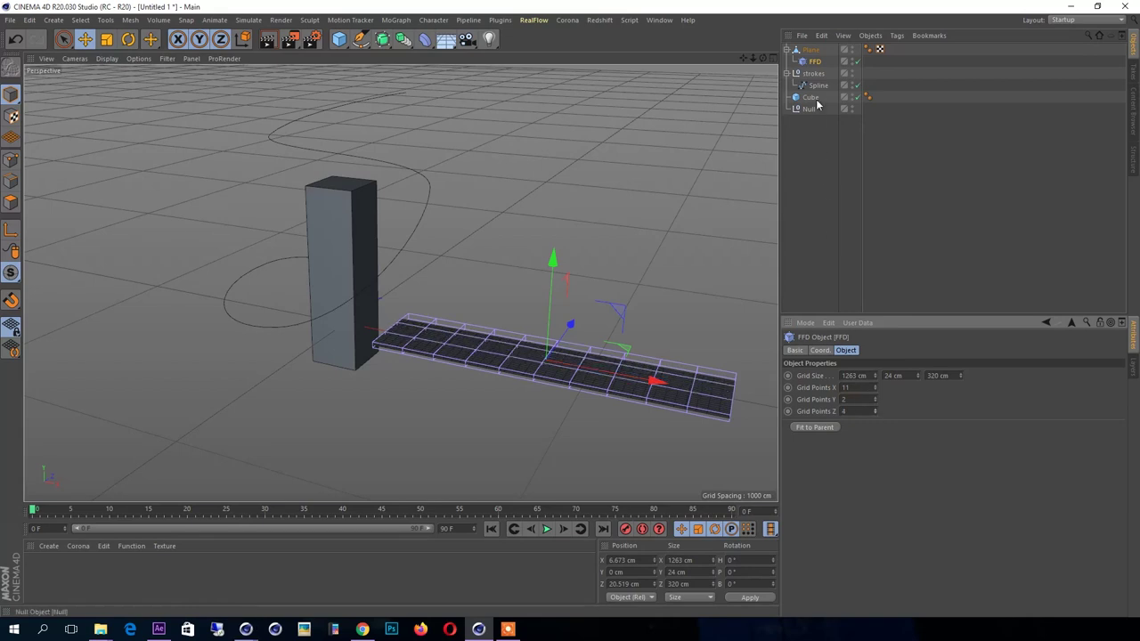
pyautogui.click(477, 310)
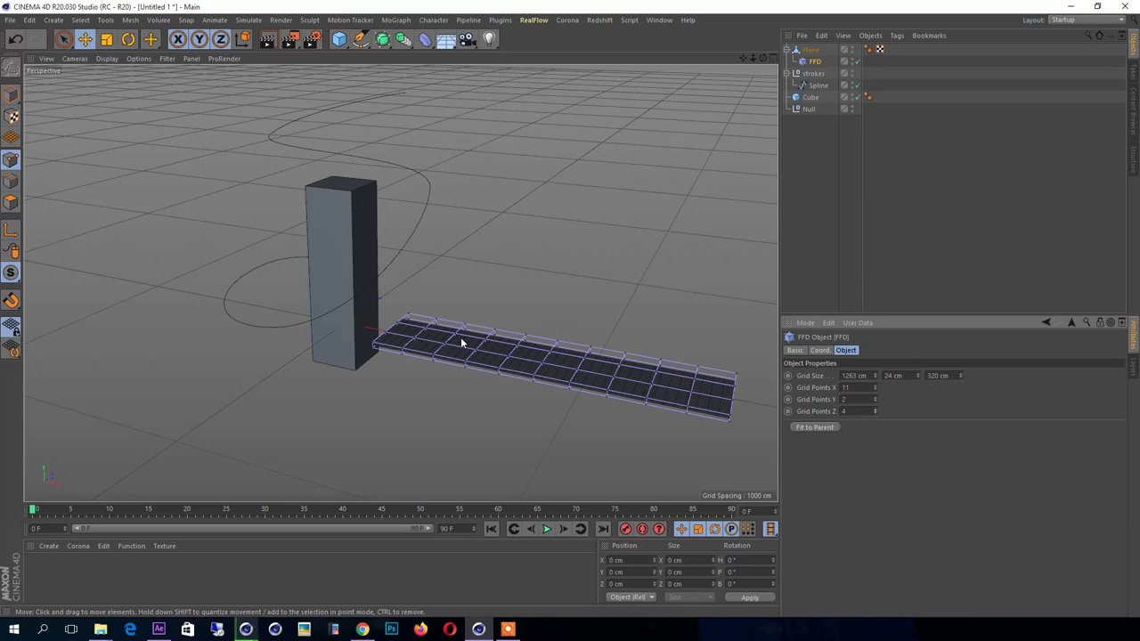
# Raise four FFD cage points along the strip, lifting the far-end point highest
pyautogui.moveTo(455, 335)
pyautogui.mouseDown()
pyautogui.moveTo(462, 250)
pyautogui.moveTo(485, 258)
pyautogui.mouseUp()
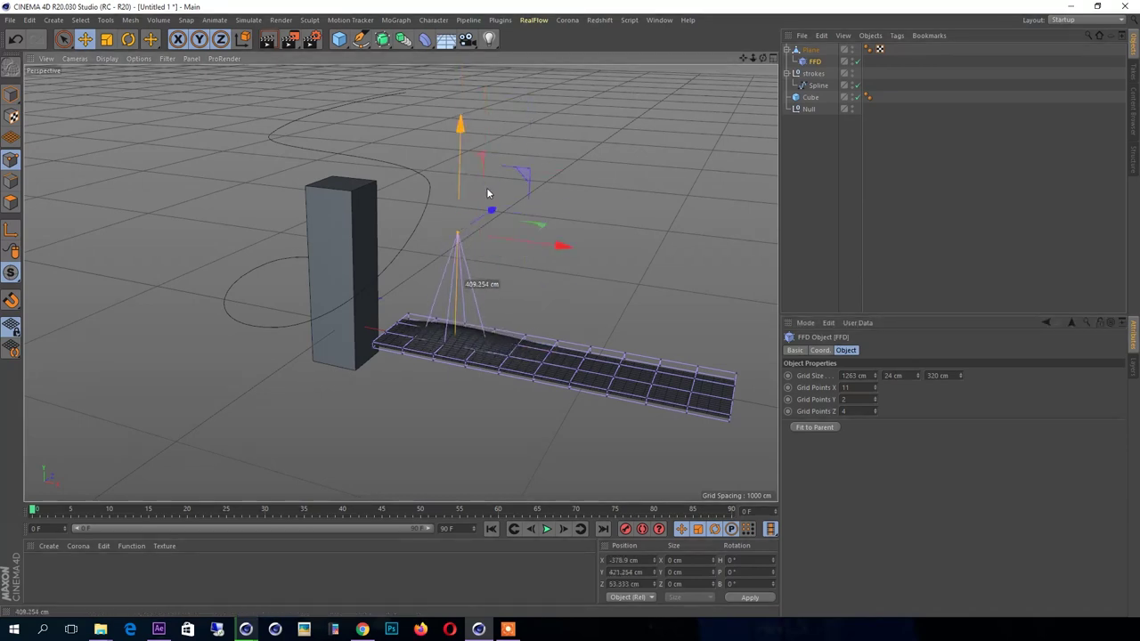
pyautogui.click(509, 359)
pyautogui.moveTo(512, 323); pyautogui.dragTo(521, 237)
pyautogui.click(625, 369)
pyautogui.moveTo(634, 267); pyautogui.dragTo(649, 236)
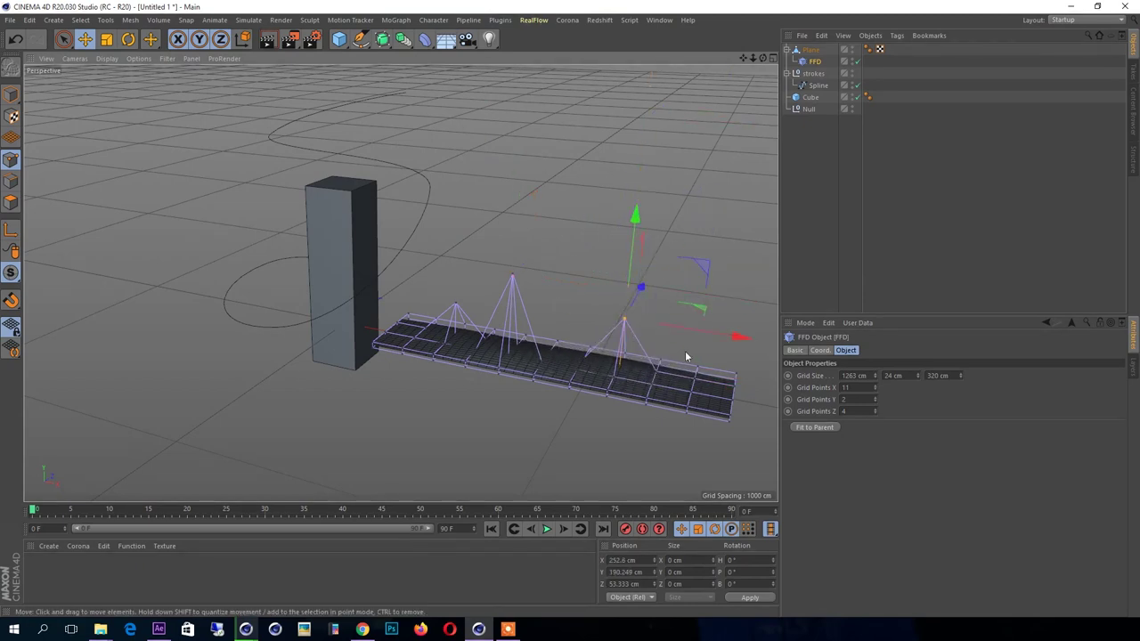
pyautogui.click(691, 397)
pyautogui.moveTo(699, 339); pyautogui.dragTo(718, 185)
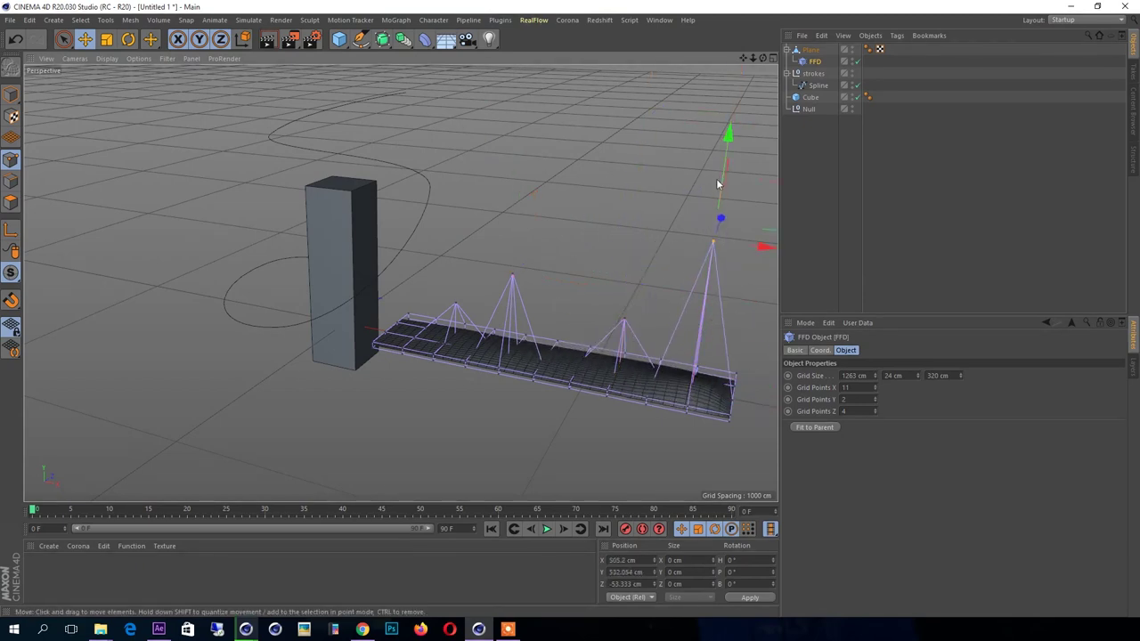
# Adjust two more cage points, one to about 244 cm, and orbit to inspect the wavy plane
pyautogui.click(465, 334)
pyautogui.moveTo(467, 294); pyautogui.dragTo(471, 254)
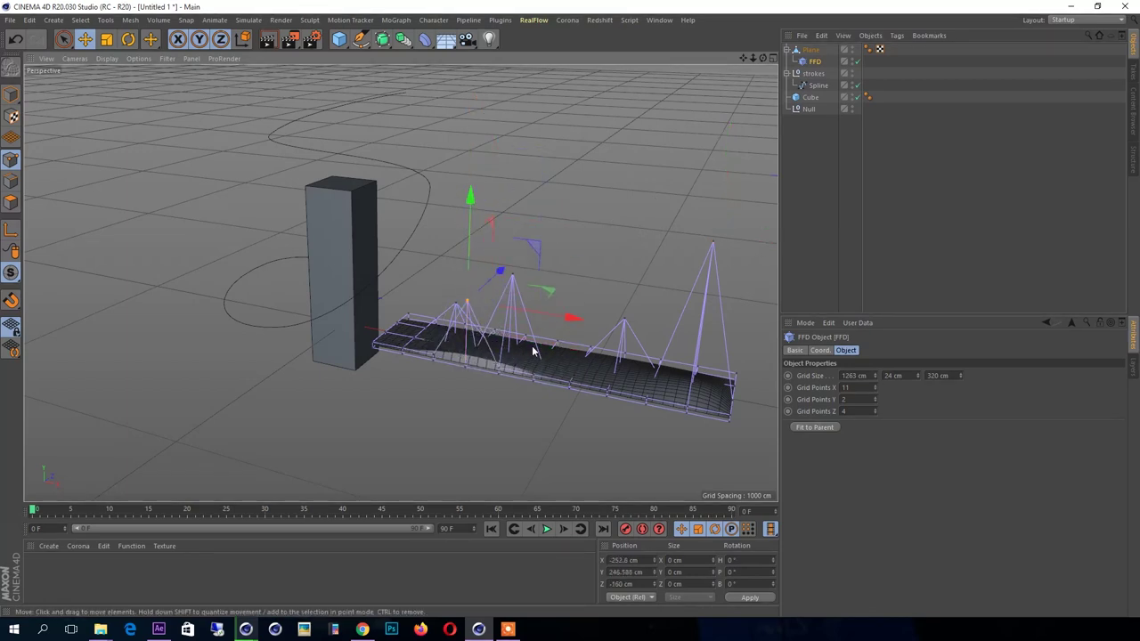
pyautogui.click(659, 360)
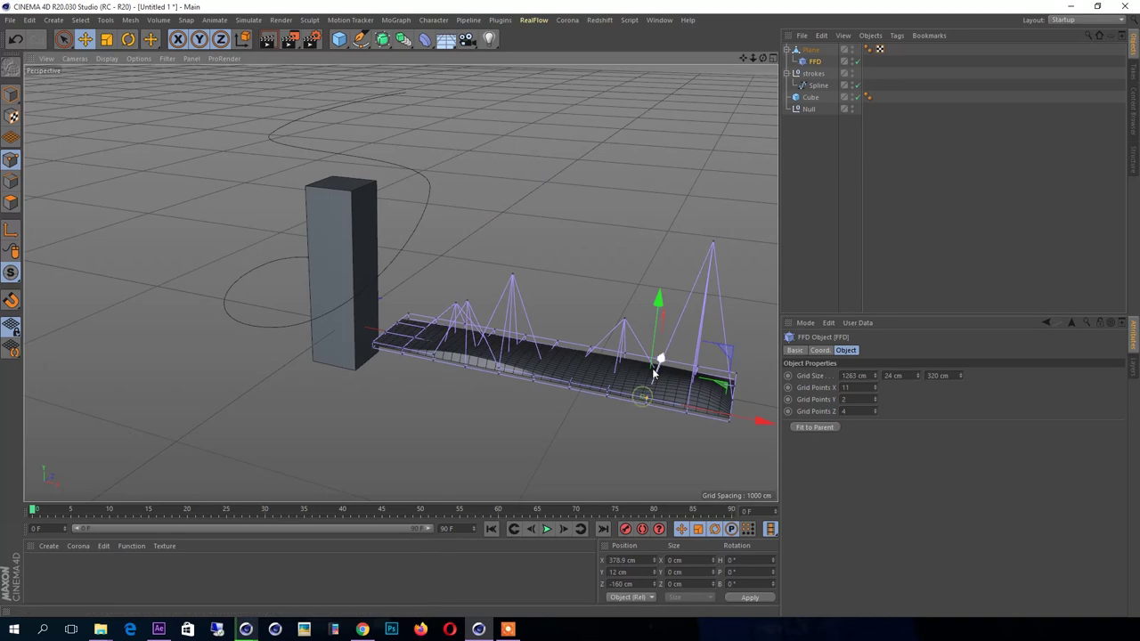
pyautogui.moveTo(654, 342); pyautogui.dragTo(661, 276)
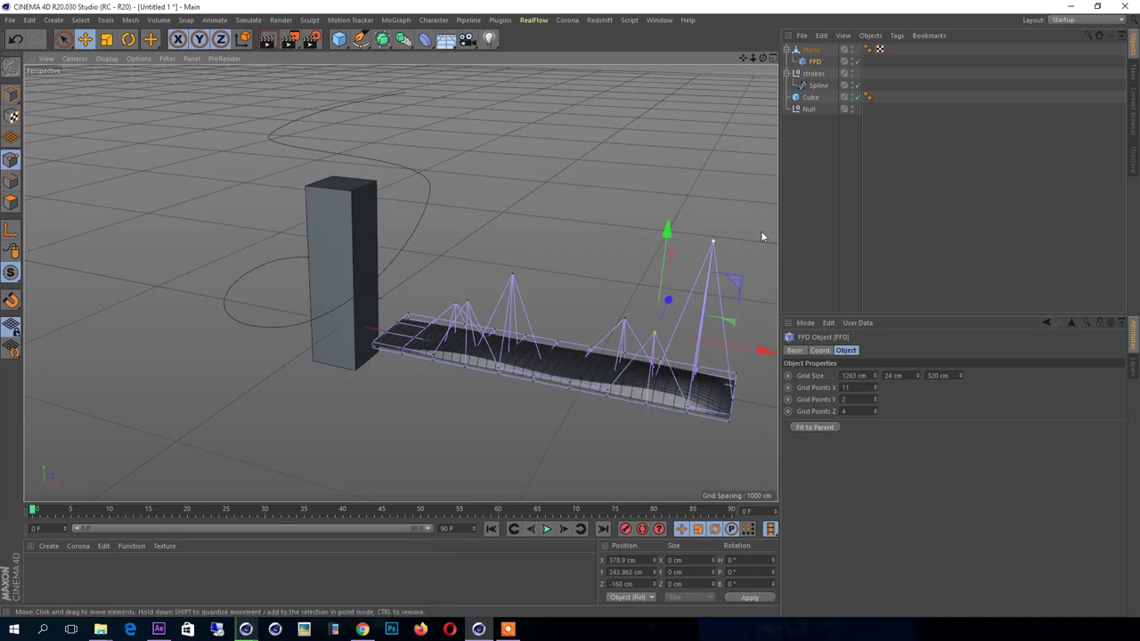
pyautogui.click(829, 178)
pyautogui.moveTo(670, 388)
pyautogui.keyDown('alt'); pyautogui.mouseDown()
pyautogui.moveTo(612, 389)
pyautogui.moveTo(636, 323)
pyautogui.moveTo(579, 292)
pyautogui.moveTo(519, 377)
pyautogui.mouseUp(); pyautogui.keyUp('alt')
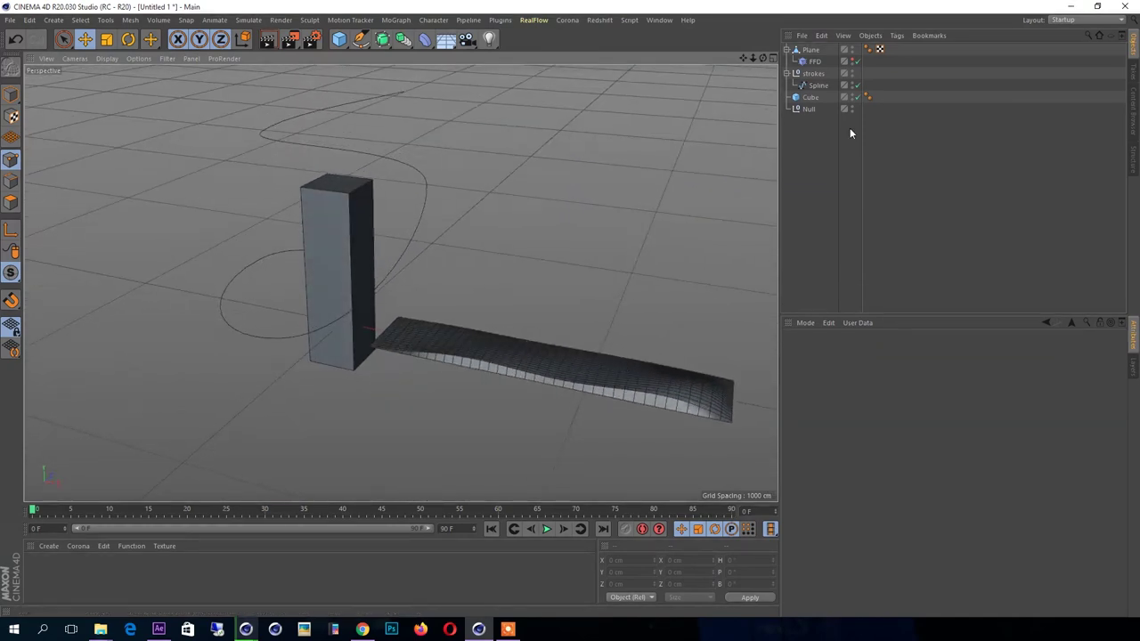
# Add a Displacer deformer under the Plane beside the FFD and move it onto the strip
pyautogui.click(815, 62)
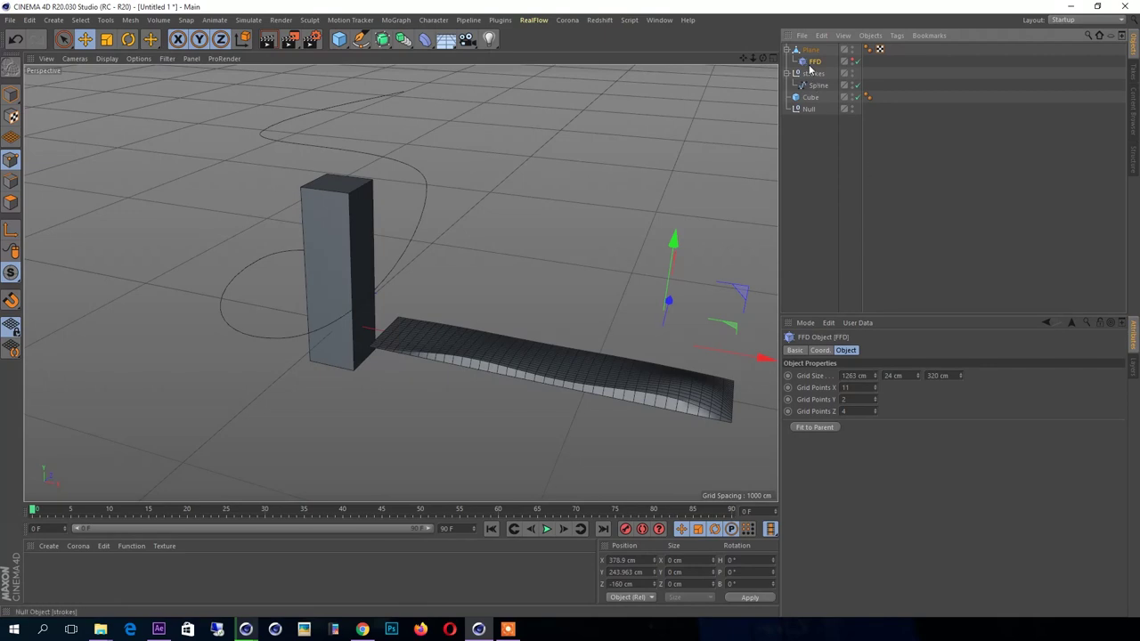
pyautogui.click(425, 39)
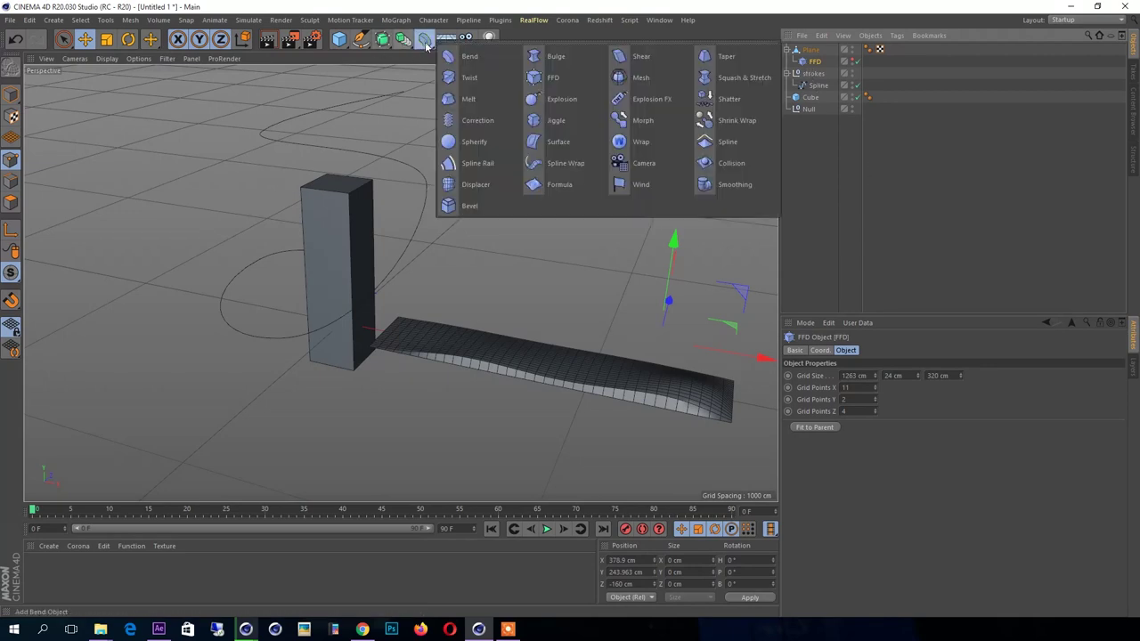
pyautogui.click(469, 187)
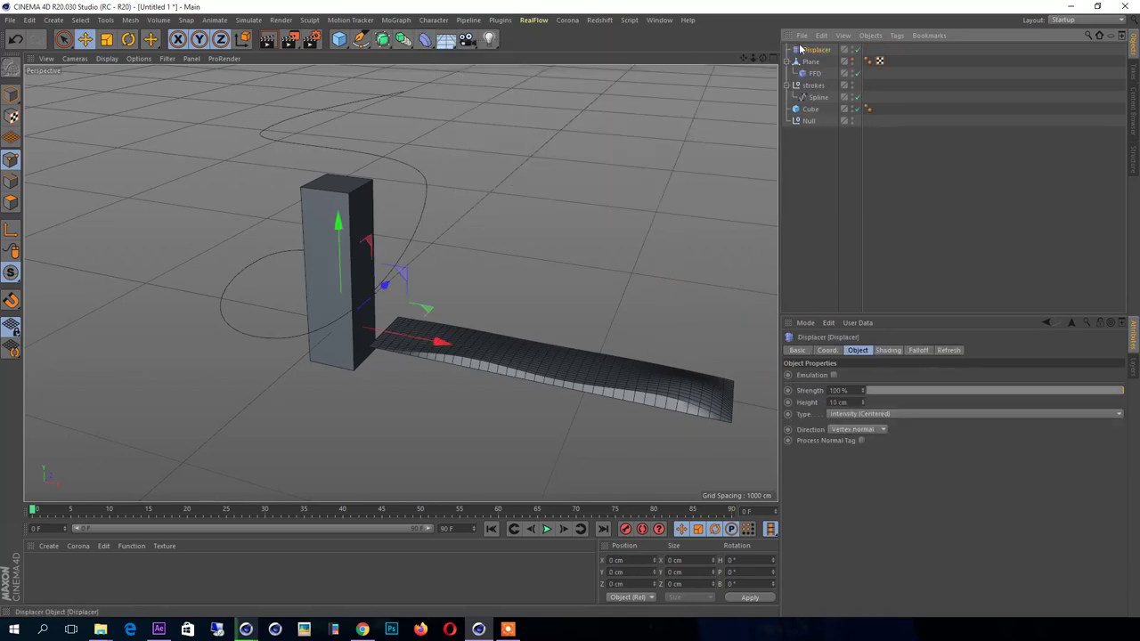
pyautogui.moveTo(827, 51); pyautogui.dragTo(814, 82)
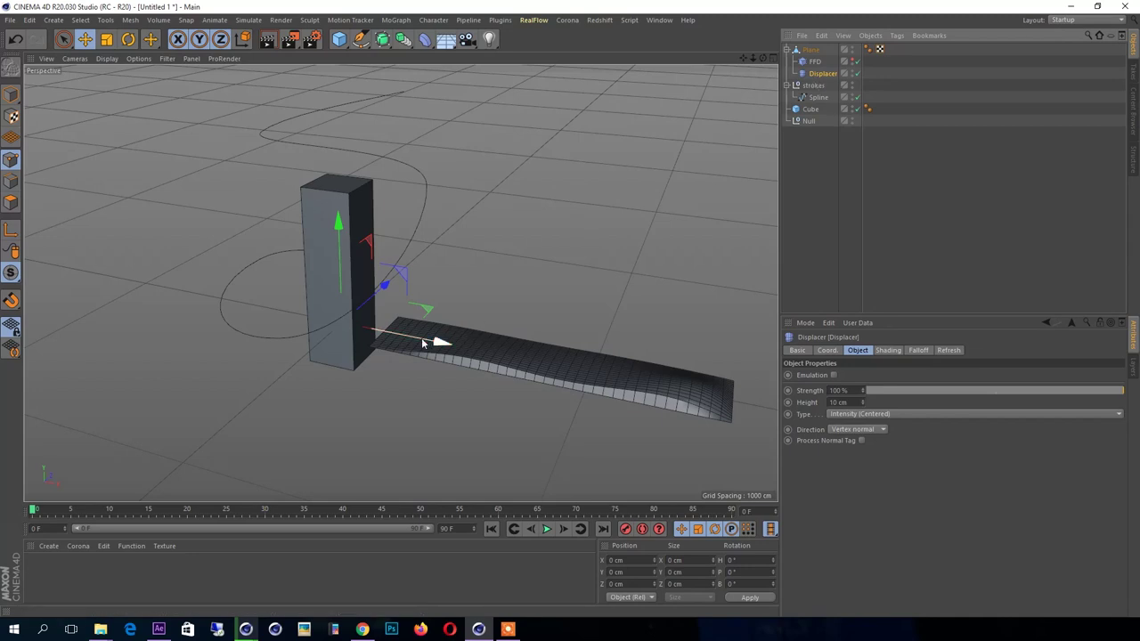
pyautogui.moveTo(441, 341); pyautogui.dragTo(615, 397)
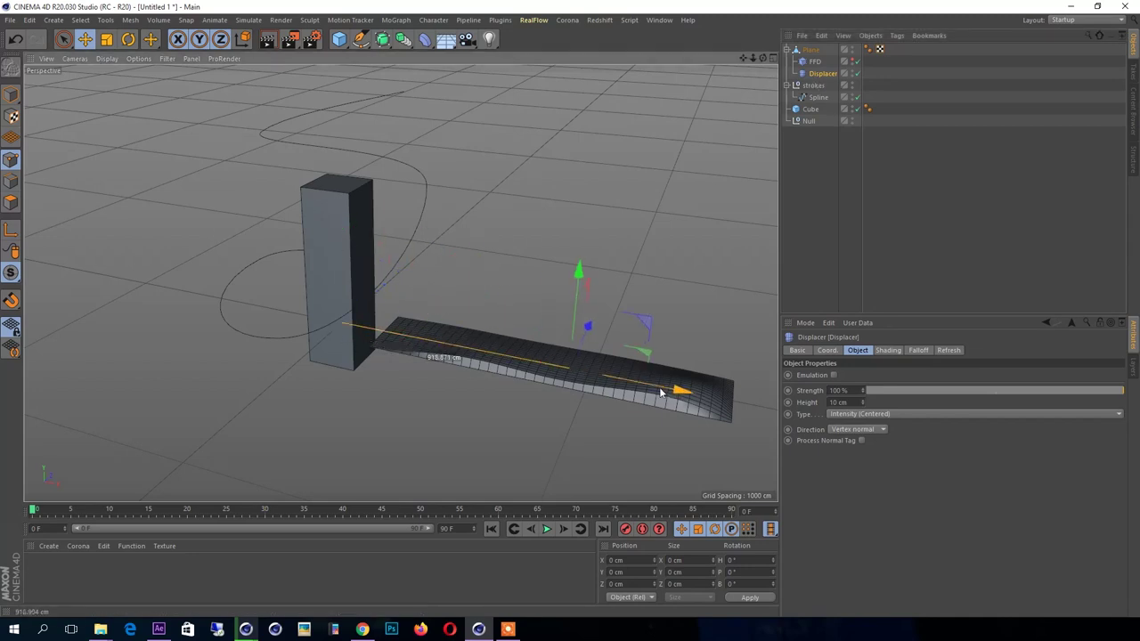
pyautogui.click(888, 351)
# Load a Noise shader into the Displacer's Shader slot and open its settings to browse noise types
pyautogui.click(826, 388)
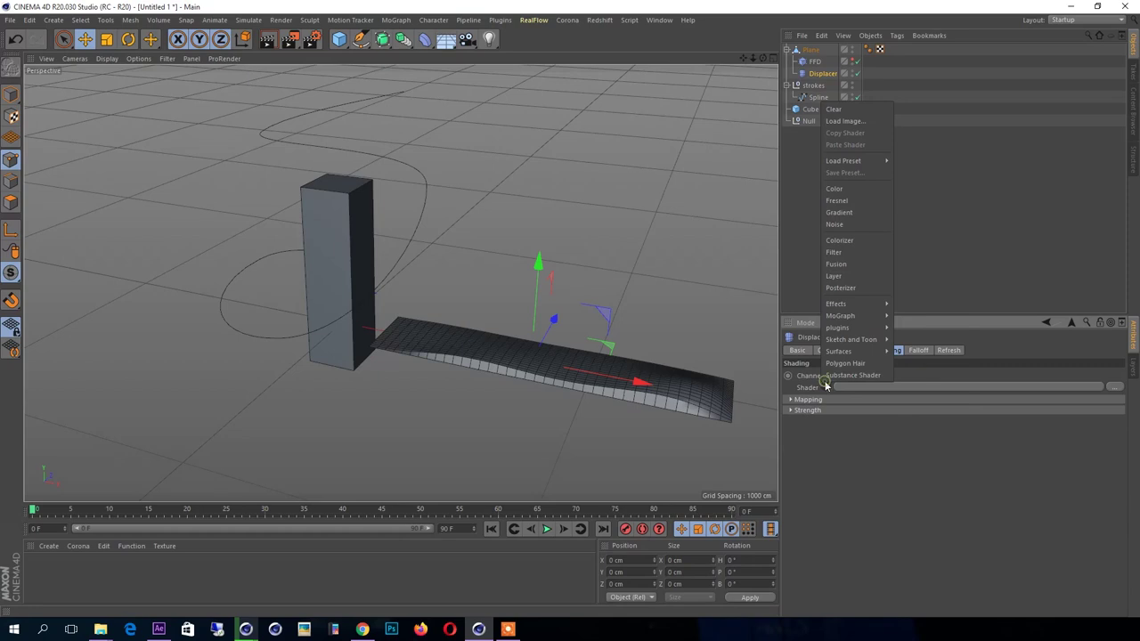
pyautogui.click(846, 225)
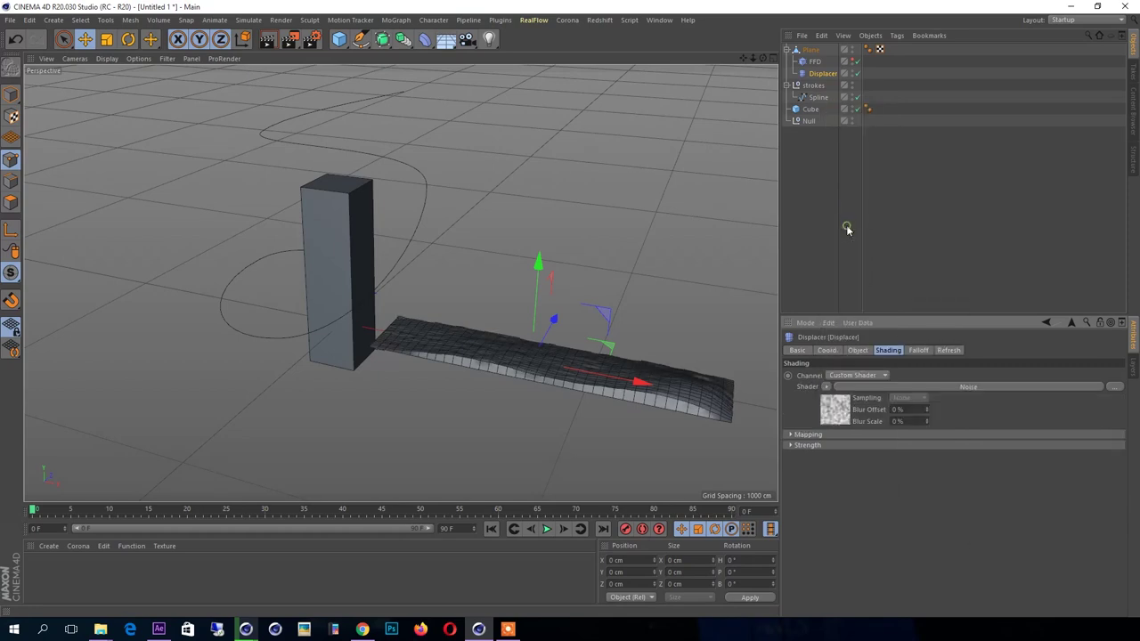
pyautogui.click(909, 387)
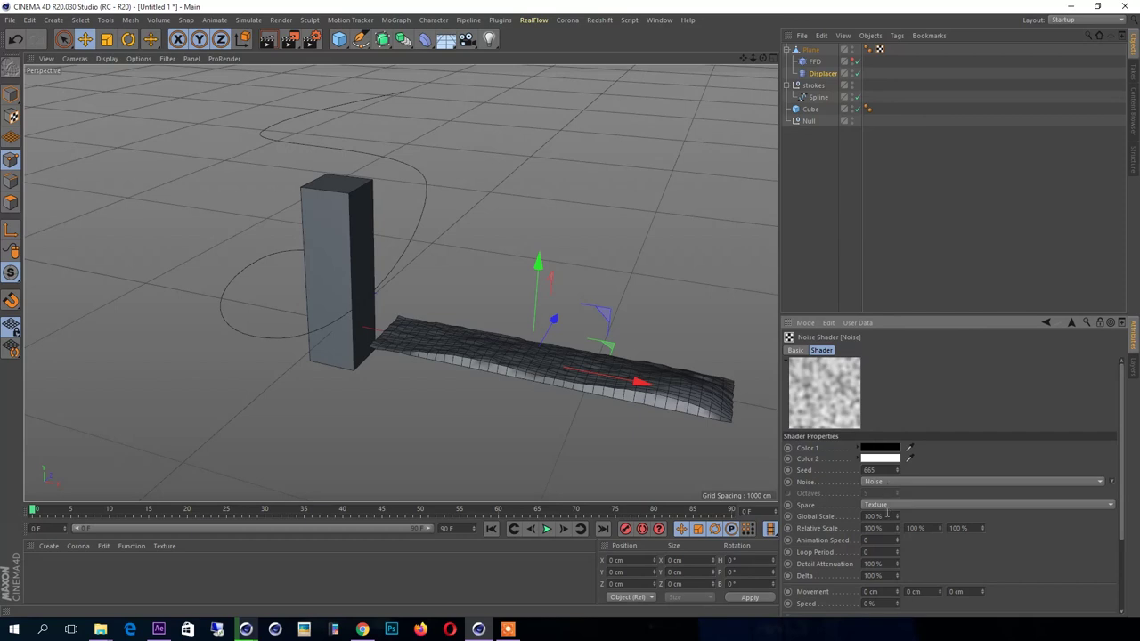
pyautogui.click(877, 482)
pyautogui.click(876, 482)
pyautogui.click(877, 482)
pyautogui.click(876, 482)
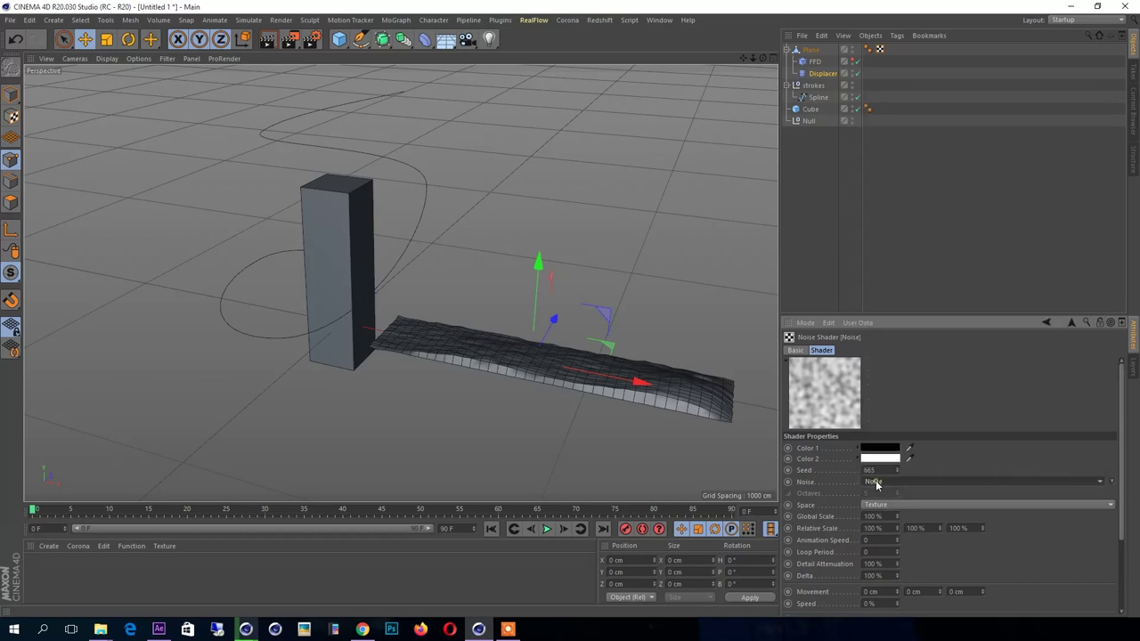
# Set the Noise Global Scale to 290% and Relative Scale to 163% / 470%
pyautogui.moveTo(898, 520)
pyautogui.mouseDown()
pyautogui.moveTo(944, 520)
pyautogui.moveTo(882, 517)
pyautogui.moveTo(855, 529)
pyautogui.moveTo(957, 531)
pyautogui.mouseUp()
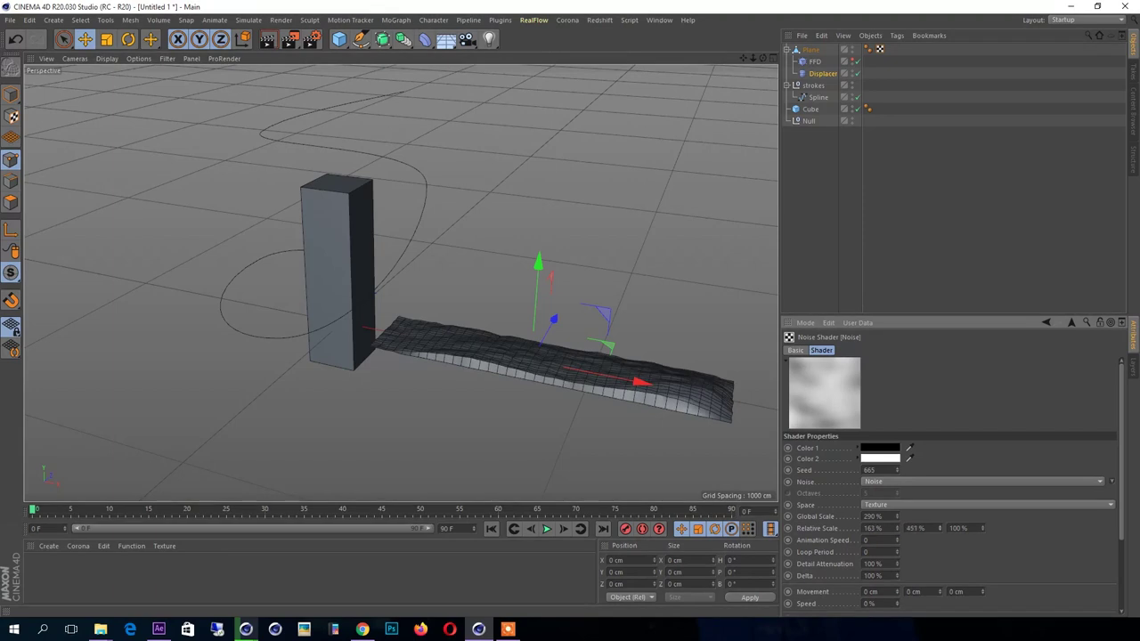
pyautogui.moveTo(940, 528); pyautogui.dragTo(939, 532)
pyautogui.click(857, 231)
pyautogui.moveTo(638, 324)
pyautogui.keyDown('alt'); pyautogui.mouseDown()
pyautogui.moveTo(519, 326)
pyautogui.moveTo(554, 211)
pyautogui.moveTo(522, 318)
pyautogui.moveTo(628, 308)
pyautogui.mouseUp(); pyautogui.keyUp('alt')
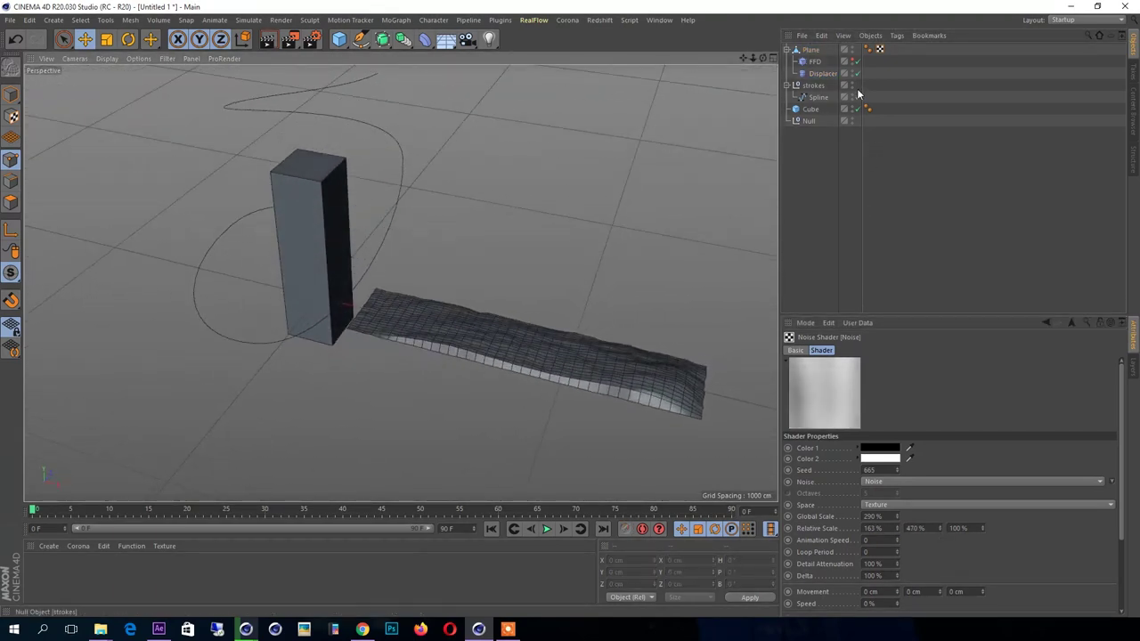
# Disable the FFD deformer, fold up the Plane's children, and bring up the Deformer palette
pyautogui.click(857, 61)
pyautogui.moveTo(500, 373)
pyautogui.keyDown('alt'); pyautogui.mouseDown()
pyautogui.moveTo(597, 238)
pyautogui.moveTo(563, 347)
pyautogui.moveTo(532, 351)
pyautogui.mouseUp(); pyautogui.keyUp('alt')
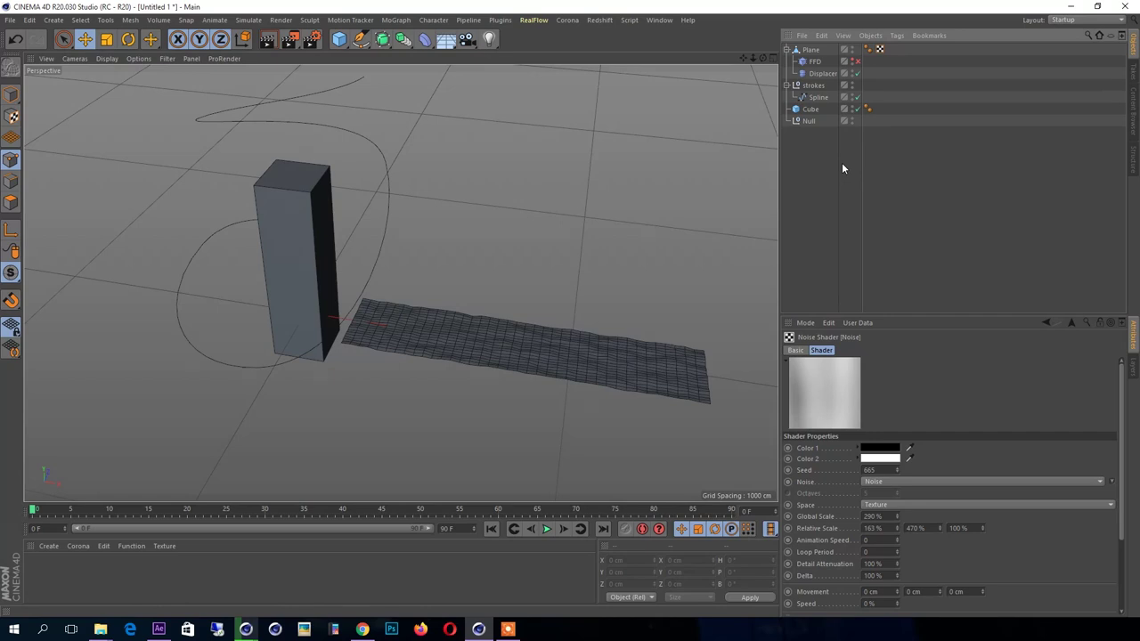
pyautogui.click(787, 50)
pyautogui.click(787, 50)
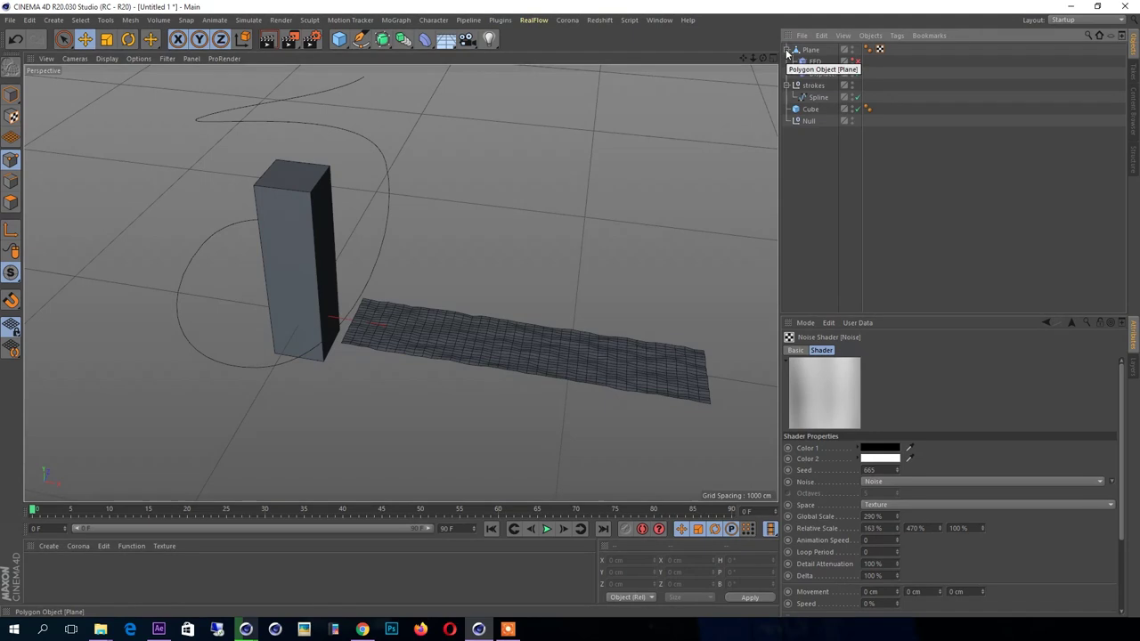
pyautogui.click(788, 50)
pyautogui.click(425, 40)
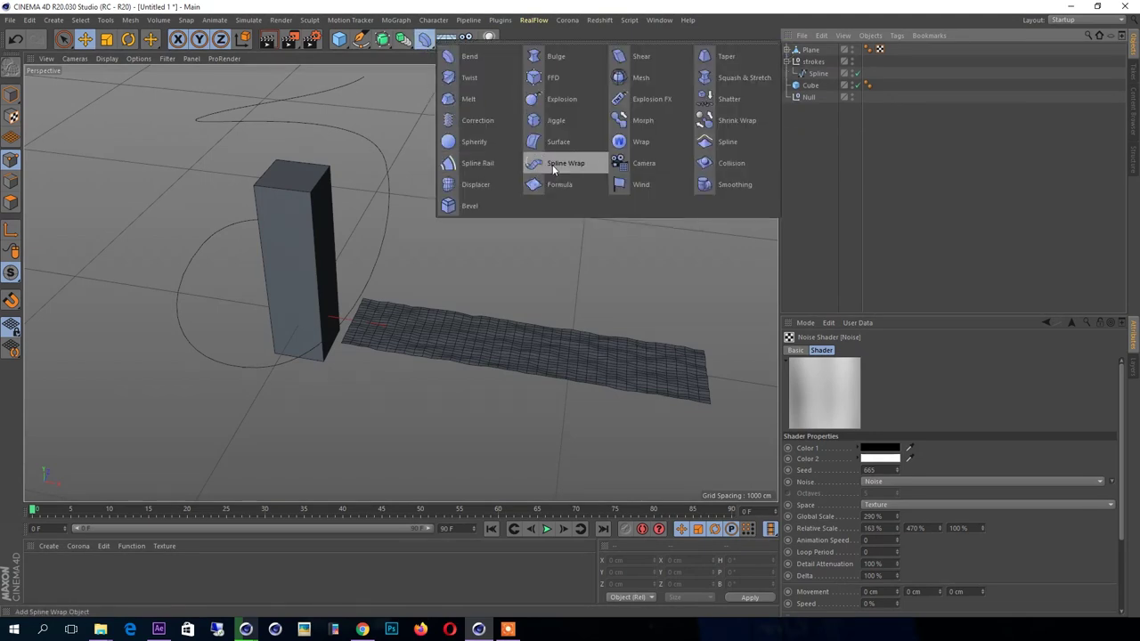
# Add a Spline Wrap deformer below the Plane and link the drawn Spline into its Spline field
pyautogui.click(554, 166)
pyautogui.moveTo(809, 52); pyautogui.dragTo(810, 62)
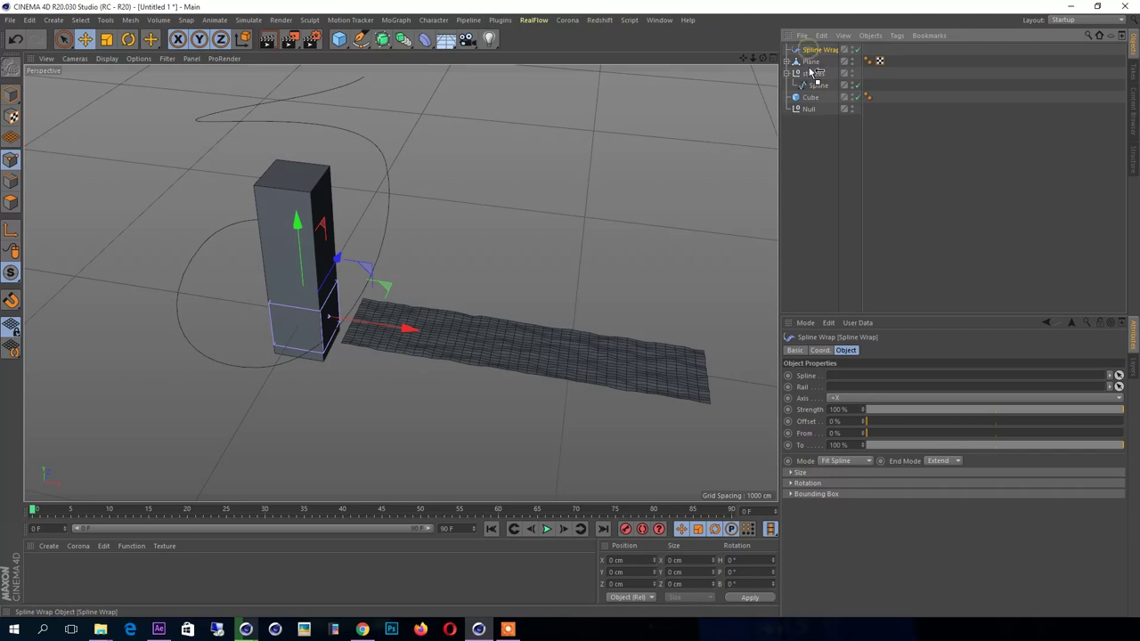
pyautogui.click(788, 50)
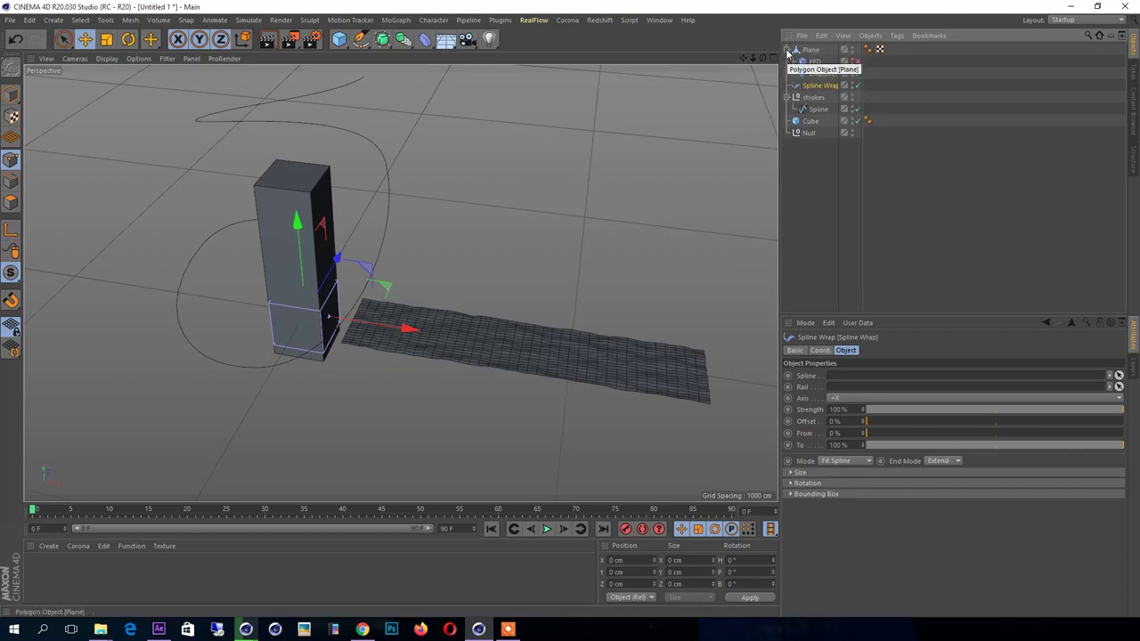
pyautogui.click(787, 50)
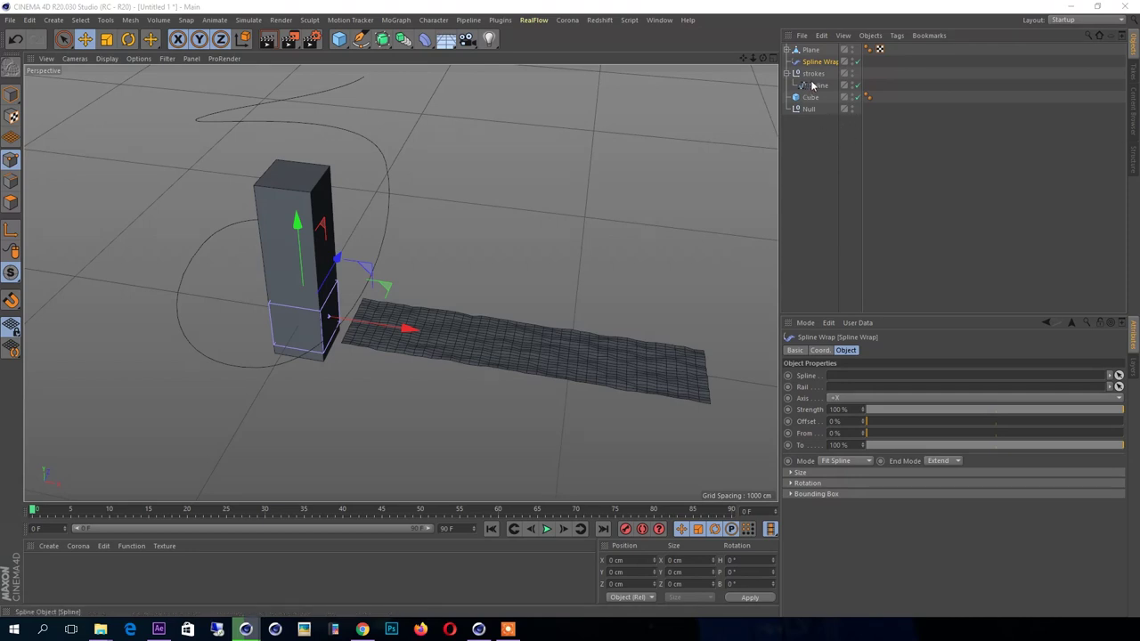
pyautogui.moveTo(813, 86); pyautogui.dragTo(841, 378)
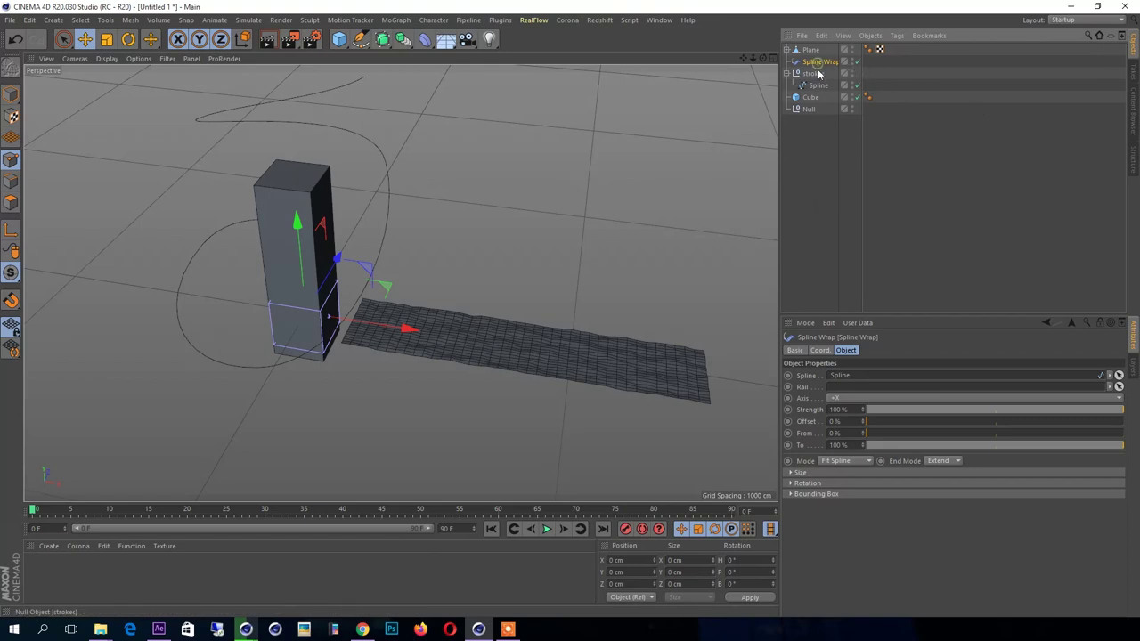
pyautogui.moveTo(860, 146); pyautogui.dragTo(883, 147)
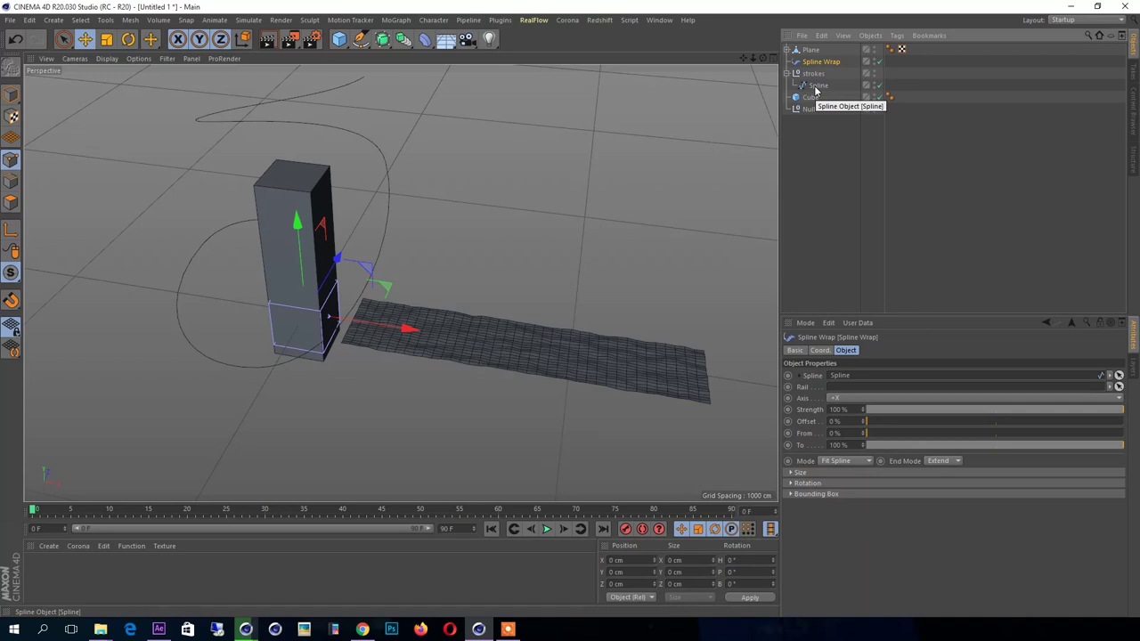
pyautogui.click(787, 50)
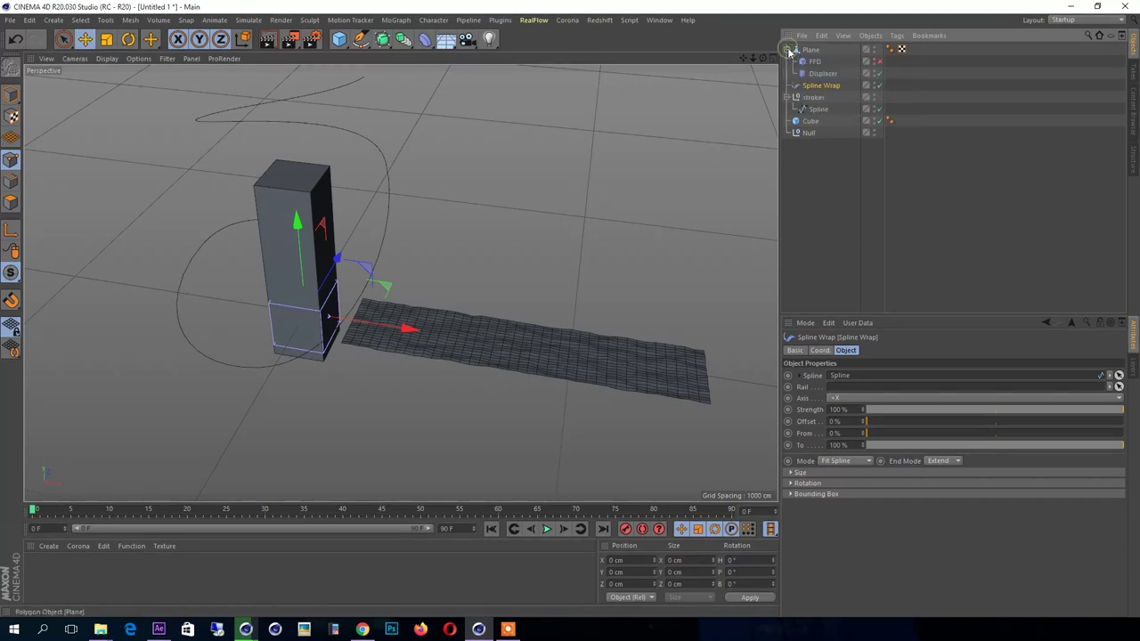
# Group the Plane with its deformers into a new Null.1 using Alt+G
pyautogui.click(841, 156)
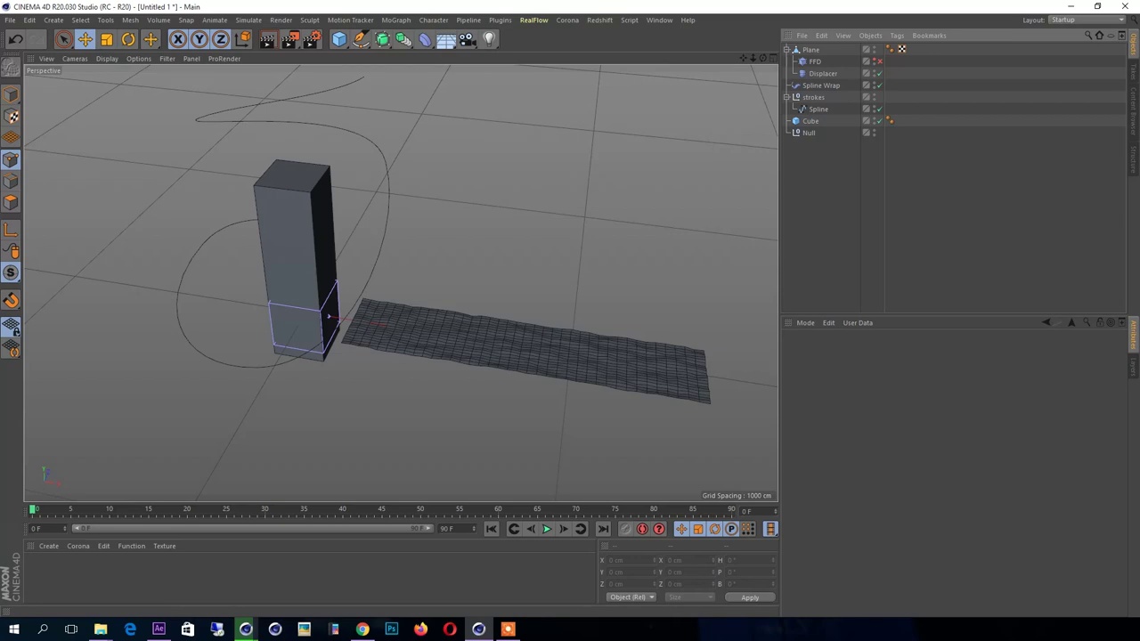
pyautogui.click(811, 50)
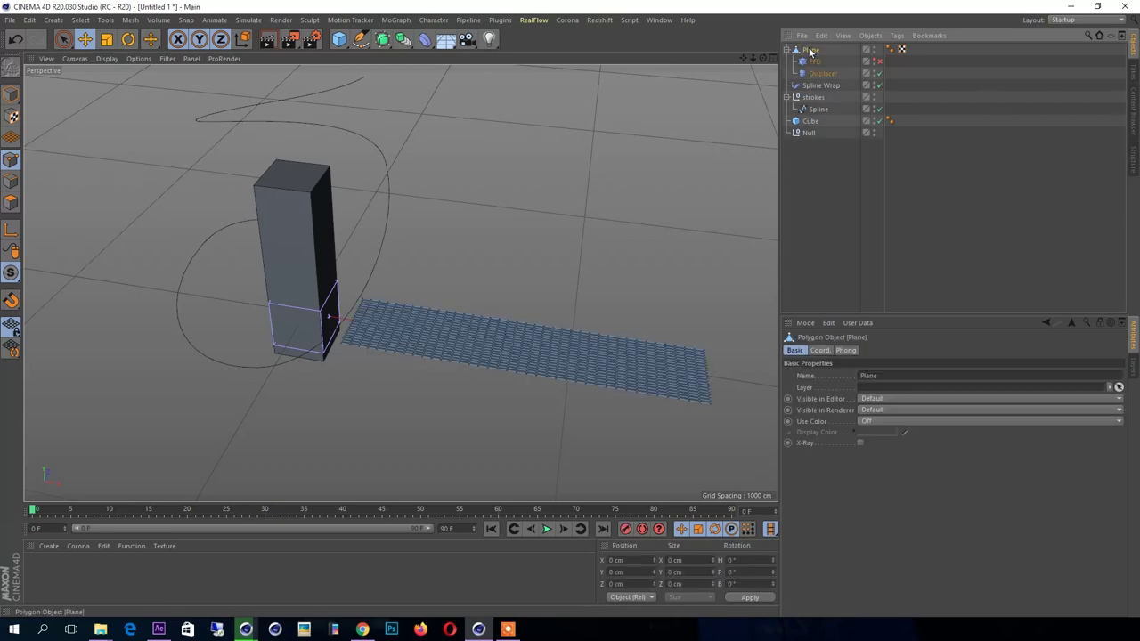
pyautogui.hotkey('alt', 'g')
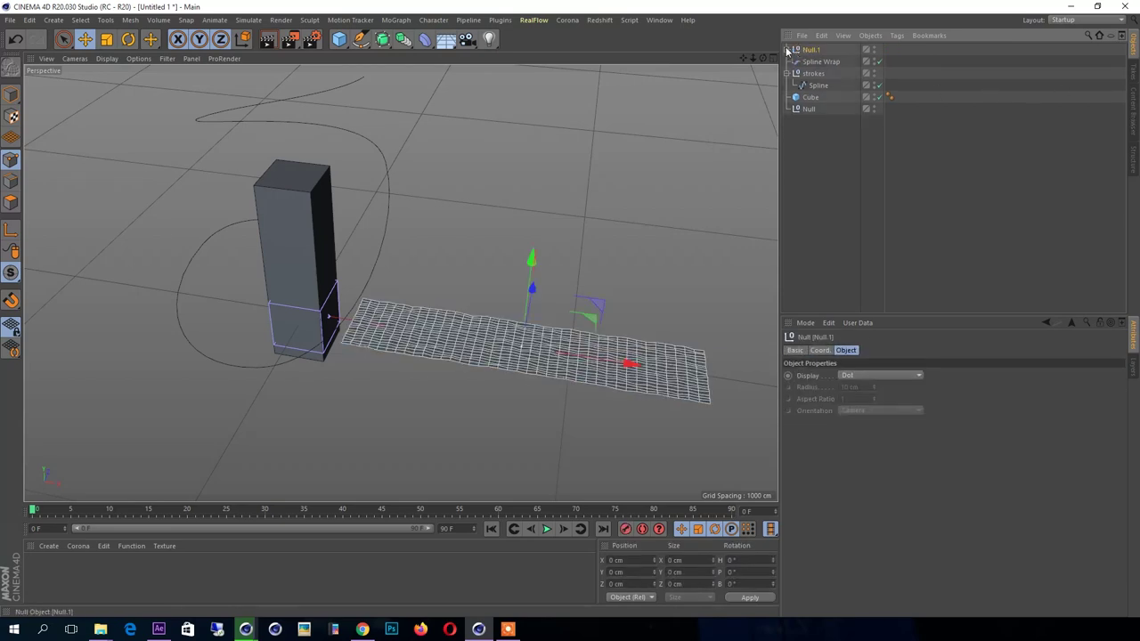
pyautogui.click(786, 49)
pyautogui.click(840, 221)
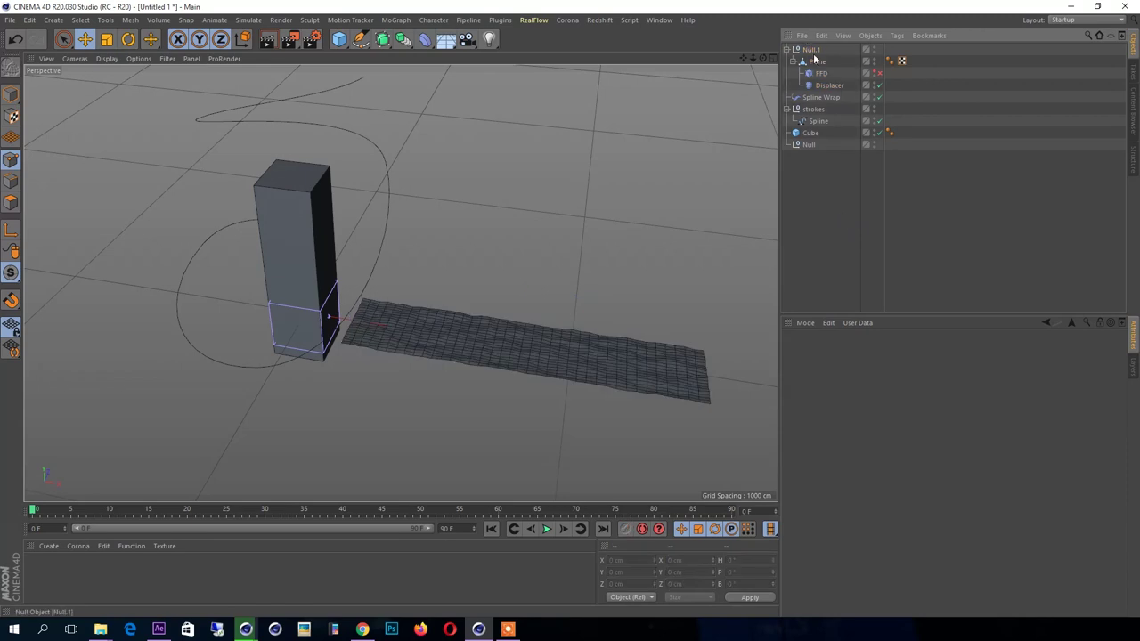
# Move the strokes group to the top of the Object Manager list
pyautogui.moveTo(811, 51); pyautogui.dragTo(812, 46)
pyautogui.click(813, 49)
pyautogui.click(855, 193)
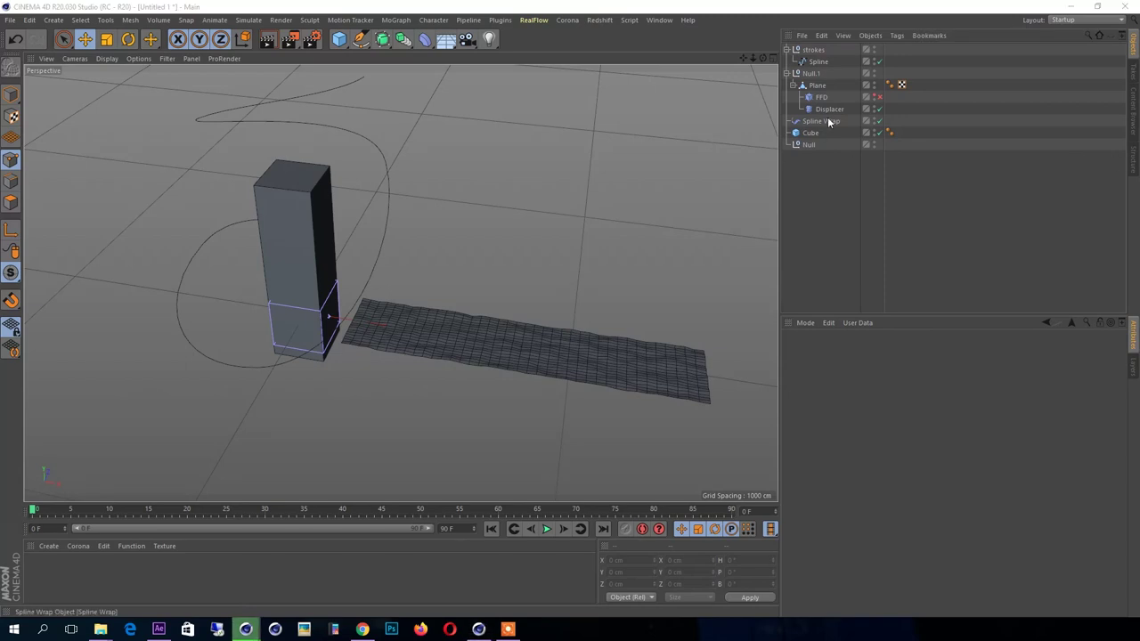
pyautogui.click(804, 75)
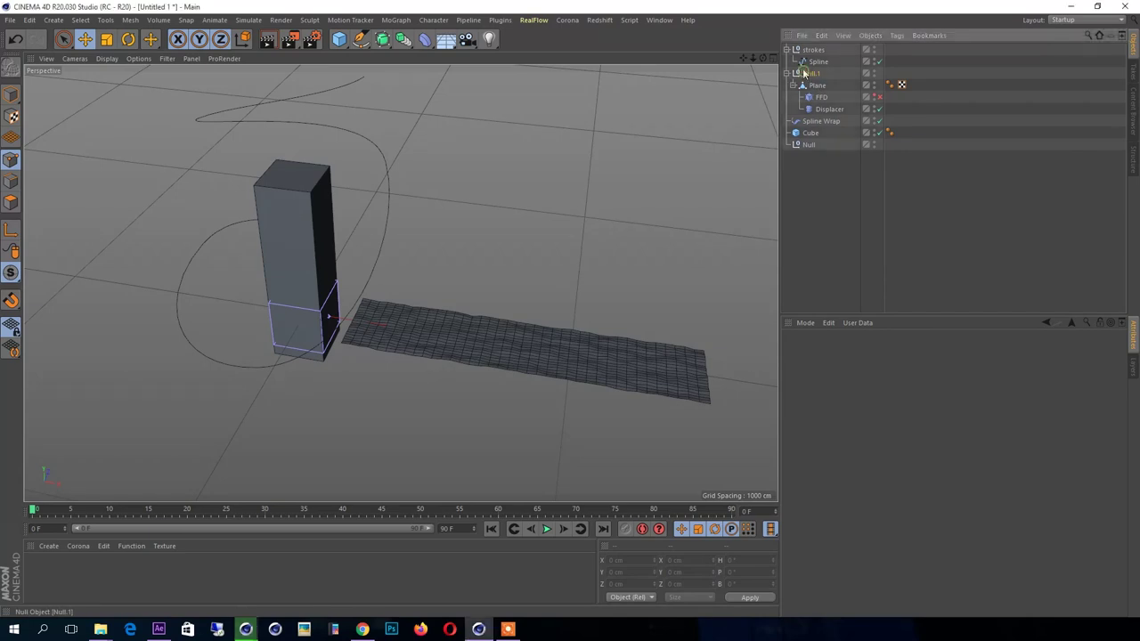
pyautogui.click(808, 75)
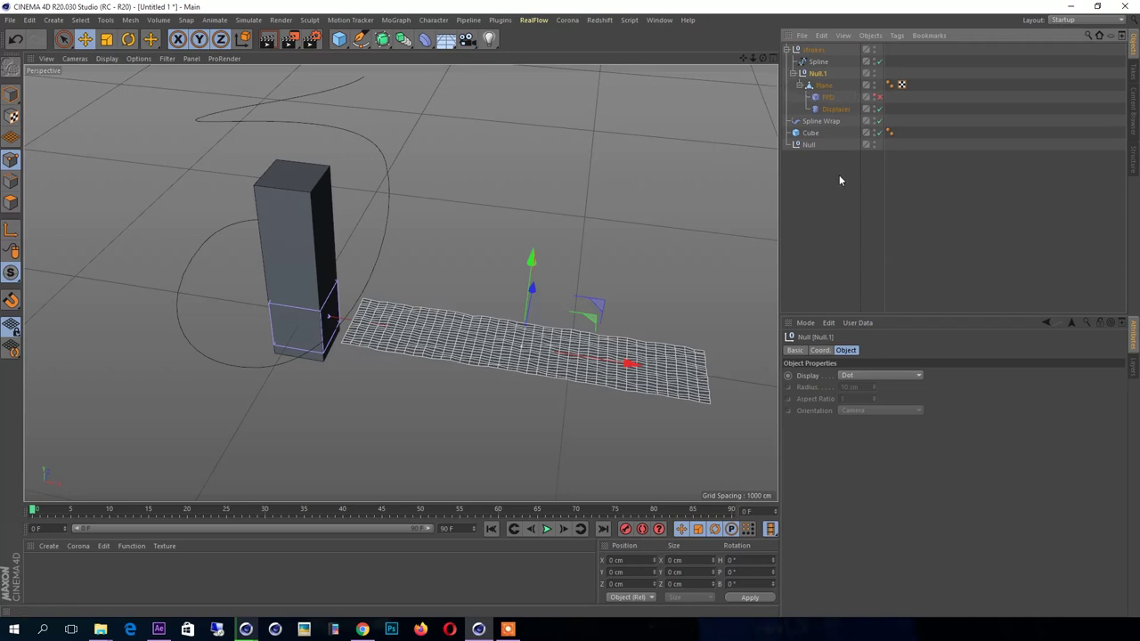
pyautogui.click(839, 175)
pyautogui.click(785, 50)
pyautogui.click(785, 50)
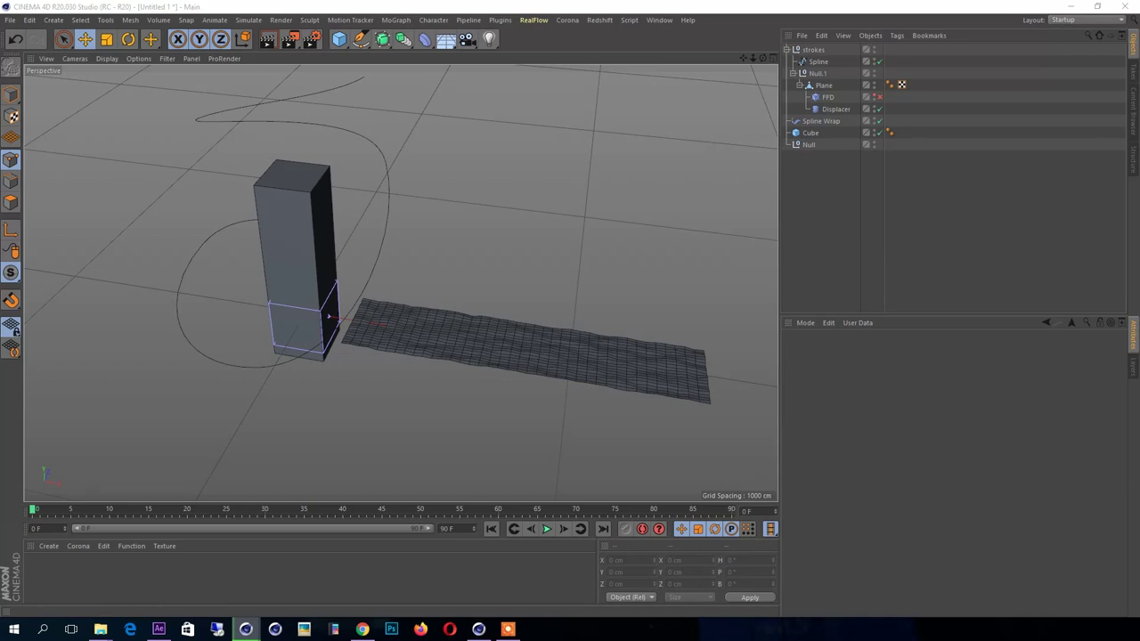
# Select the Spline Wrap and check its Mode dropdown, keeping Fit Spline
pyautogui.click(827, 202)
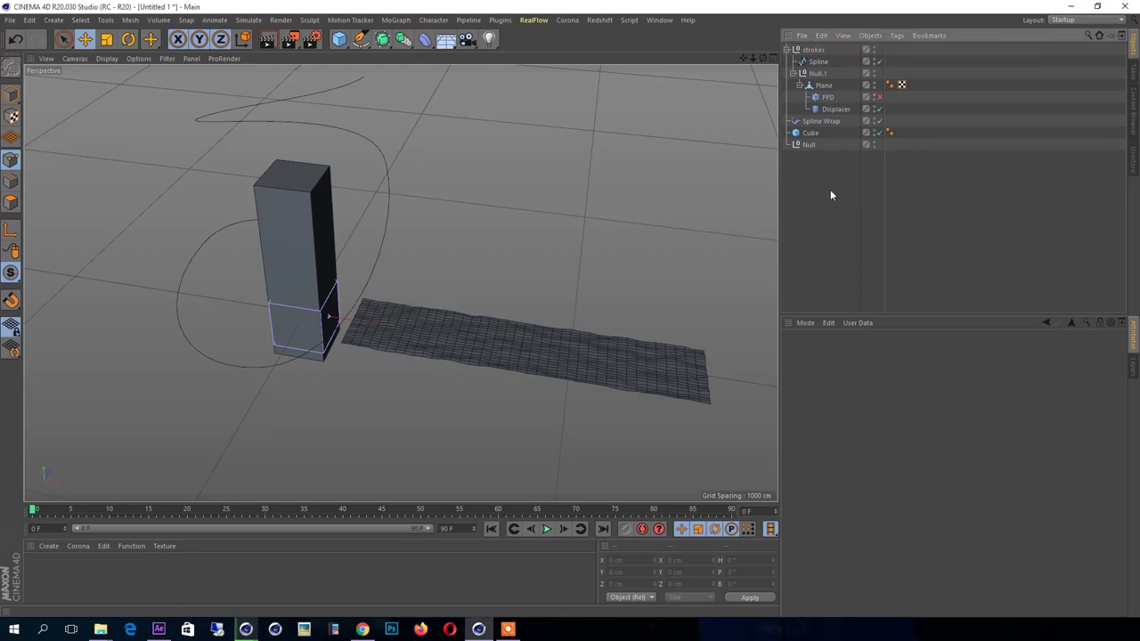
pyautogui.click(822, 120)
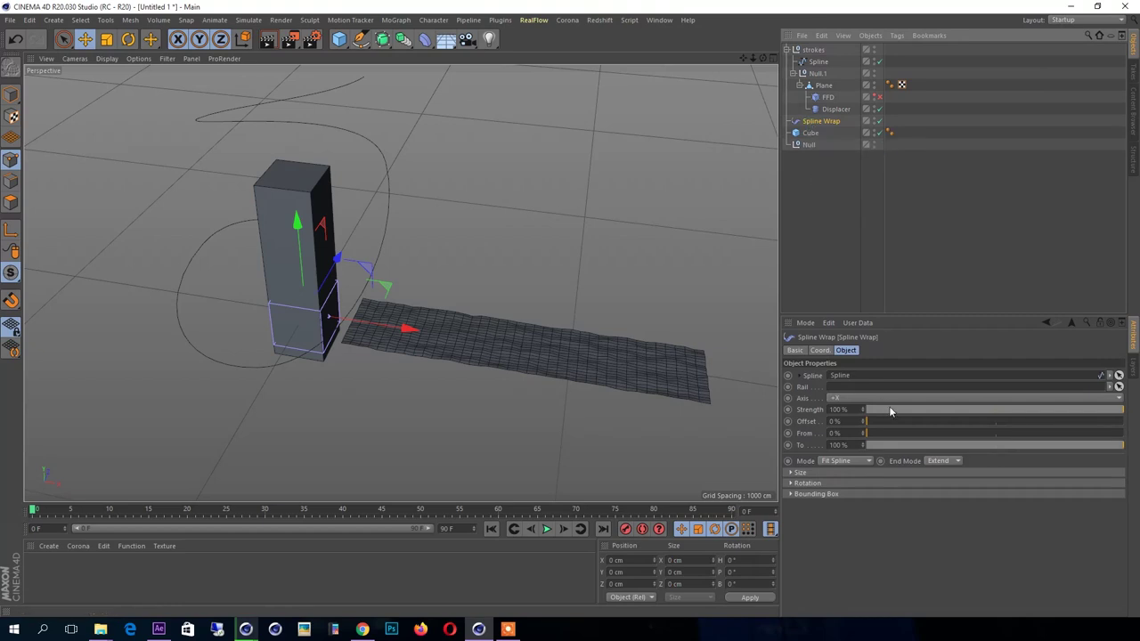
pyautogui.click(845, 461)
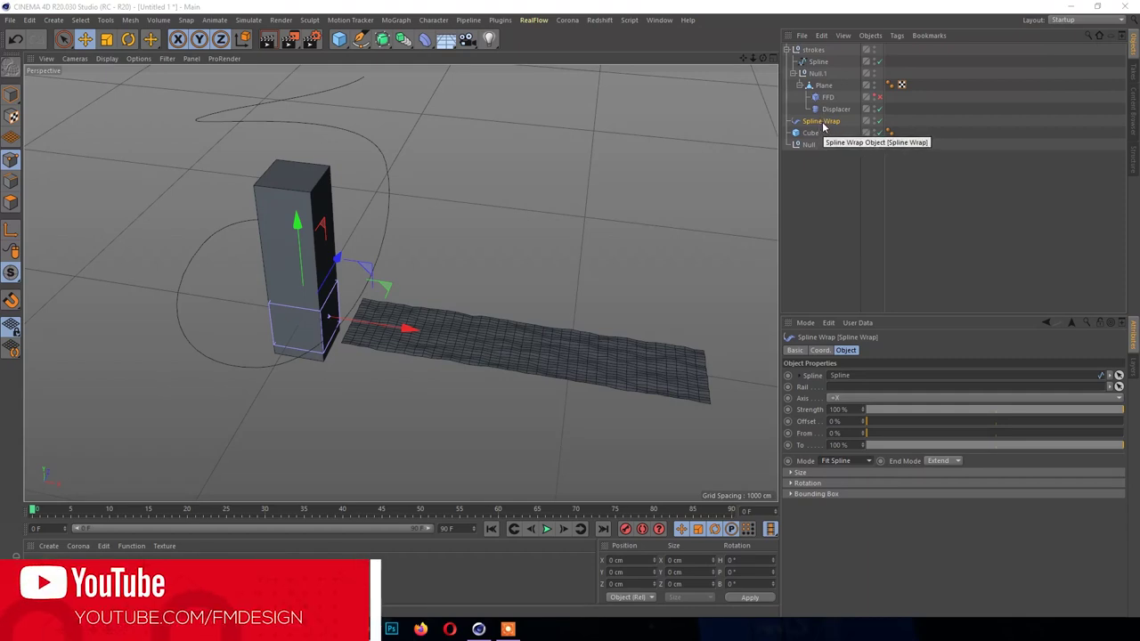
# Drag the Spline Wrap into Null.1 and scrub its Offset to preview, returning it to 0%
pyautogui.click(793, 73)
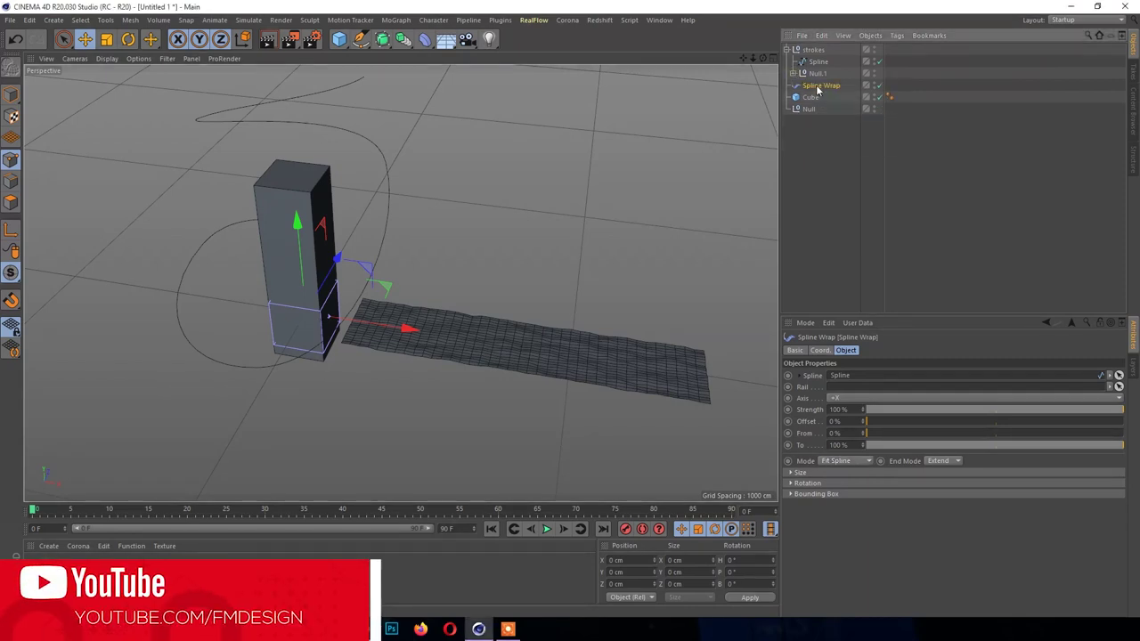
pyautogui.moveTo(817, 85); pyautogui.dragTo(816, 75)
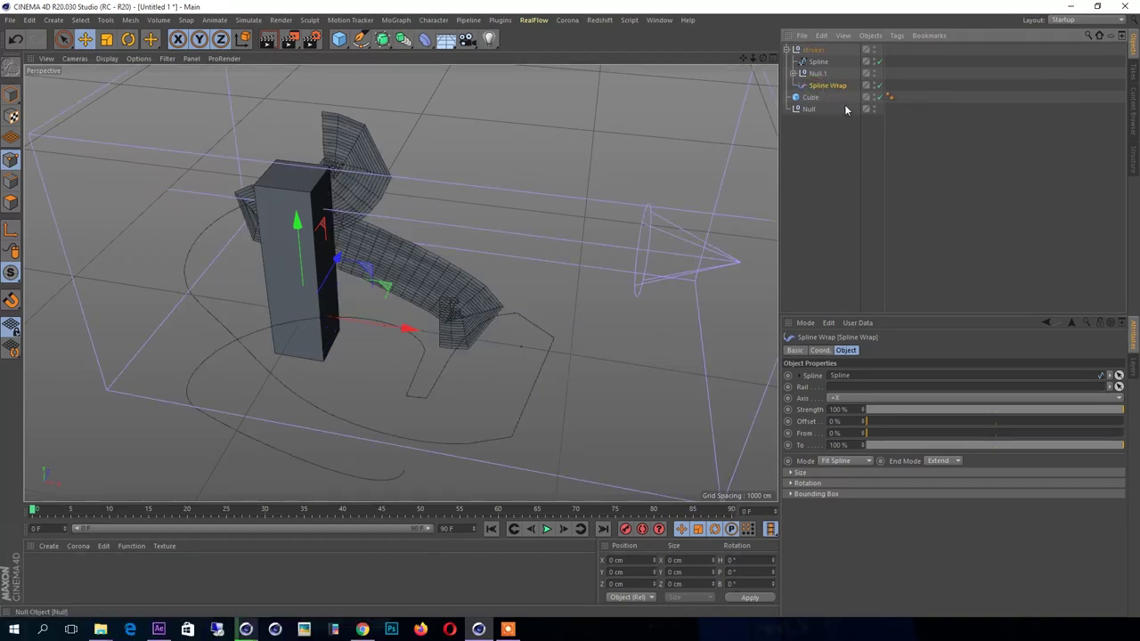
pyautogui.moveTo(909, 422); pyautogui.dragTo(846, 432)
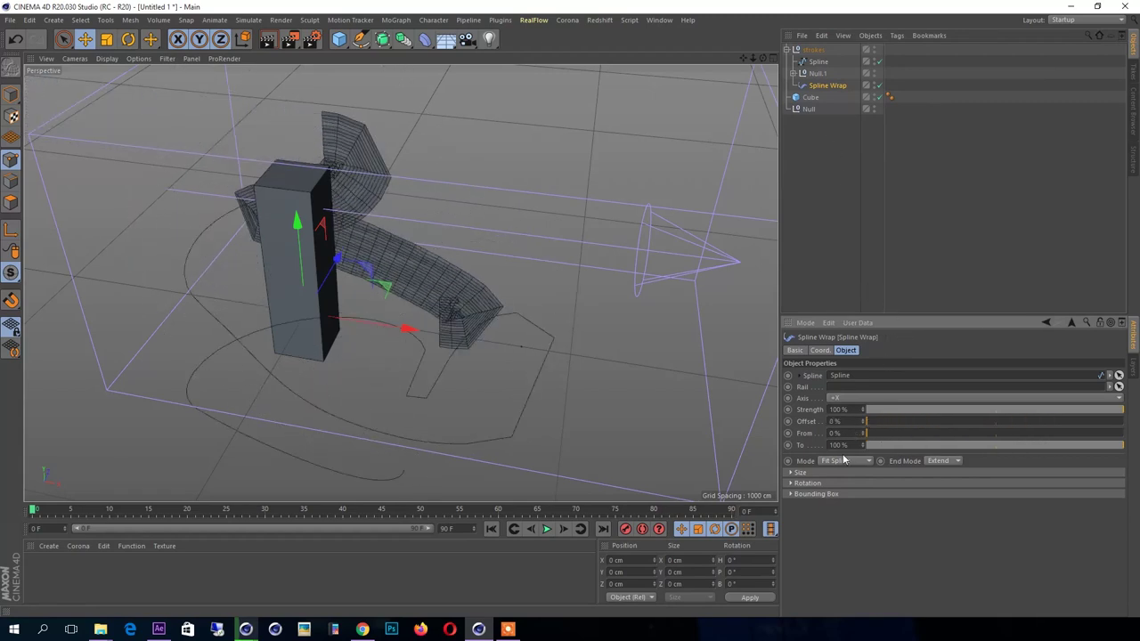
pyautogui.click(819, 62)
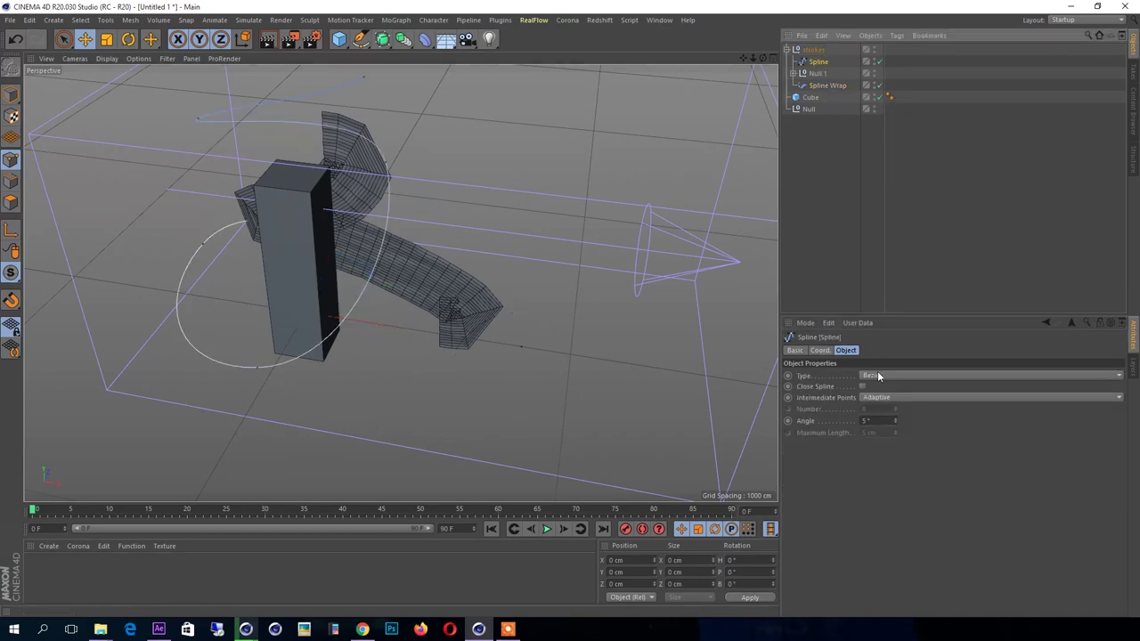
# Change the path spline's type to B-Spline, then expand Null.1 and select the Plane
pyautogui.click(880, 375)
pyautogui.click(882, 420)
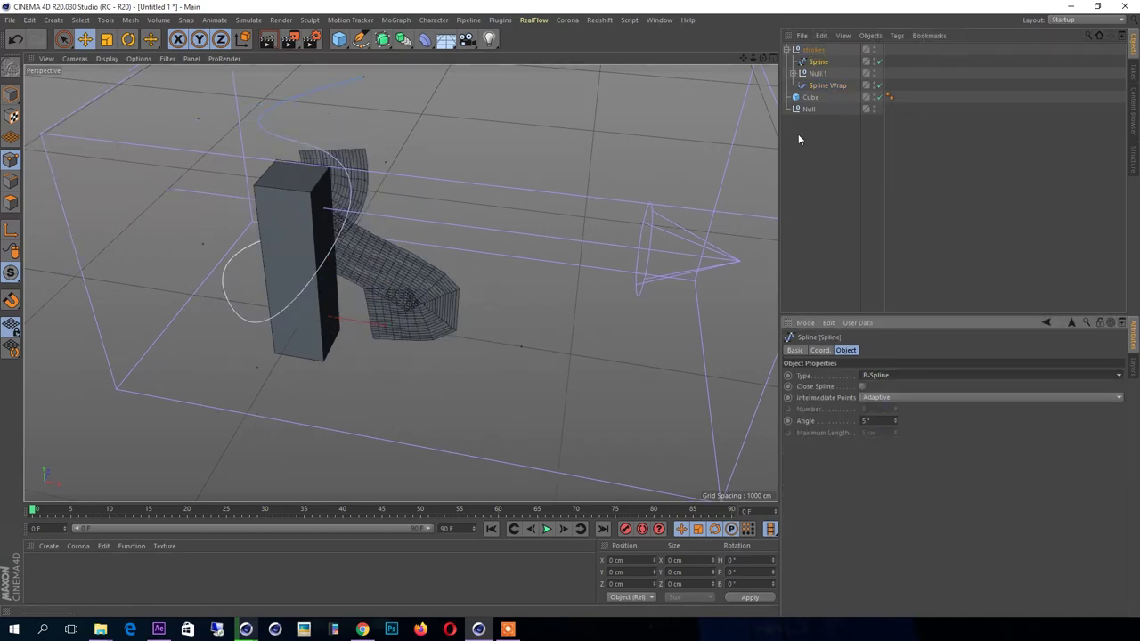
pyautogui.click(821, 85)
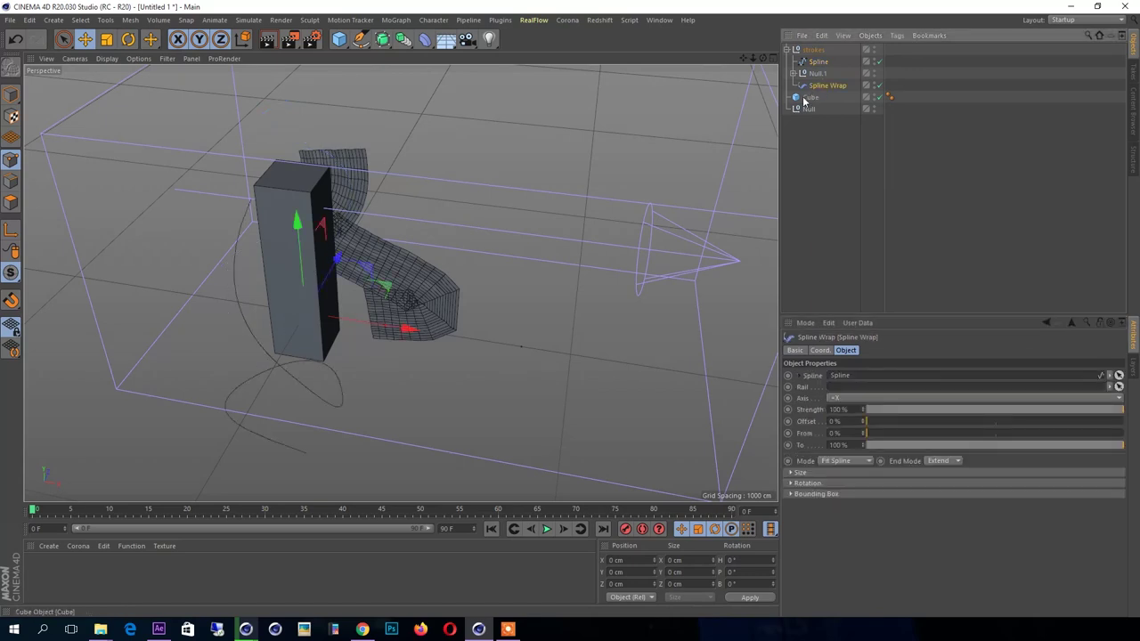
pyautogui.click(792, 73)
pyautogui.click(824, 85)
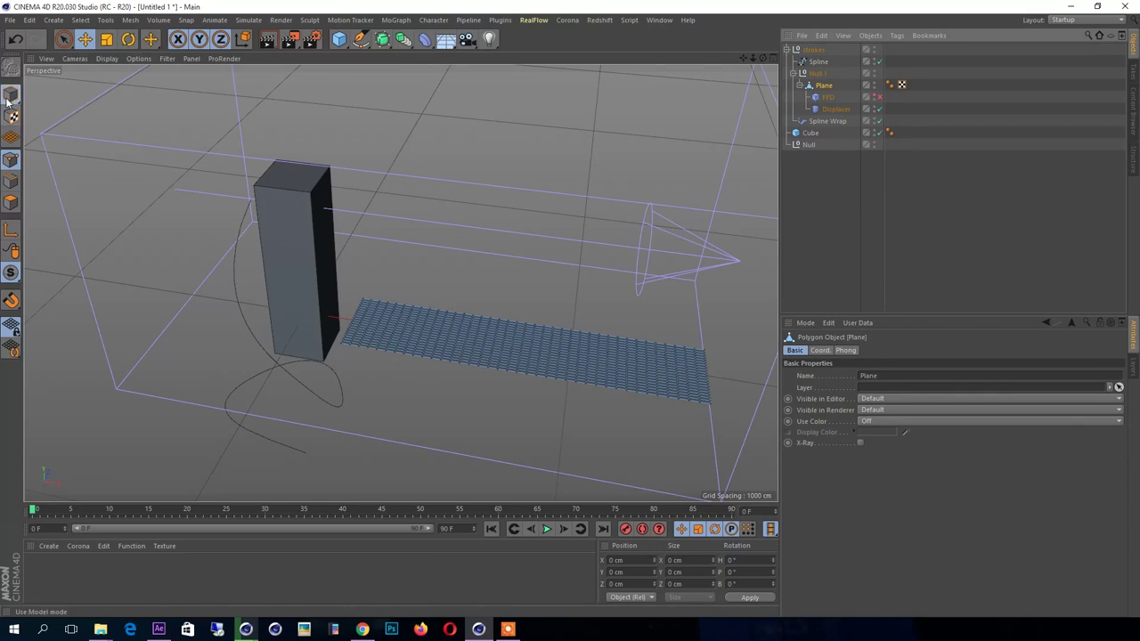
pyautogui.click(11, 95)
# Scrub the Spline Wrap Offset, then drag the Plane's Y scale to -1.34 in the Coord. tab
pyautogui.click(833, 121)
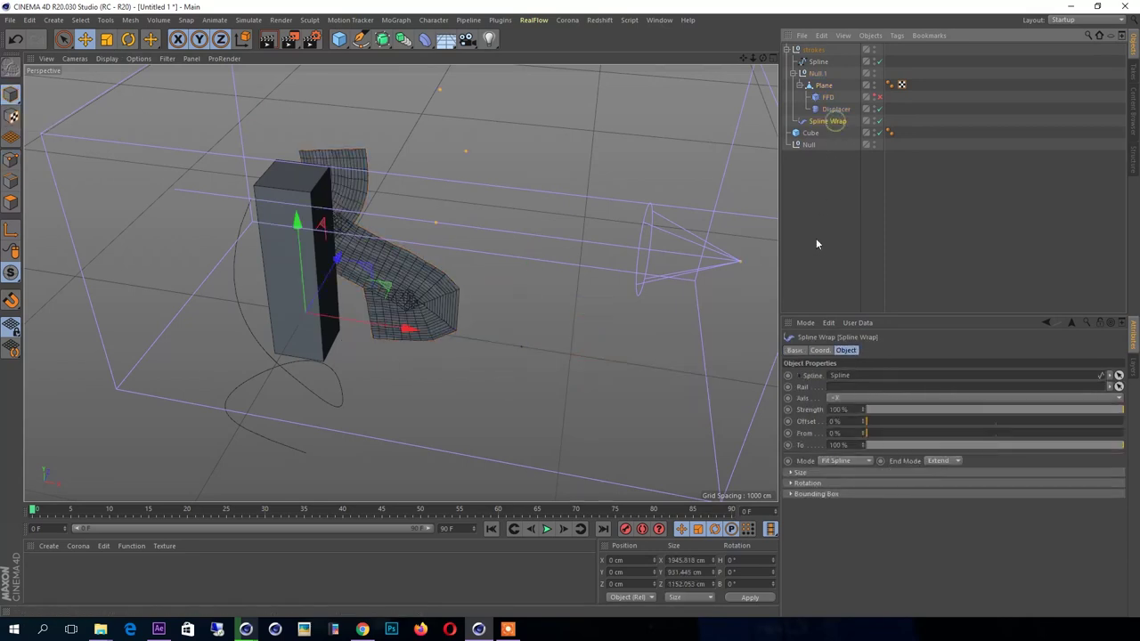
pyautogui.moveTo(887, 422)
pyautogui.mouseDown()
pyautogui.moveTo(928, 422)
pyautogui.moveTo(840, 417)
pyautogui.mouseUp()
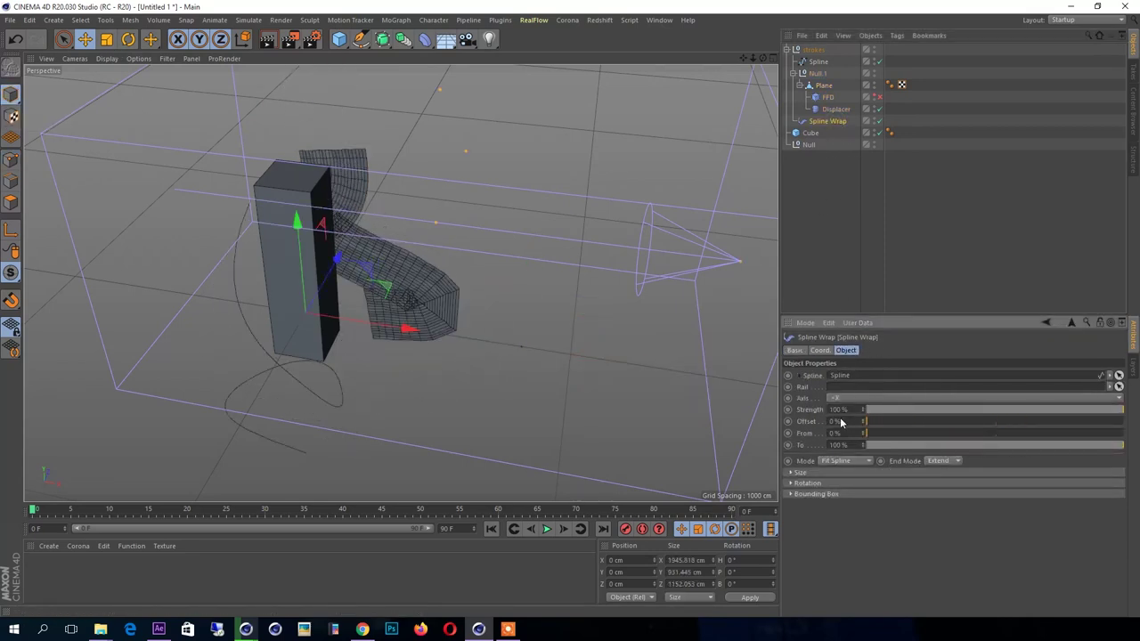
pyautogui.click(823, 86)
pyautogui.click(819, 350)
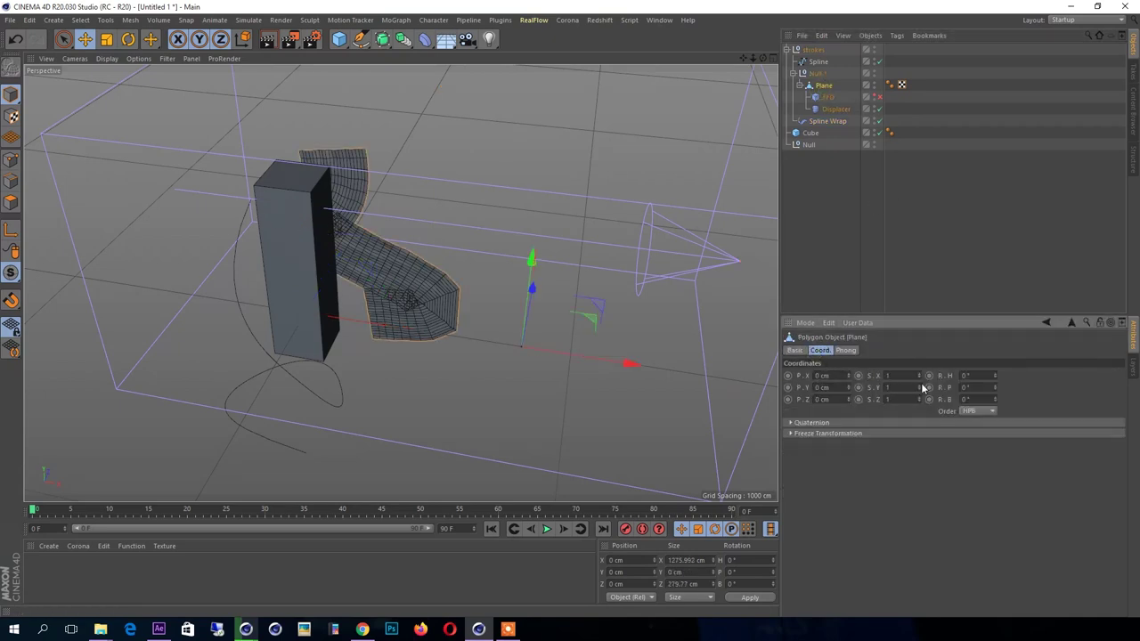
pyautogui.write('0.01')
pyautogui.moveTo(919, 388); pyautogui.dragTo(918, 364)
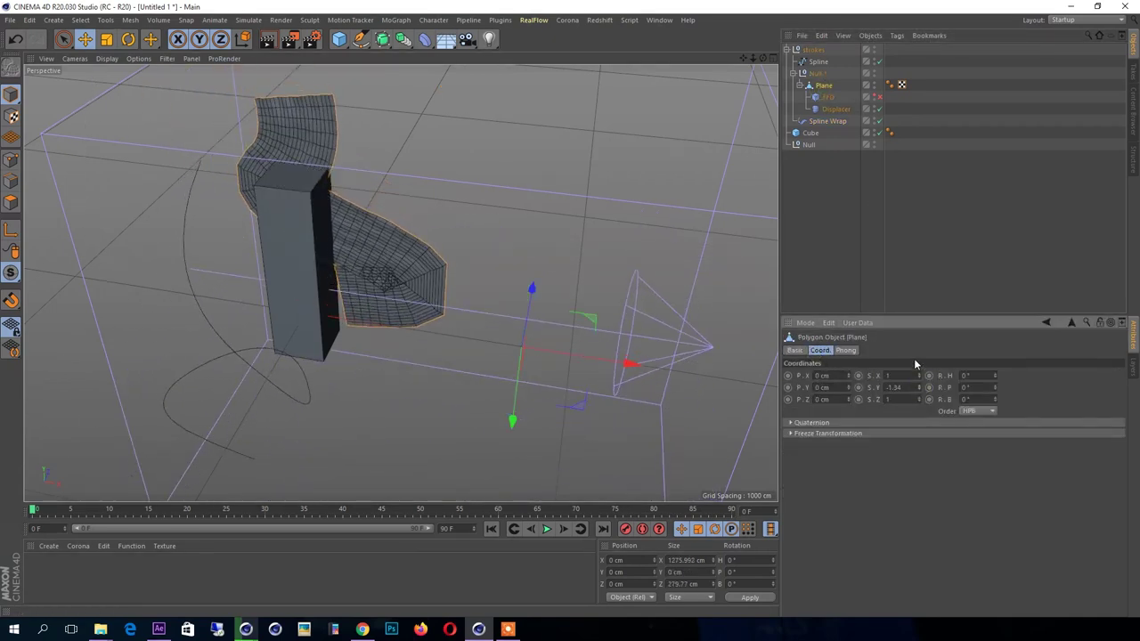
# Narrow the Plane to Z scale 0.4, then nest it inside a new Subdivision Surface
pyautogui.moveTo(918, 375); pyautogui.dragTo(918, 348)
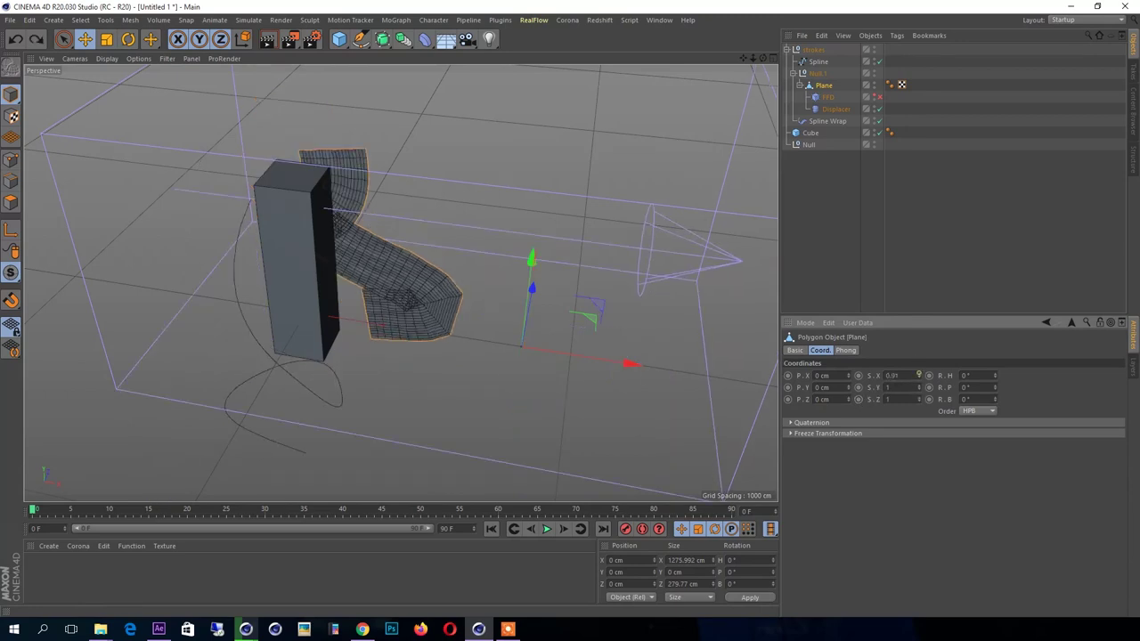
pyautogui.hotkey('ctrl', 'z')
pyautogui.moveTo(919, 400)
pyautogui.mouseDown()
pyautogui.moveTo(919, 423)
pyautogui.moveTo(900, 375)
pyautogui.mouseUp()
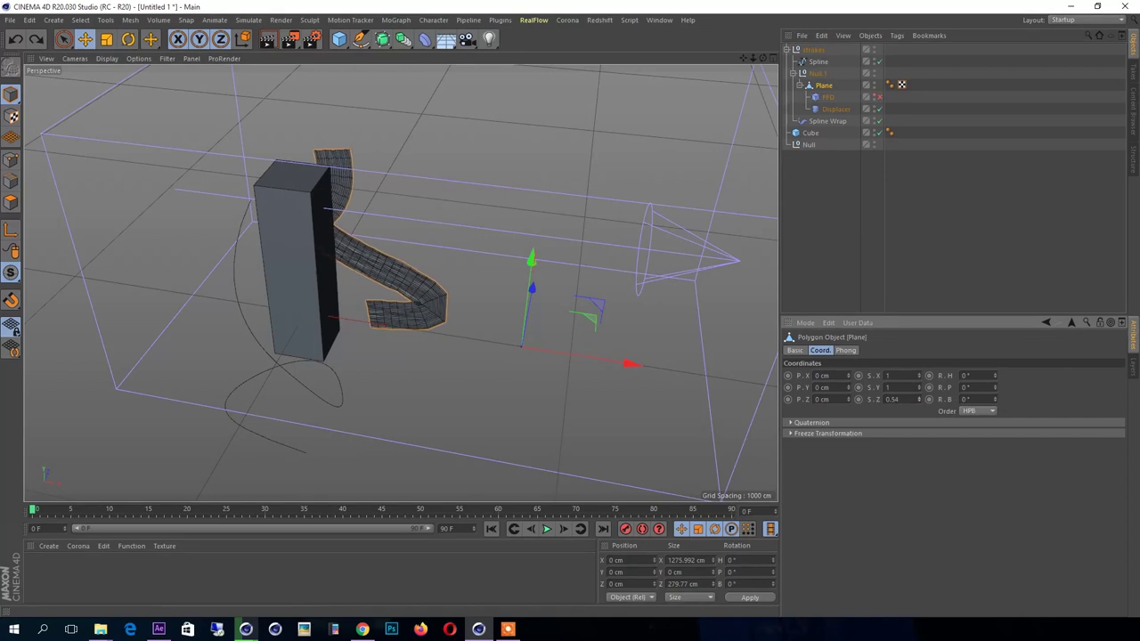
pyautogui.rightClick(839, 224)
pyautogui.press('Escape')
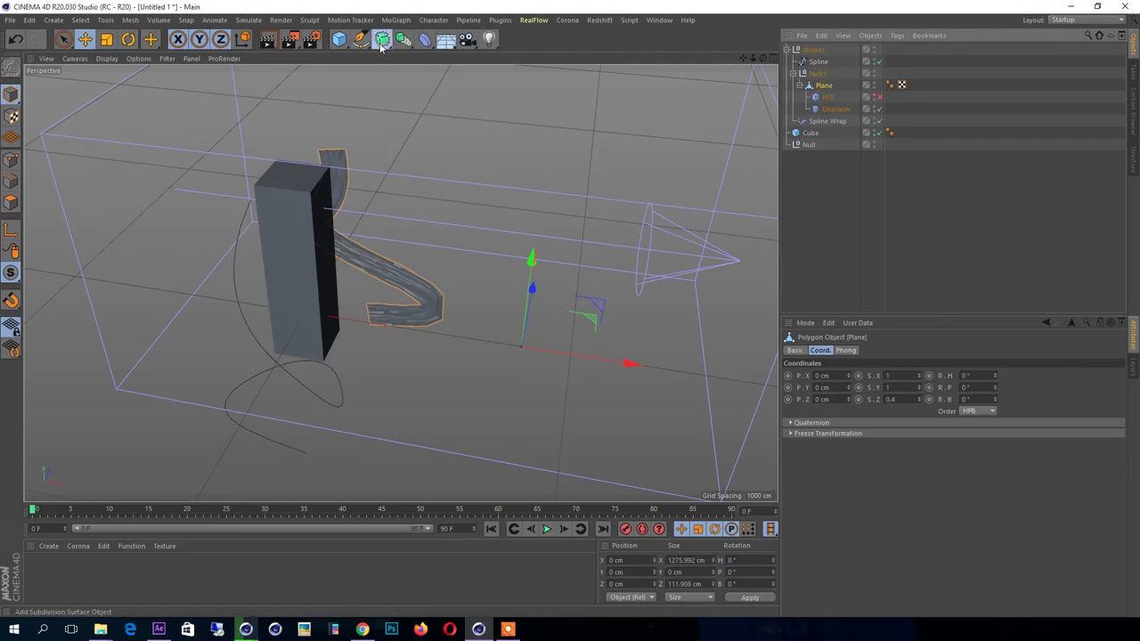
pyautogui.keyDown('alt'); pyautogui.moveTo(382, 40); pyautogui.dragTo(401, 53); pyautogui.keyUp('alt')
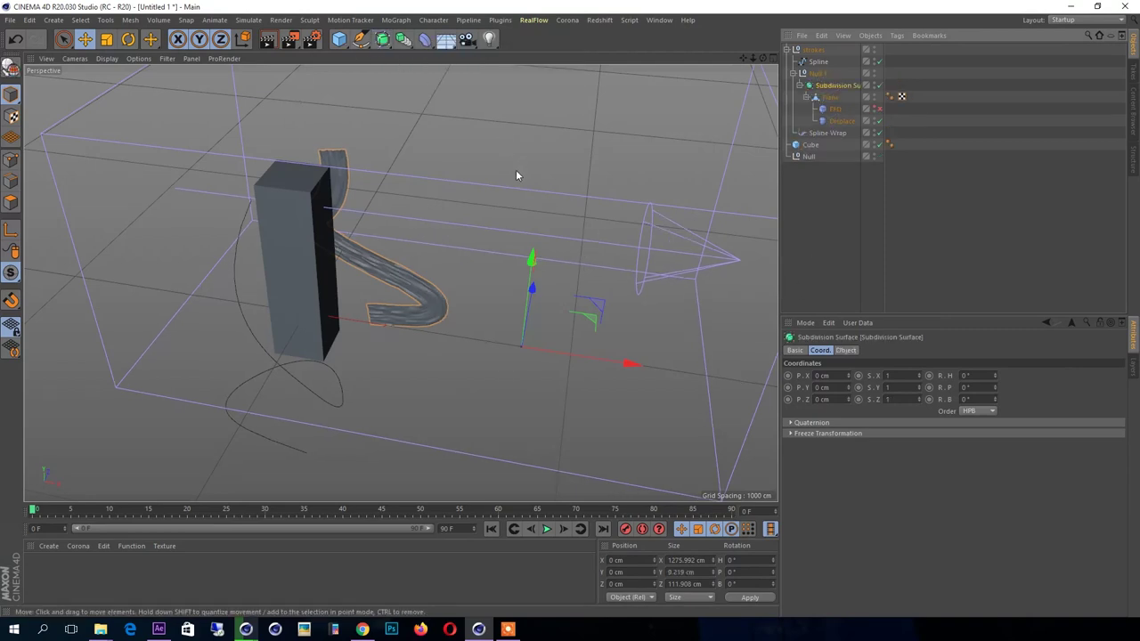
# Scrub the Spline Wrap Offset to preview the ribbon sliding along the path and back
pyautogui.click(828, 133)
pyautogui.click(848, 351)
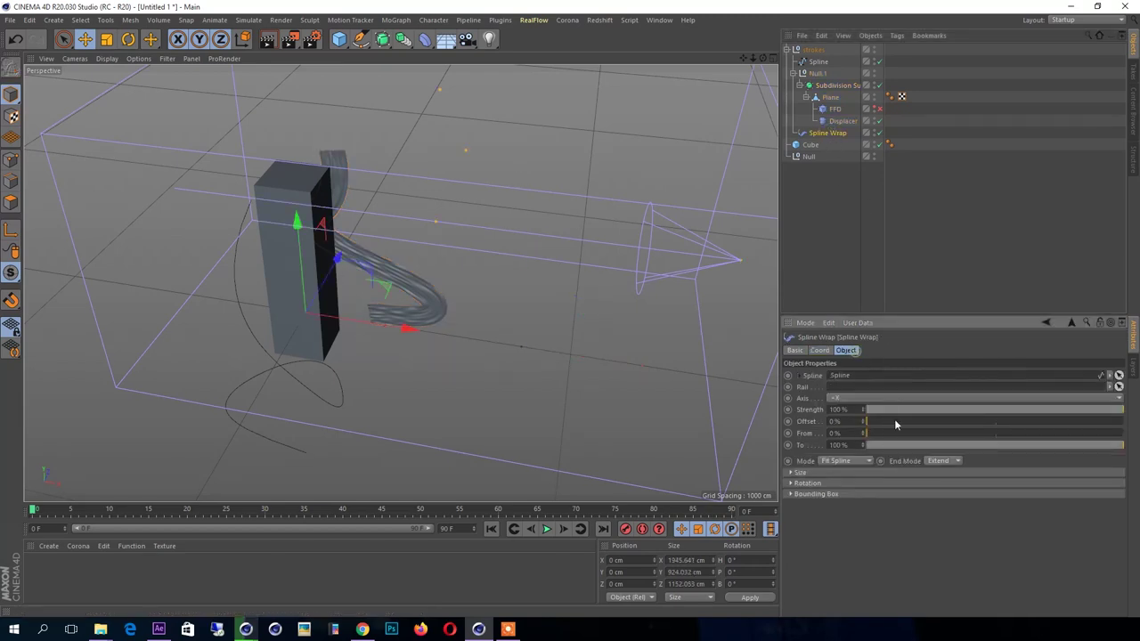
pyautogui.moveTo(884, 424); pyautogui.dragTo(833, 470)
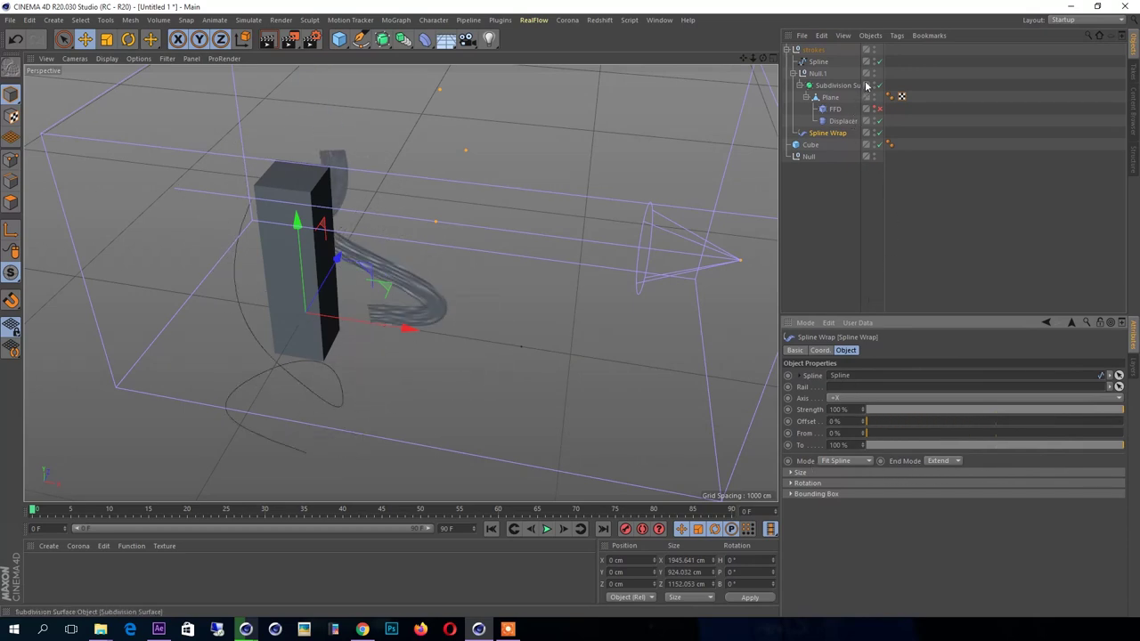
pyautogui.click(856, 280)
pyautogui.moveTo(513, 389)
pyautogui.keyDown('alt'); pyautogui.mouseDown()
pyautogui.moveTo(281, 213)
pyautogui.moveTo(301, 219)
pyautogui.mouseUp(); pyautogui.keyUp('alt')
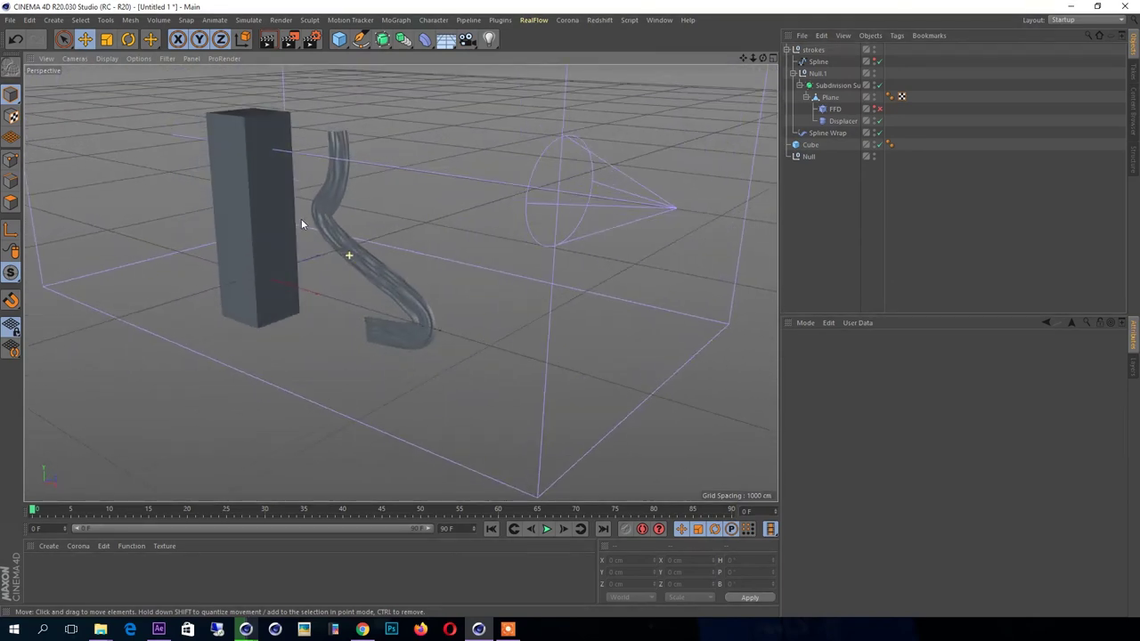
# Try -X and +Y wrap axes, return the axis to -X, and pull the Spline out of the strokes group
pyautogui.click(817, 62)
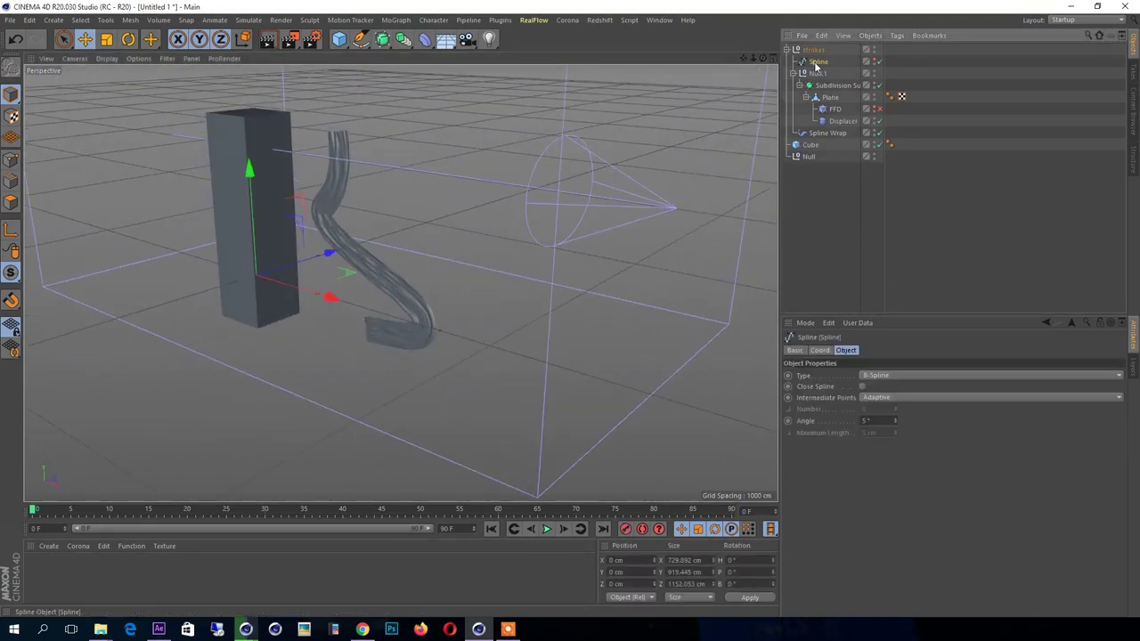
pyautogui.click(827, 132)
pyautogui.click(861, 398)
pyautogui.click(845, 429)
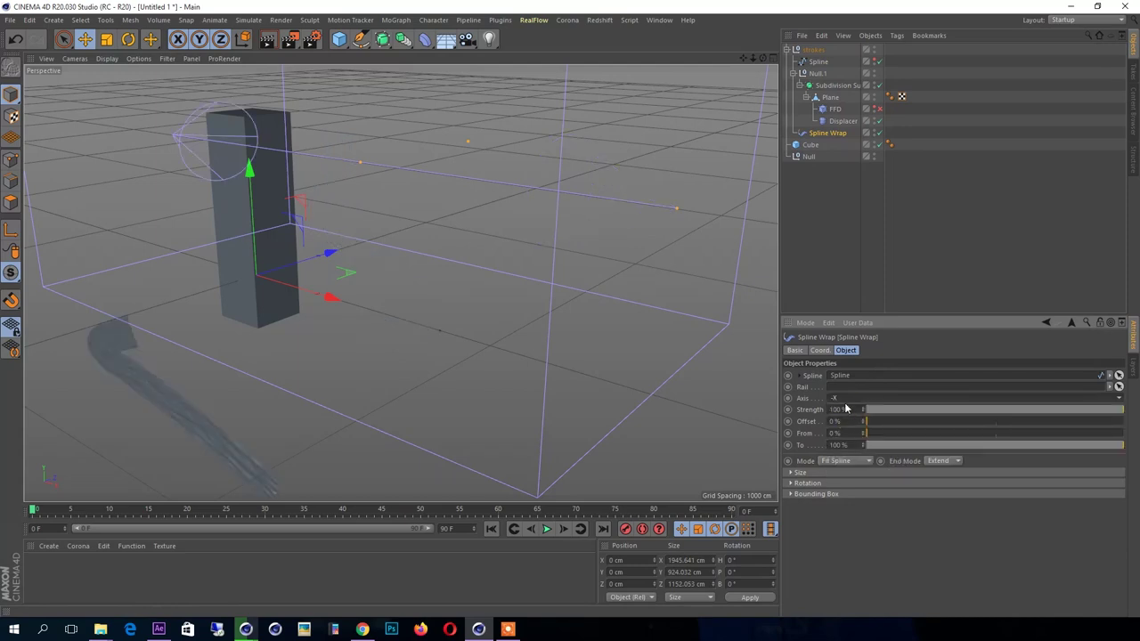
pyautogui.click(847, 399)
pyautogui.click(845, 433)
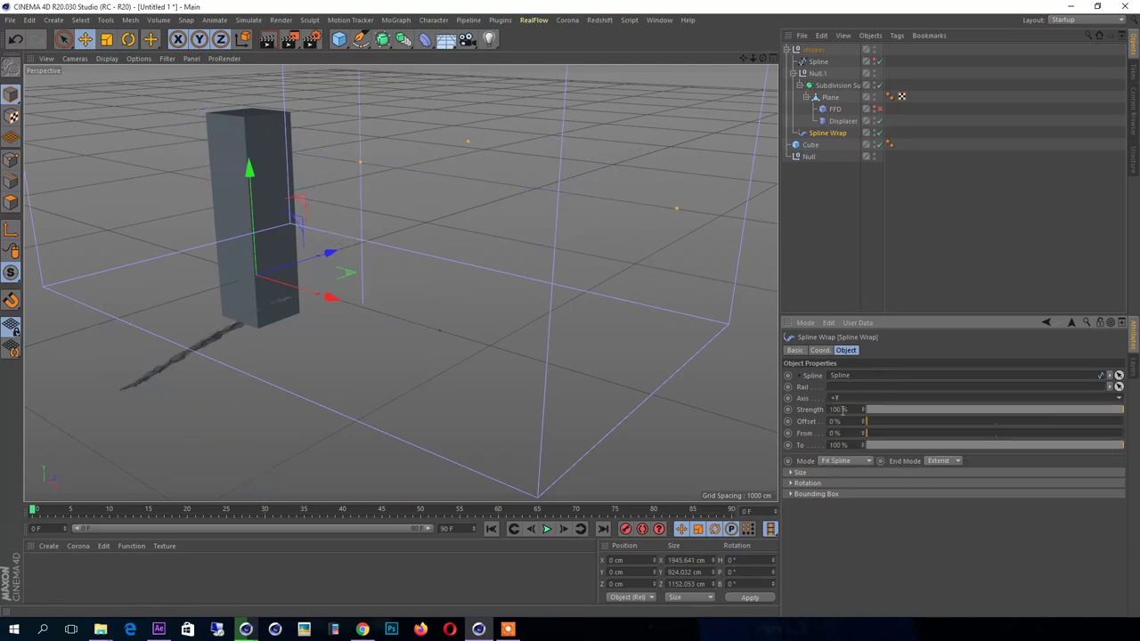
pyautogui.click(841, 399)
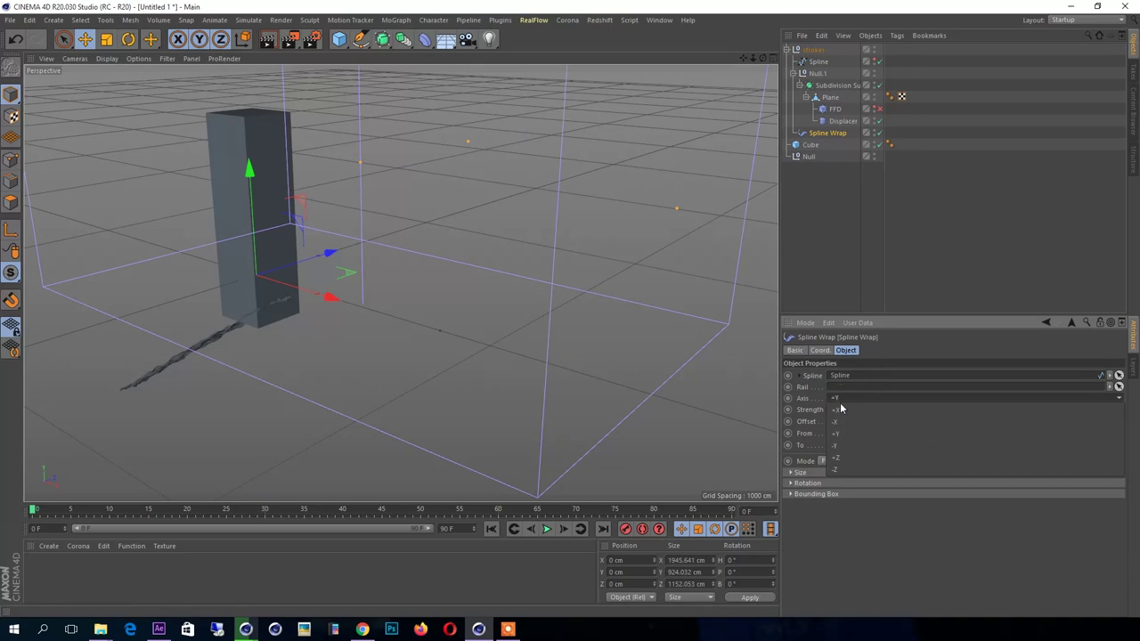
pyautogui.click(846, 408)
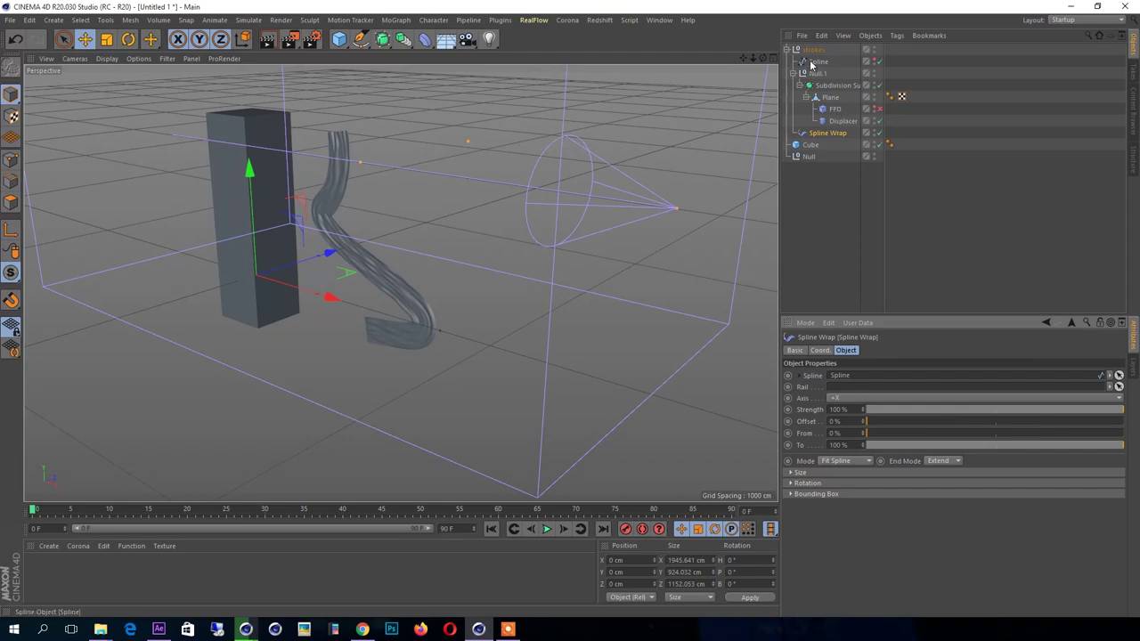
pyautogui.moveTo(816, 61); pyautogui.dragTo(810, 49)
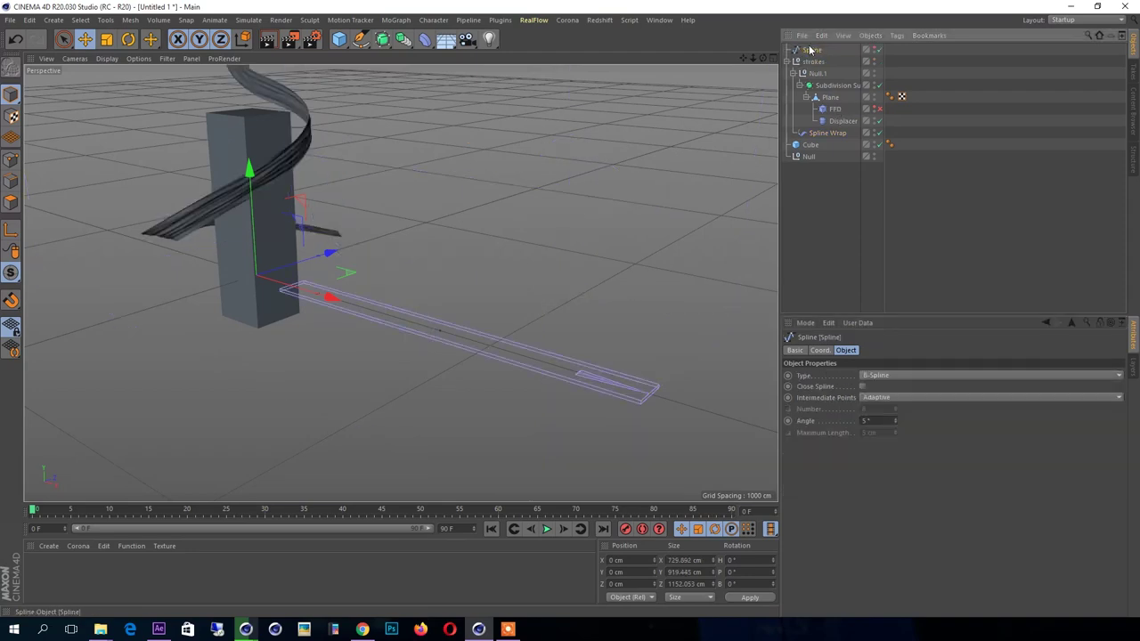
# Set the Spline Wrap Offset to -10% so the ribbon shifts slightly back along the spiral
pyautogui.moveTo(386, 207)
pyautogui.keyDown('alt'); pyautogui.mouseDown()
pyautogui.moveTo(404, 173)
pyautogui.moveTo(432, 158)
pyautogui.moveTo(392, 153)
pyautogui.mouseUp(); pyautogui.keyUp('alt')
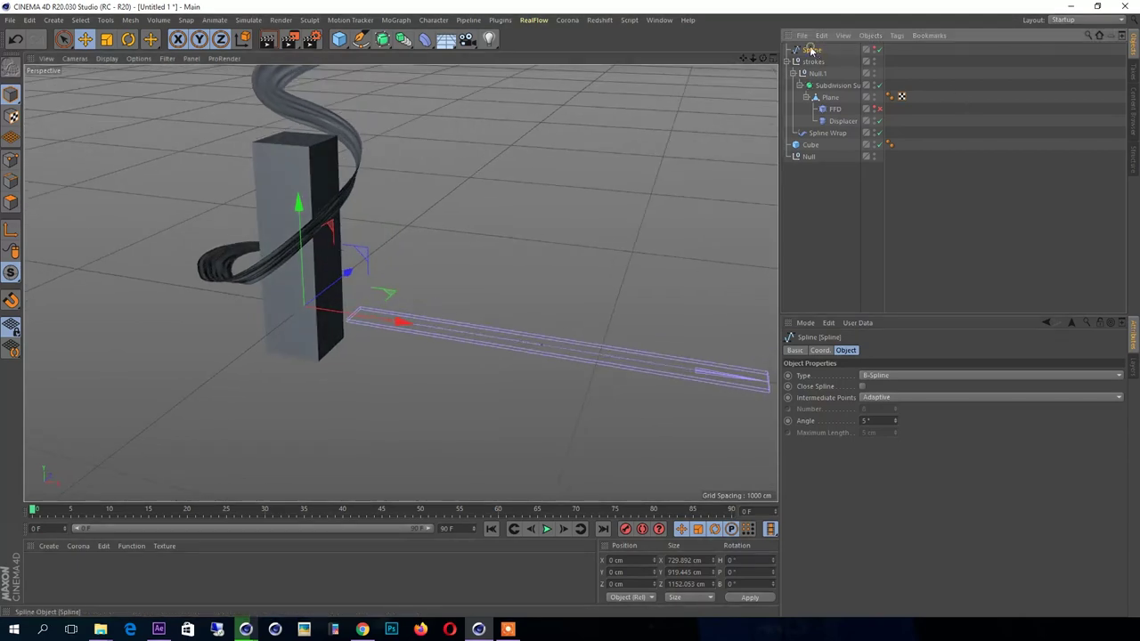
pyautogui.click(826, 134)
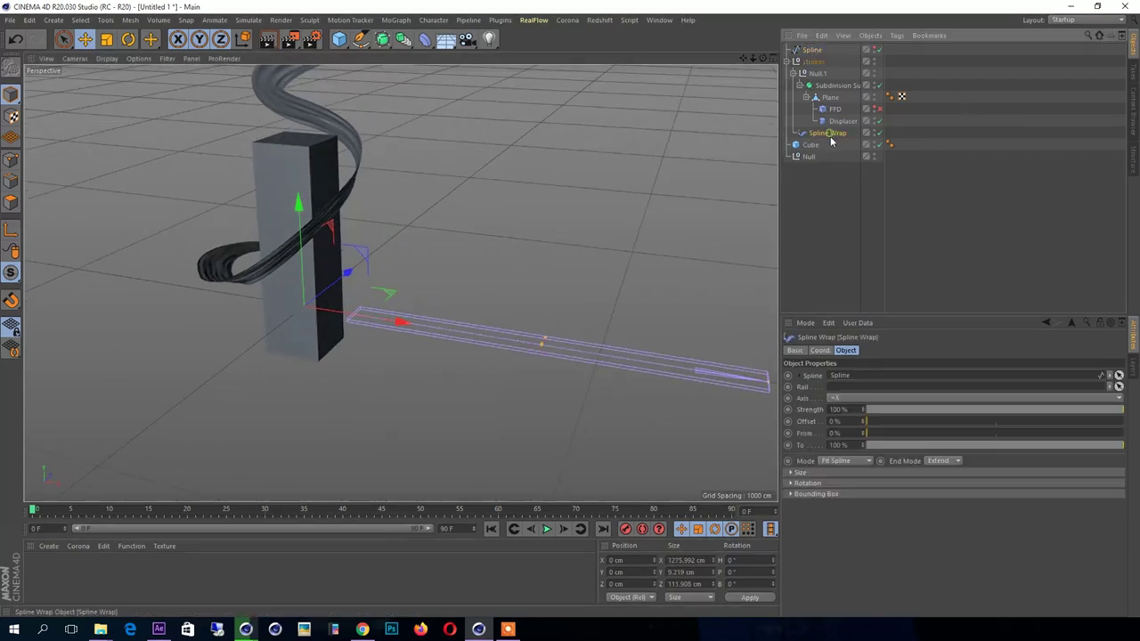
pyautogui.moveTo(884, 424); pyautogui.dragTo(866, 424)
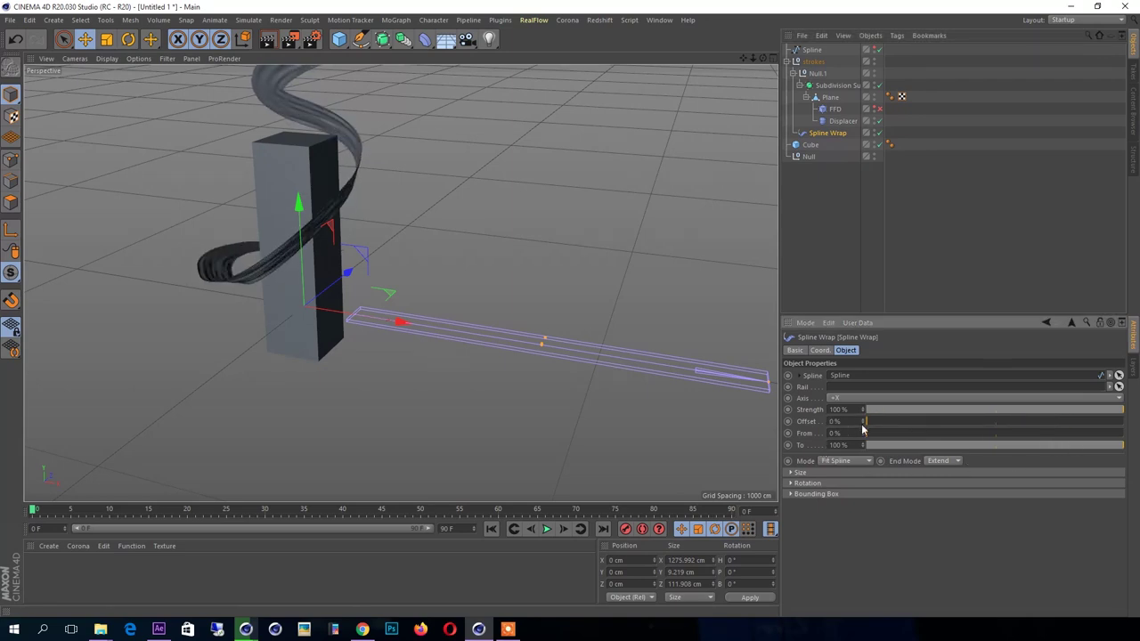
pyautogui.moveTo(862, 425); pyautogui.dragTo(863, 425)
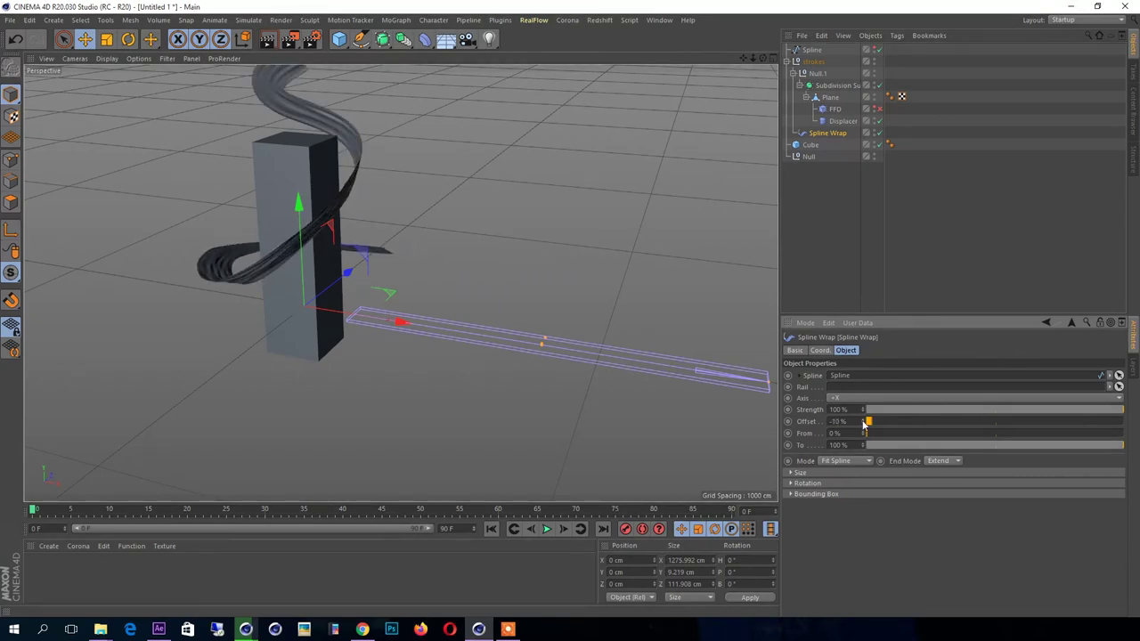
pyautogui.click(842, 120)
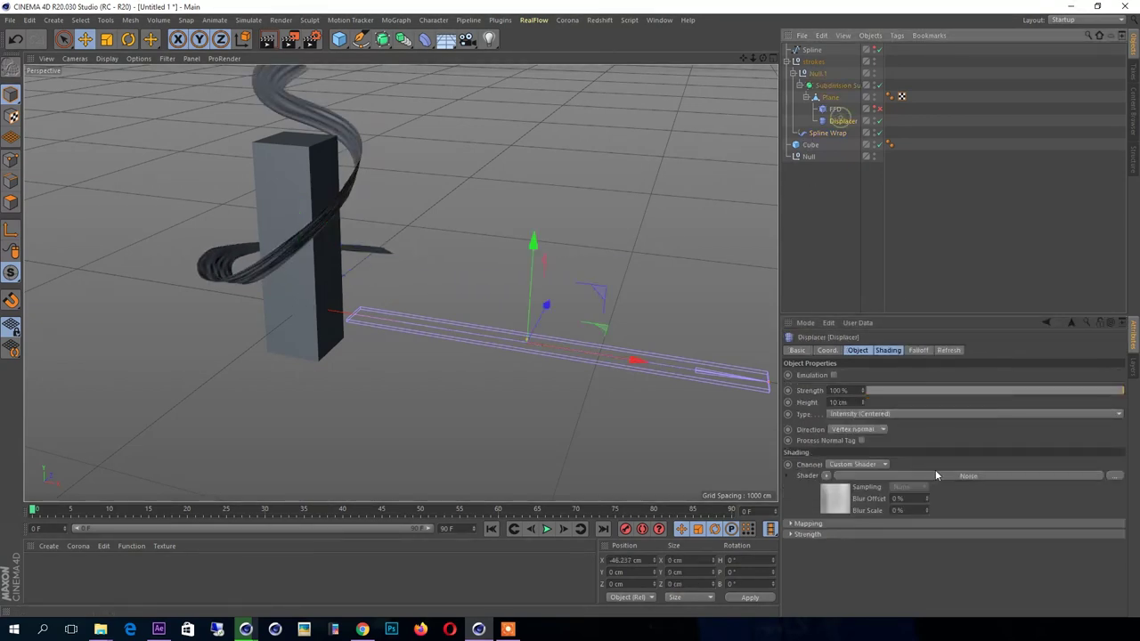
# Set the Displacer's noise seed to 808 and its relative scale to 269/359/319%
pyautogui.click(883, 475)
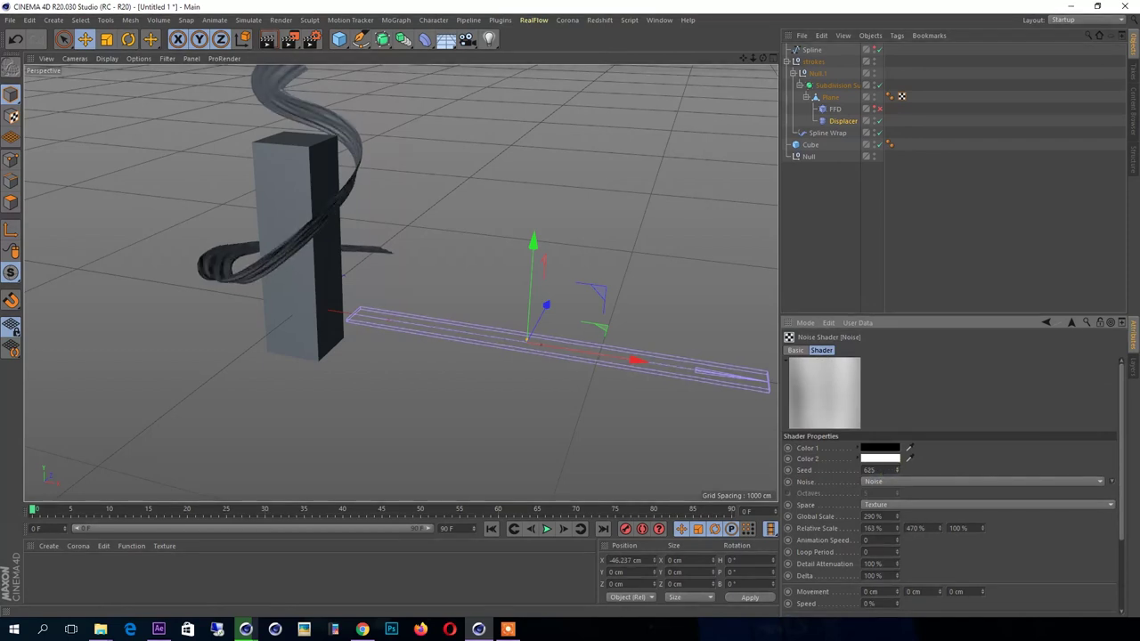
pyautogui.moveTo(897, 472); pyautogui.dragTo(895, 469)
pyautogui.moveTo(899, 532); pyautogui.dragTo(897, 526)
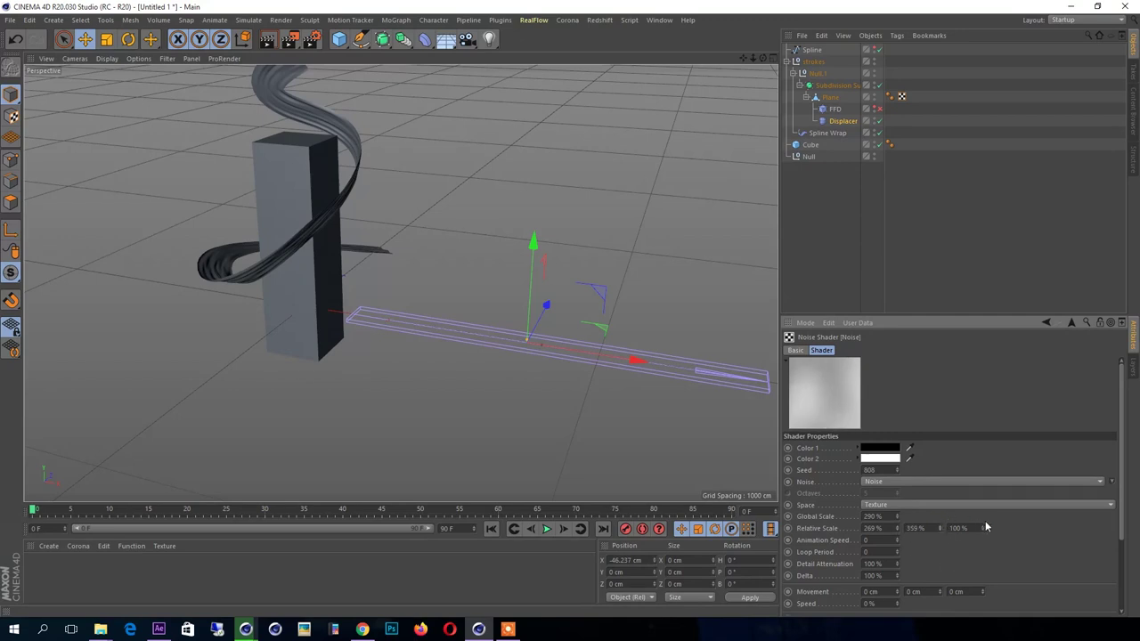
pyautogui.moveTo(981, 528); pyautogui.dragTo(982, 534)
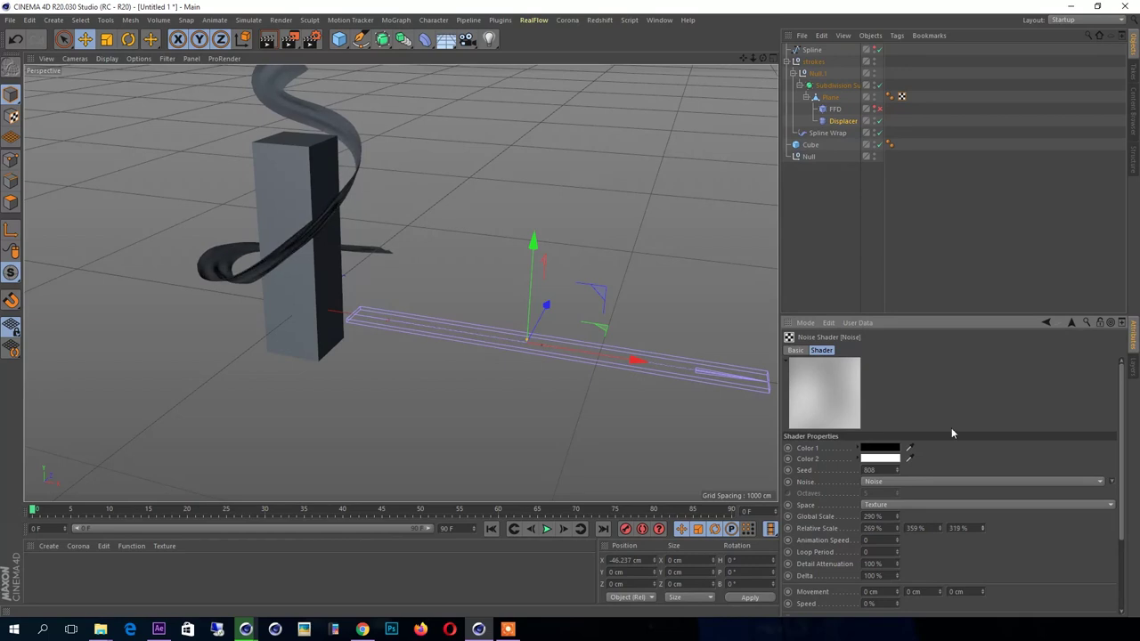
# Zoom out to a low view of the whole ribbon and column, then select the Spline Wrap deformer
pyautogui.click(872, 241)
pyautogui.moveTo(661, 277)
pyautogui.keyDown('alt'); pyautogui.mouseDown()
pyautogui.moveTo(356, 265)
pyautogui.moveTo(269, 420)
pyautogui.mouseUp(); pyautogui.keyUp('alt')
pyautogui.moveTo(305, 336)
pyautogui.keyDown('alt'); pyautogui.mouseDown()
pyautogui.moveTo(337, 288)
pyautogui.moveTo(337, 334)
pyautogui.mouseUp(); pyautogui.keyUp('alt')
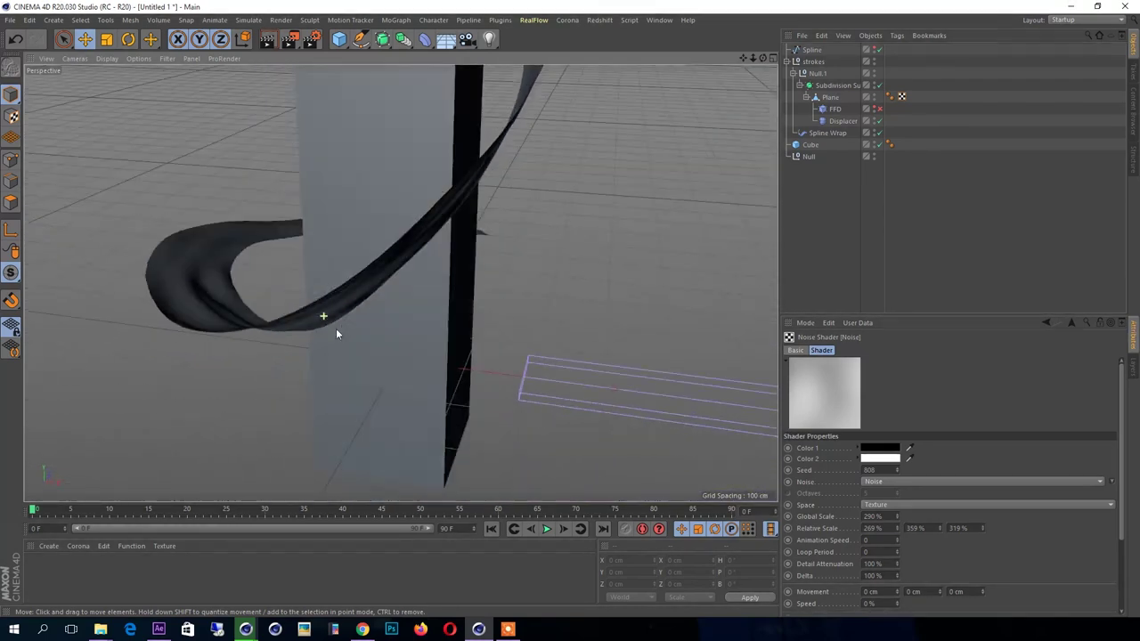
pyautogui.keyDown('alt'); pyautogui.moveTo(336, 333); pyautogui.dragTo(348, 308); pyautogui.keyUp('alt')
pyautogui.keyDown('alt'); pyautogui.moveTo(349, 308); pyautogui.dragTo(214, 346, button='right'); pyautogui.keyUp('alt')
pyautogui.moveTo(213, 346)
pyautogui.keyDown('alt'); pyautogui.mouseDown()
pyautogui.moveTo(314, 222)
pyautogui.moveTo(408, 208)
pyautogui.moveTo(397, 248)
pyautogui.mouseUp(); pyautogui.keyUp('alt')
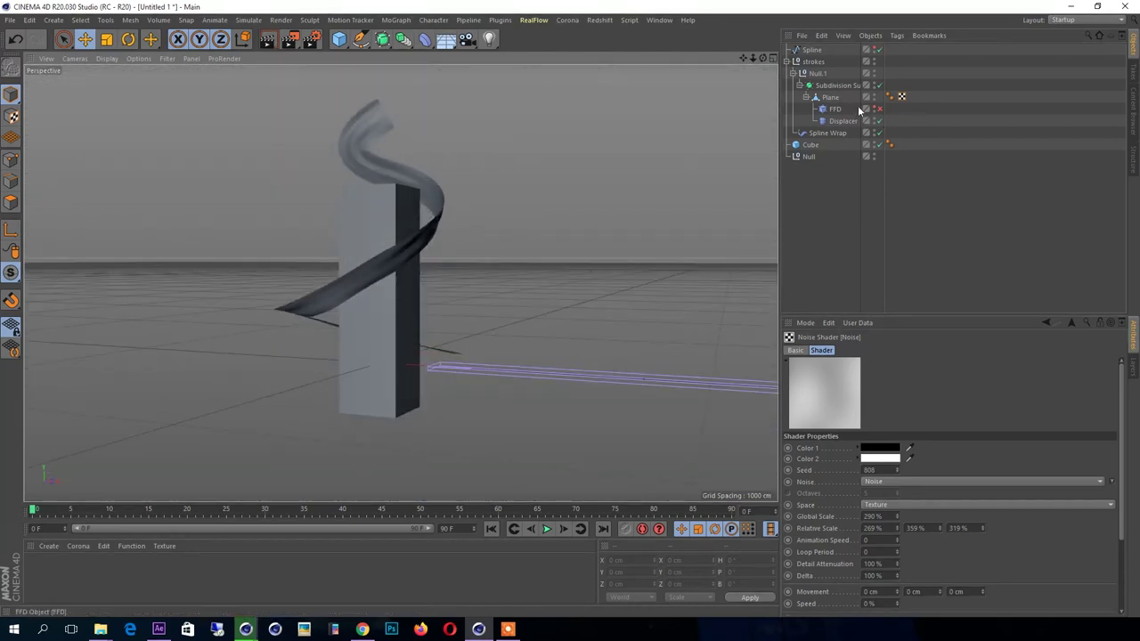
pyautogui.click(827, 133)
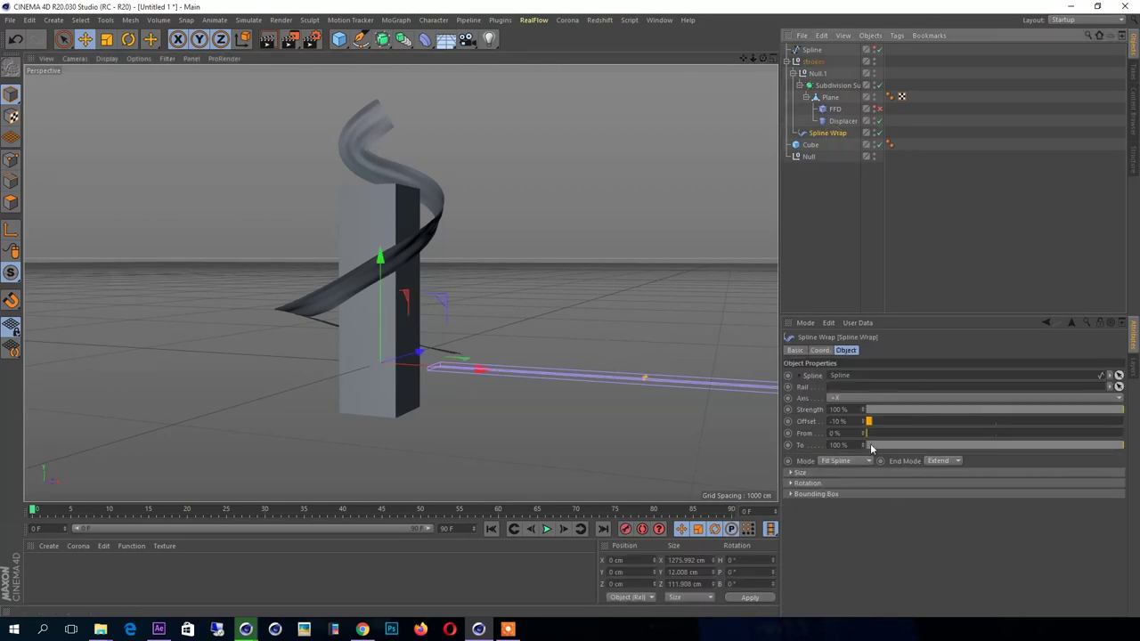
# Try several Spline Wrap offsets, settle on 15%, and add a new blank material, Mat
pyautogui.moveTo(862, 428); pyautogui.dragTo(870, 360)
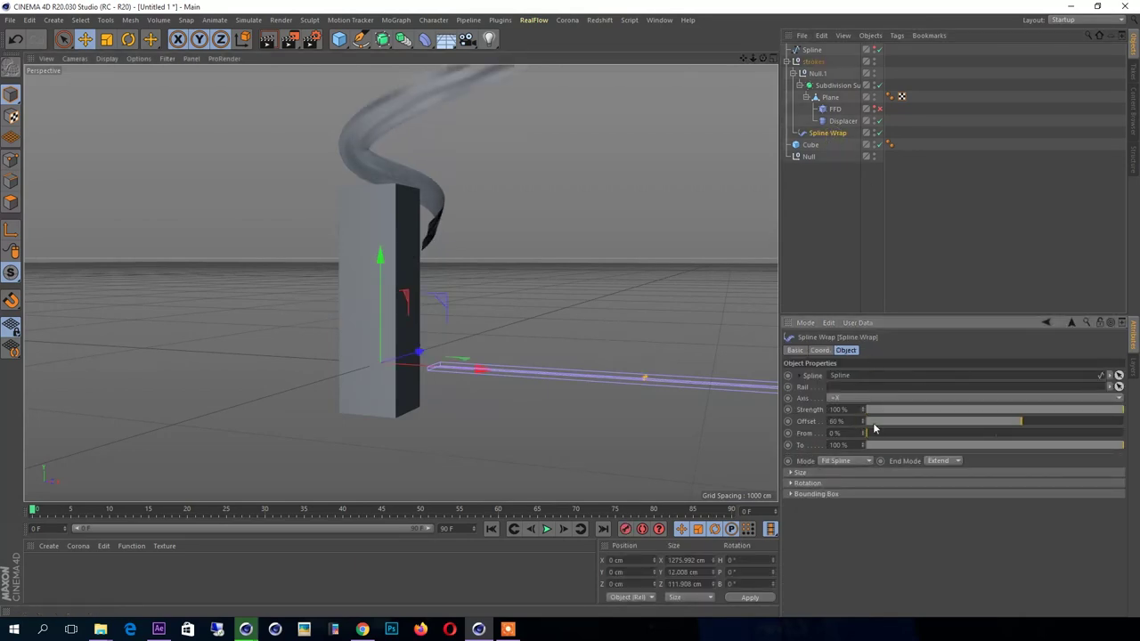
pyautogui.moveTo(1007, 424)
pyautogui.mouseDown()
pyautogui.moveTo(914, 442)
pyautogui.moveTo(741, 437)
pyautogui.mouseUp()
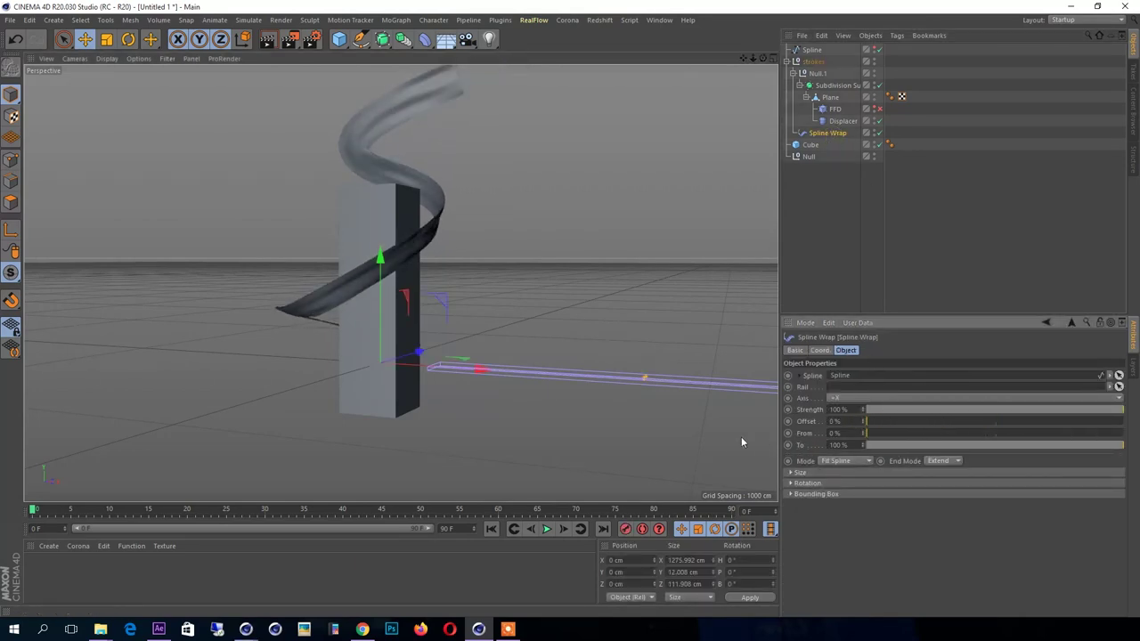
pyautogui.moveTo(863, 426); pyautogui.dragTo(863, 414)
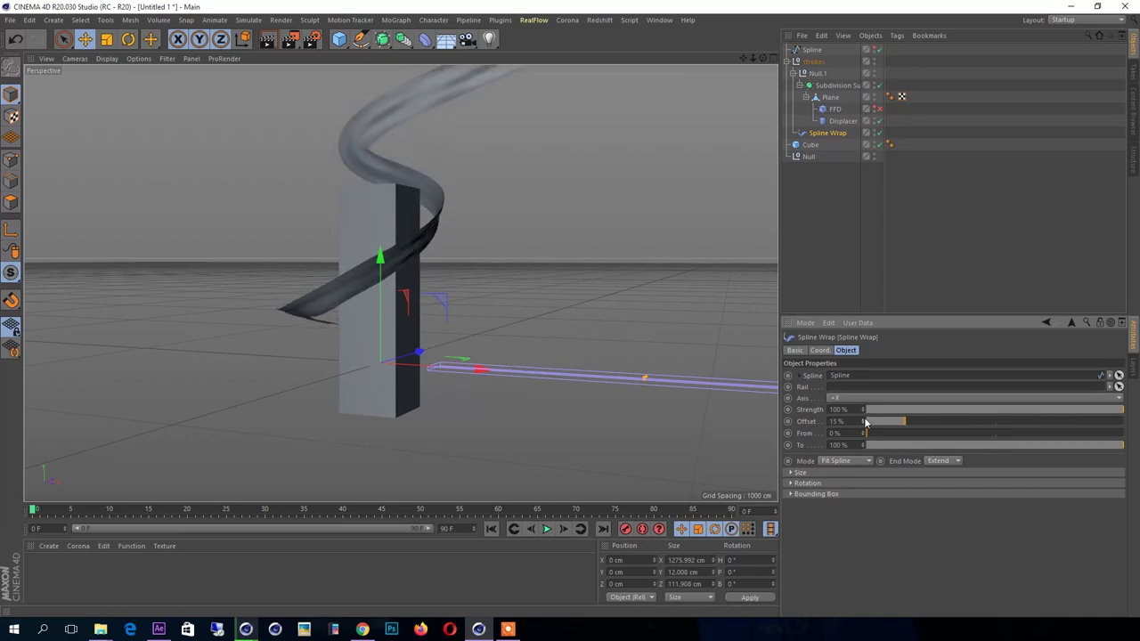
pyautogui.moveTo(454, 311)
pyautogui.keyDown('alt'); pyautogui.mouseDown()
pyautogui.moveTo(364, 185)
pyautogui.moveTo(313, 219)
pyautogui.moveTo(411, 209)
pyautogui.mouseUp(); pyautogui.keyUp('alt')
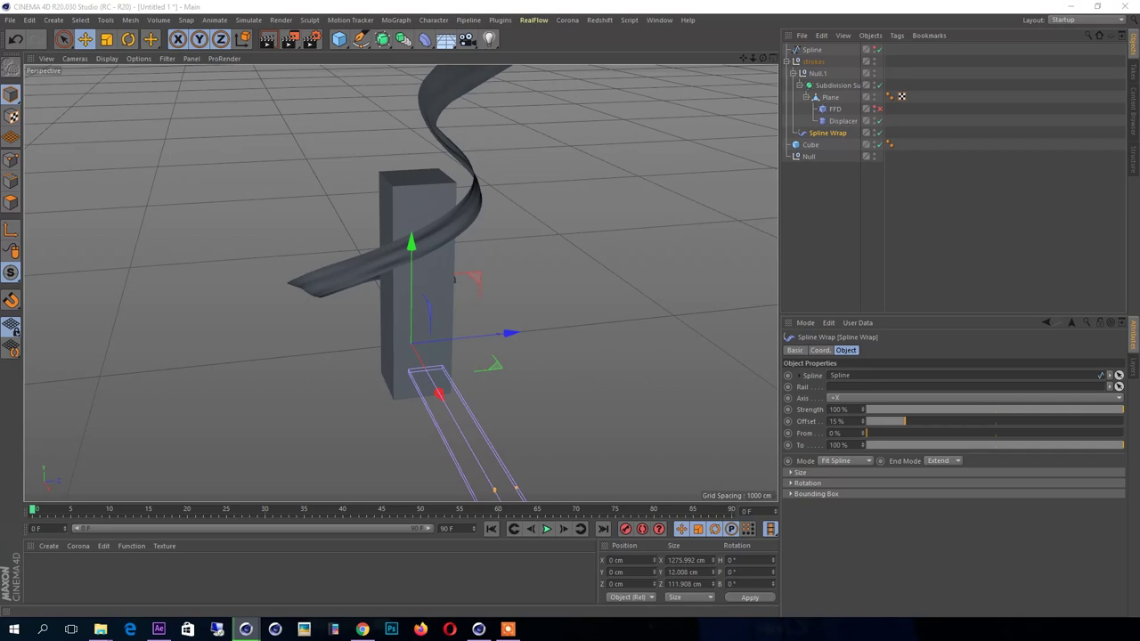
pyautogui.doubleClick(165, 568)
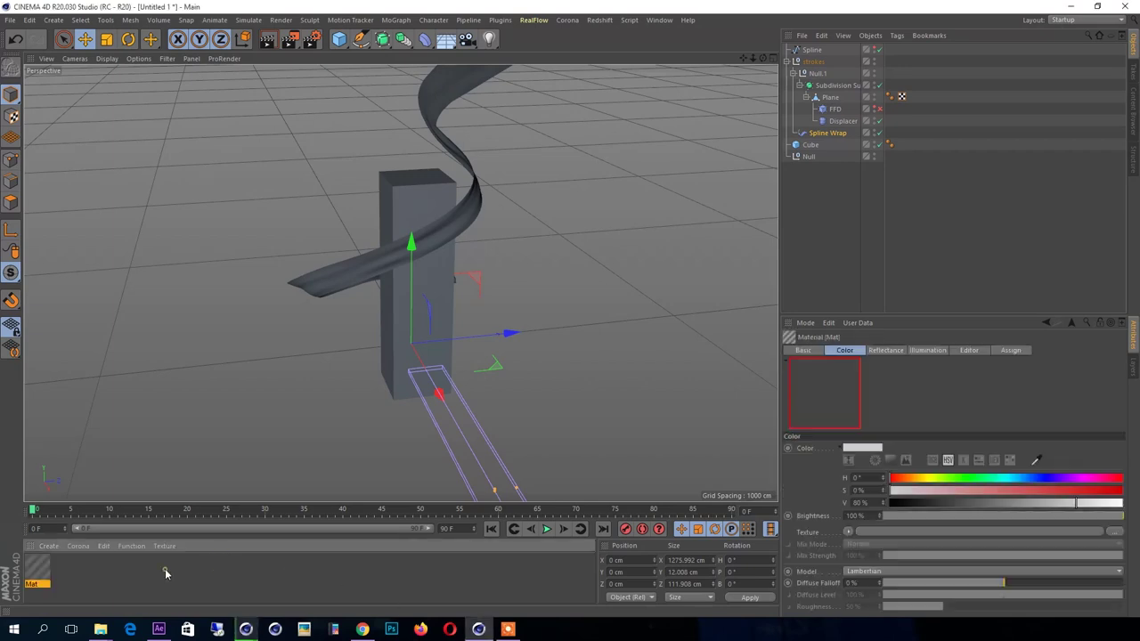
# Open Mat in the Material Editor and load STROKE01.psd from the resources folder as its Color texture
pyautogui.click(32, 565)
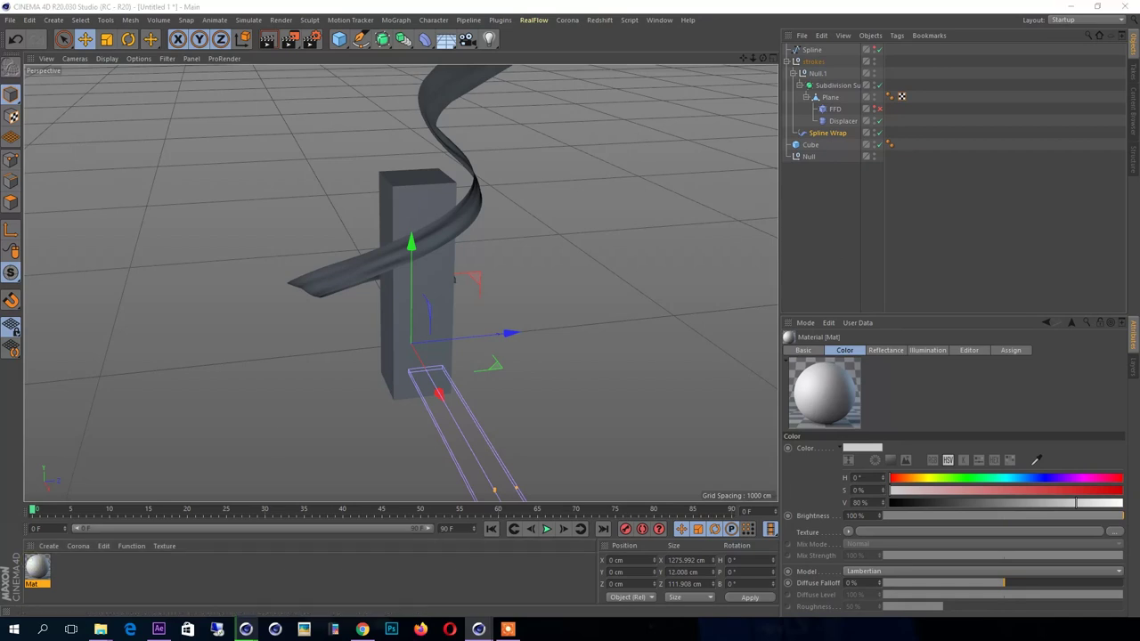
pyautogui.doubleClick(37, 568)
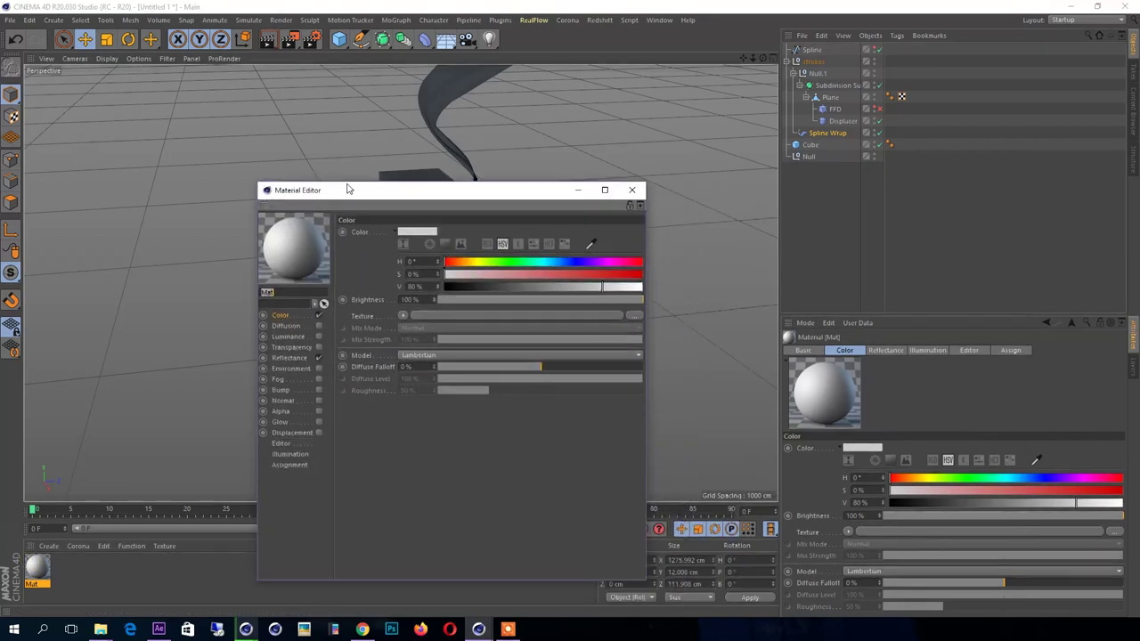
pyautogui.click(393, 312)
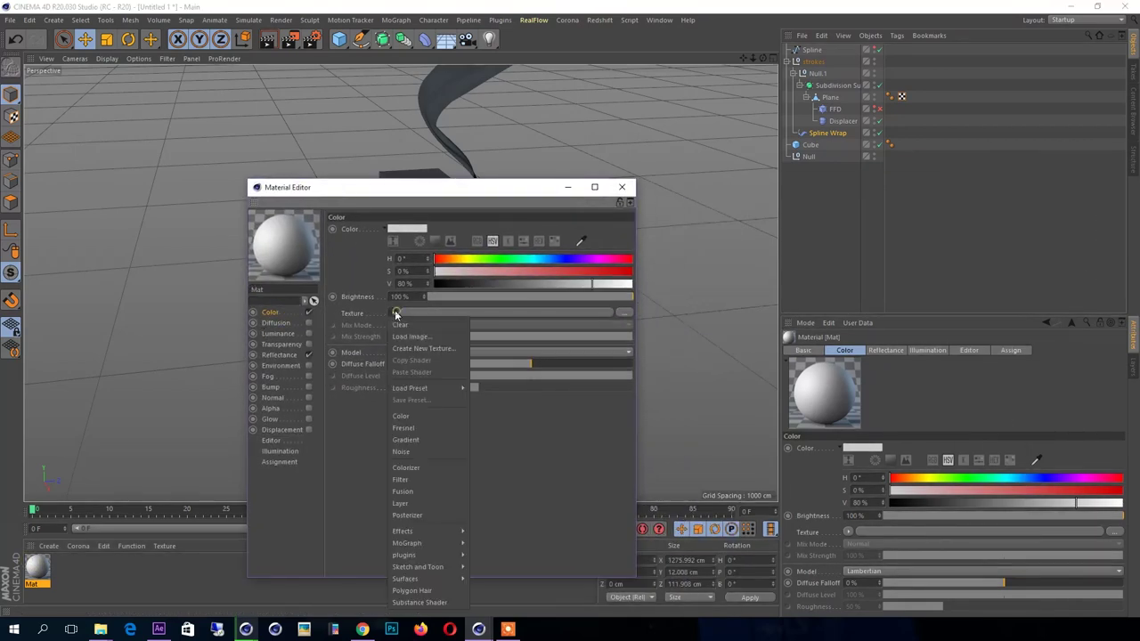
pyautogui.click(395, 333)
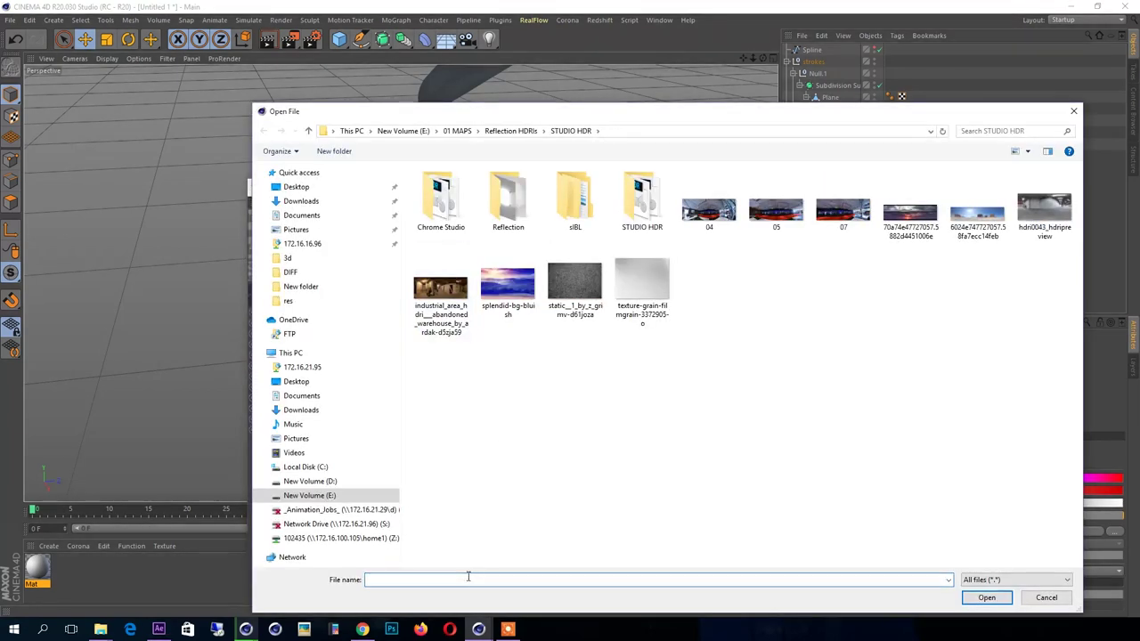
pyautogui.rightClick(474, 577)
pyautogui.click(505, 466)
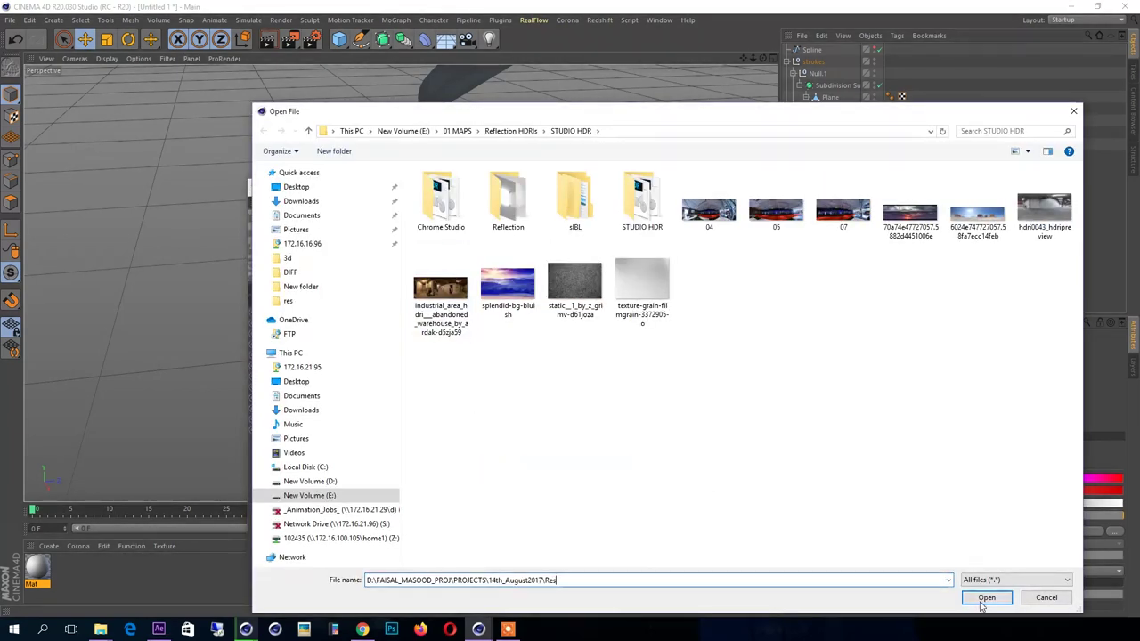
pyautogui.click(987, 598)
pyautogui.click(511, 485)
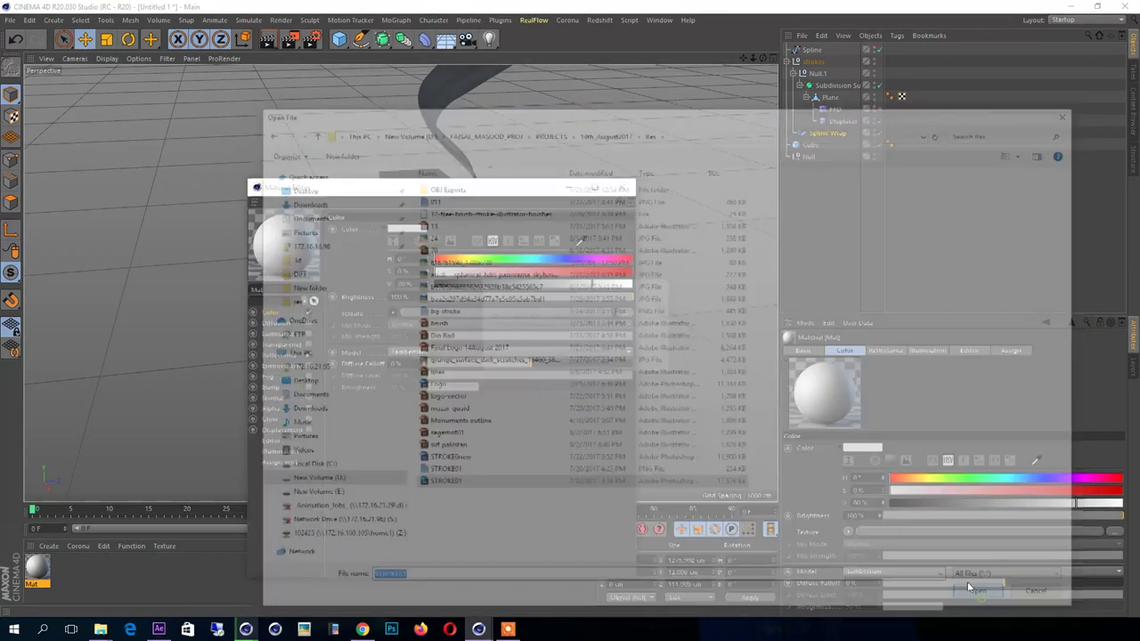
pyautogui.click(980, 596)
pyautogui.click(631, 365)
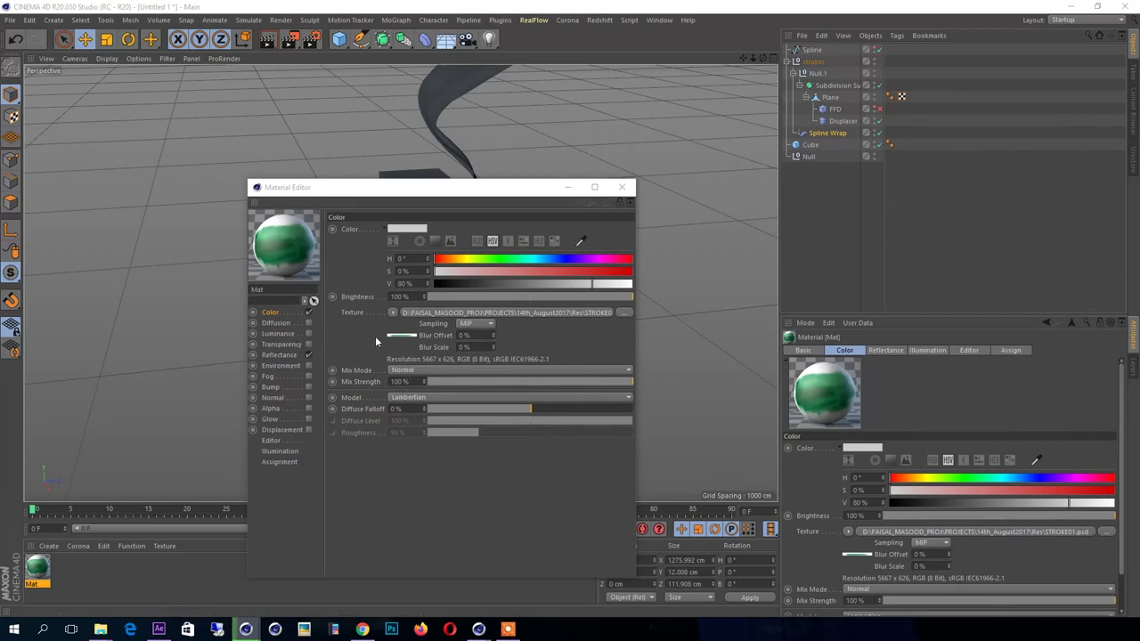
# Copy the STROKE01 shader into the newly enabled Alpha channel and apply Mat to the Plane
pyautogui.click(392, 312)
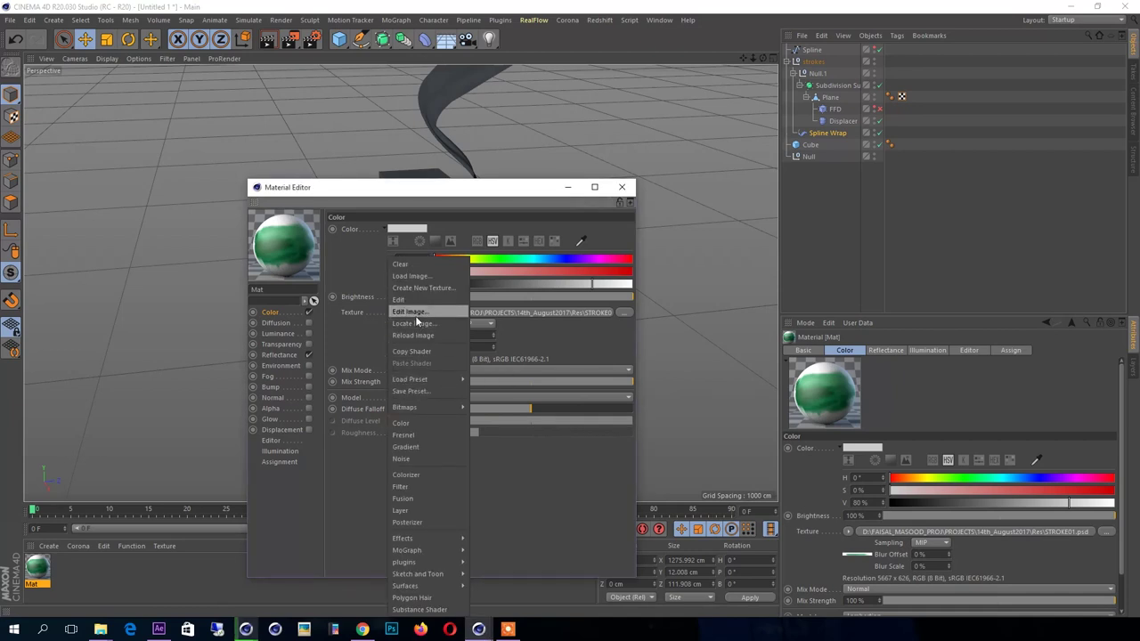
pyautogui.click(421, 351)
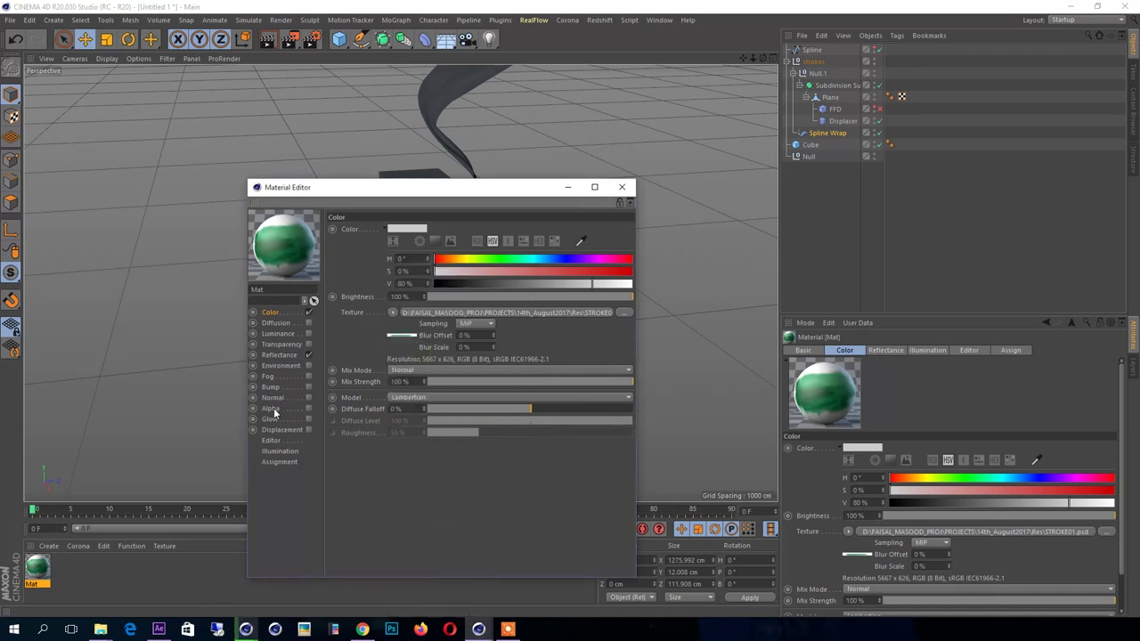
pyautogui.click(270, 408)
pyautogui.click(392, 299)
pyautogui.click(405, 358)
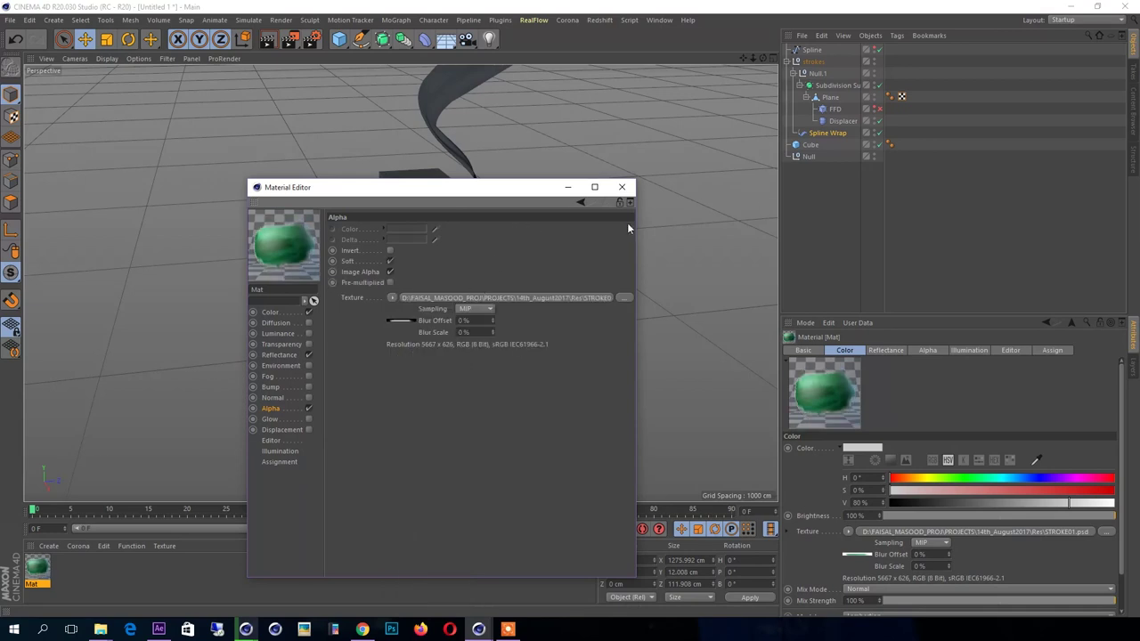
pyautogui.click(622, 187)
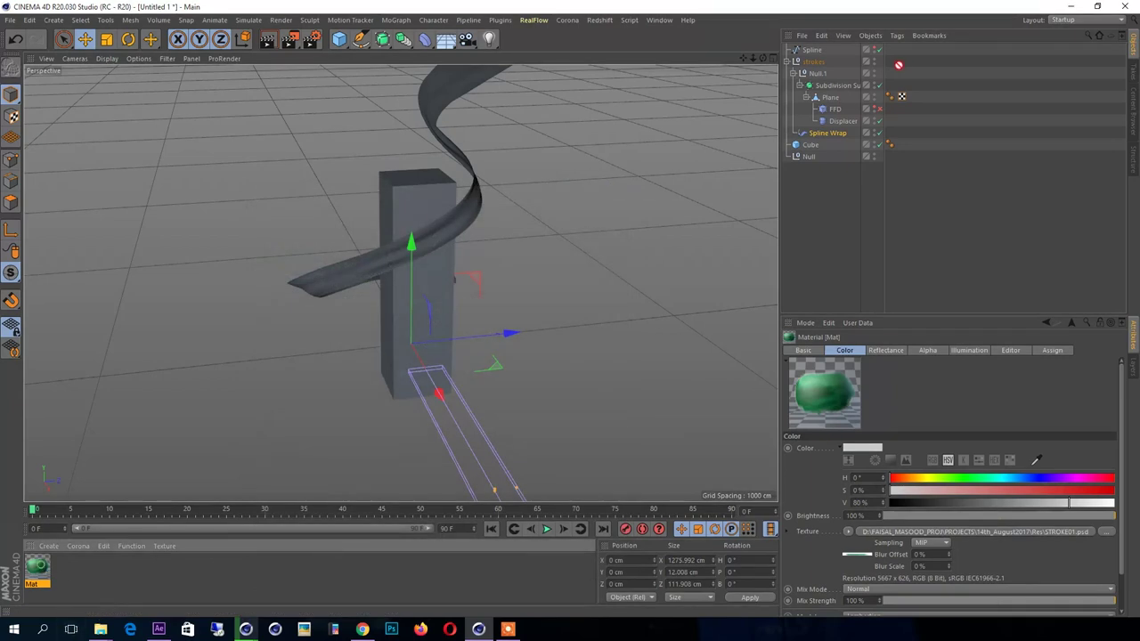
pyautogui.moveTo(899, 65); pyautogui.dragTo(830, 103)
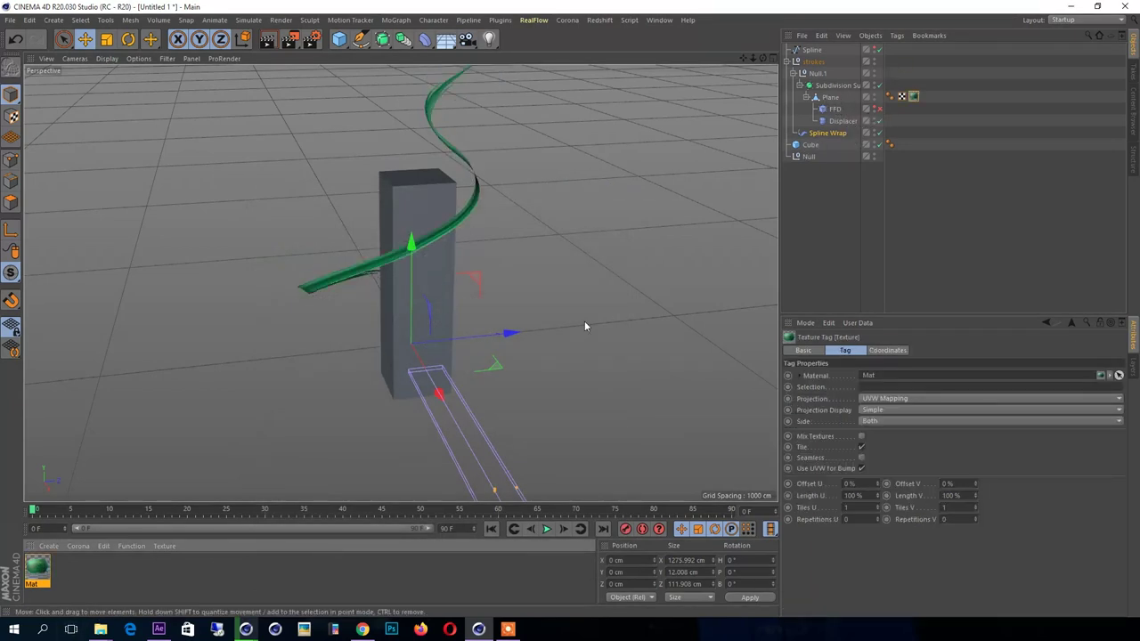
# Widen the Plane to a Z scale of 0.91 and raise the Spline Wrap Offset to 39%
pyautogui.click(829, 97)
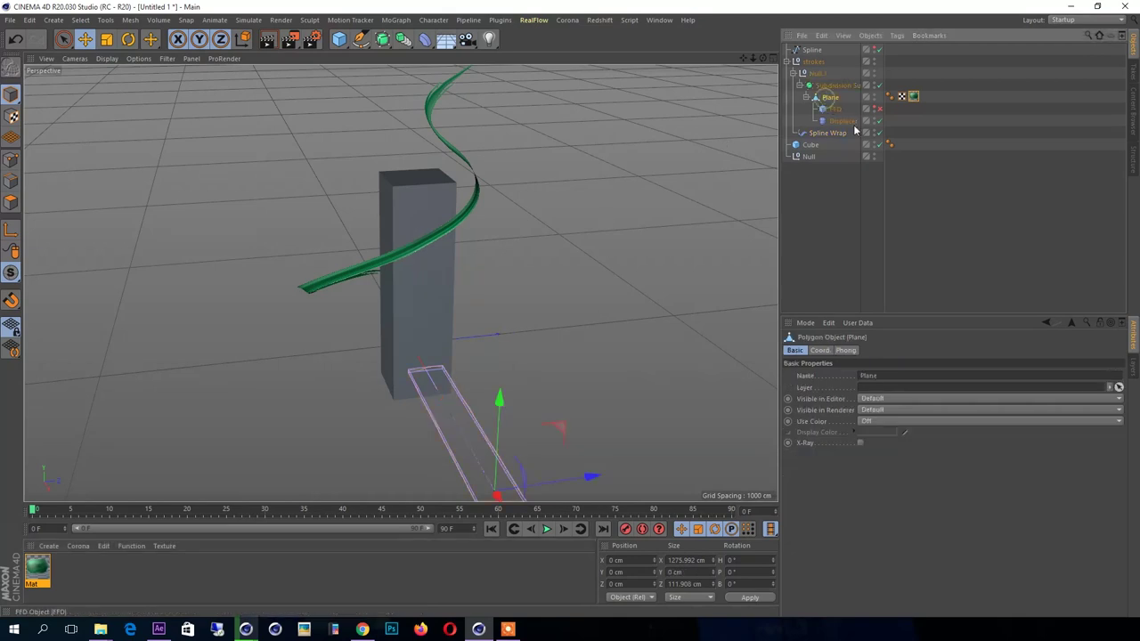
pyautogui.click(820, 350)
pyautogui.moveTo(917, 402); pyautogui.dragTo(920, 398)
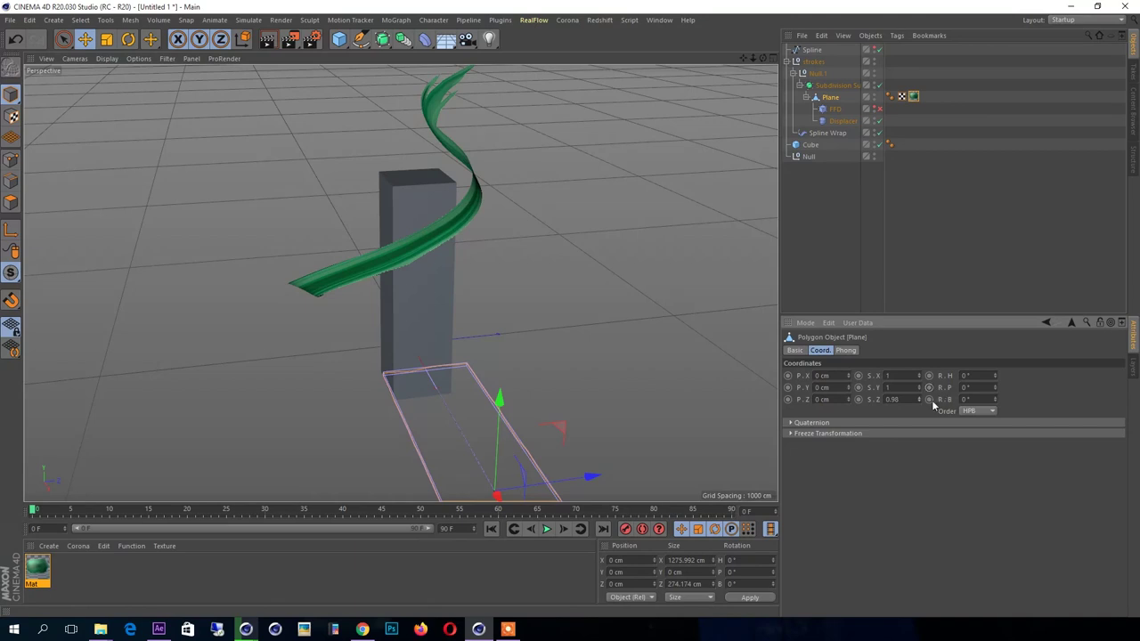
pyautogui.moveTo(920, 400); pyautogui.dragTo(913, 388)
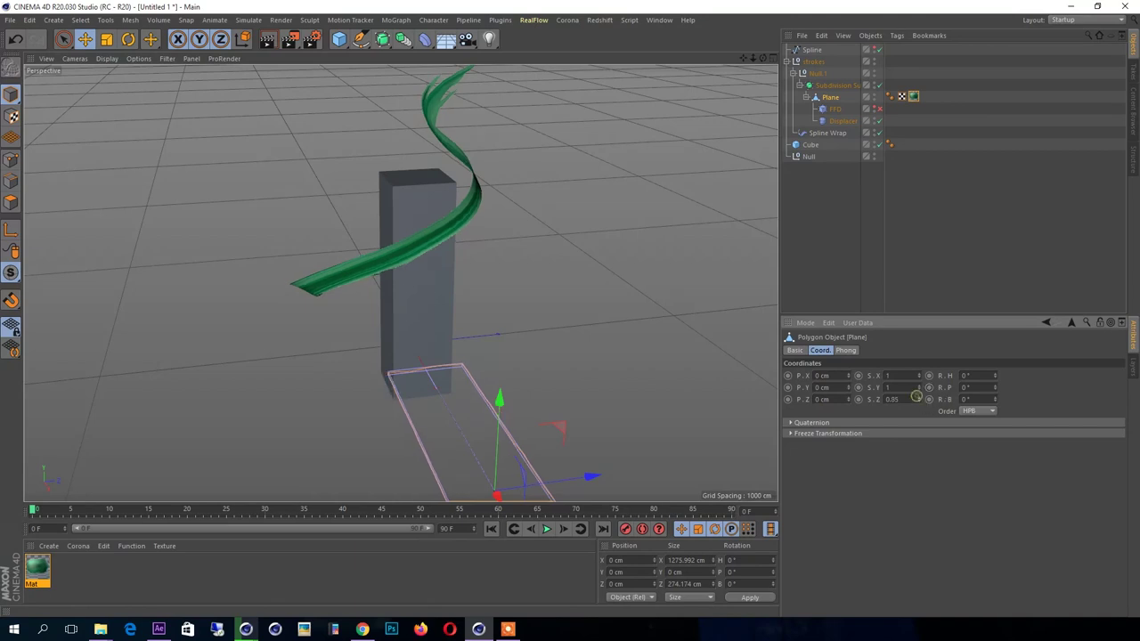
pyautogui.click(841, 132)
pyautogui.moveTo(903, 503)
pyautogui.mouseDown()
pyautogui.moveTo(960, 504)
pyautogui.moveTo(769, 501)
pyautogui.moveTo(803, 478)
pyautogui.mouseUp()
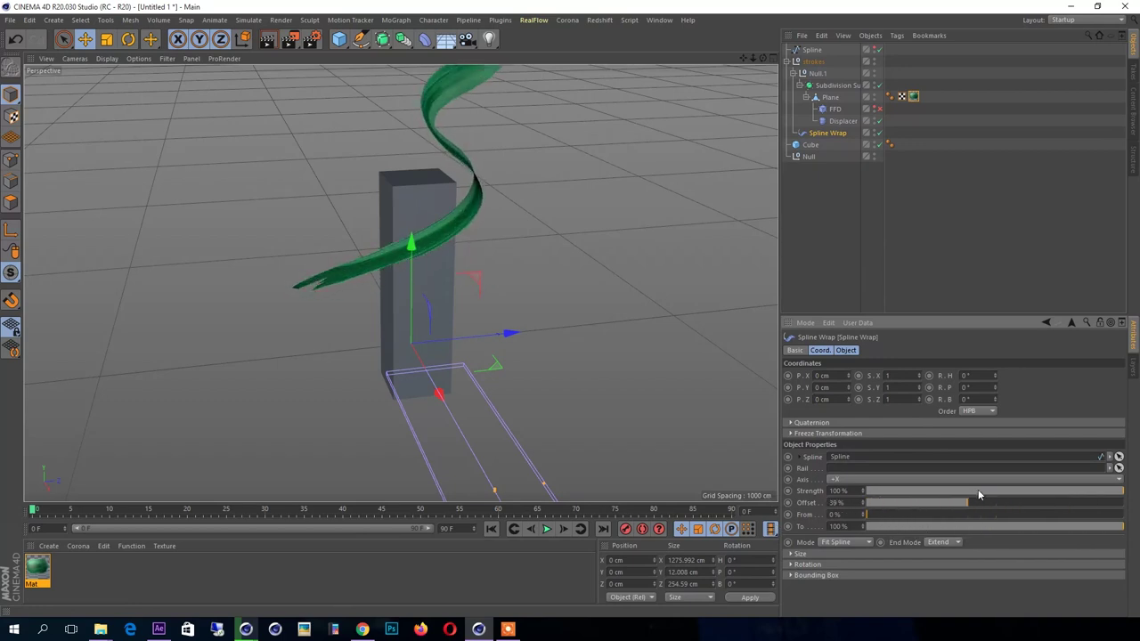
# Test Spline Wrap offsets and strength, ending at 42% offset with strength back at 100%
pyautogui.moveTo(874, 485); pyautogui.dragTo(881, 503)
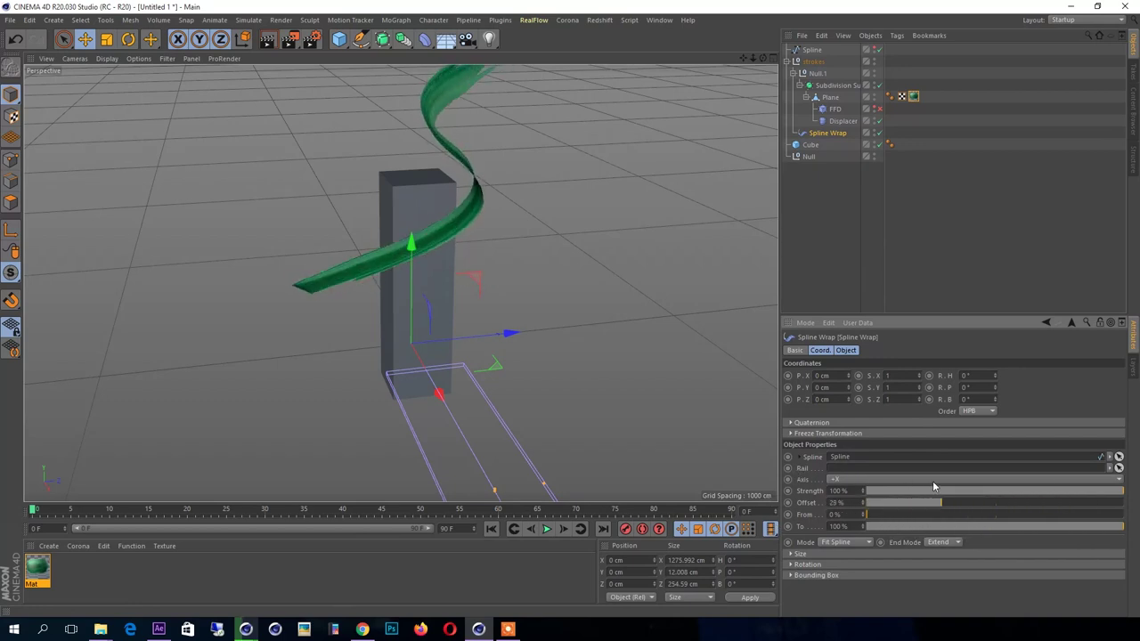
pyautogui.moveTo(538, 176)
pyautogui.keyDown('alt'); pyautogui.mouseDown()
pyautogui.moveTo(455, 145)
pyautogui.moveTo(413, 147)
pyautogui.mouseUp(); pyautogui.keyUp('alt')
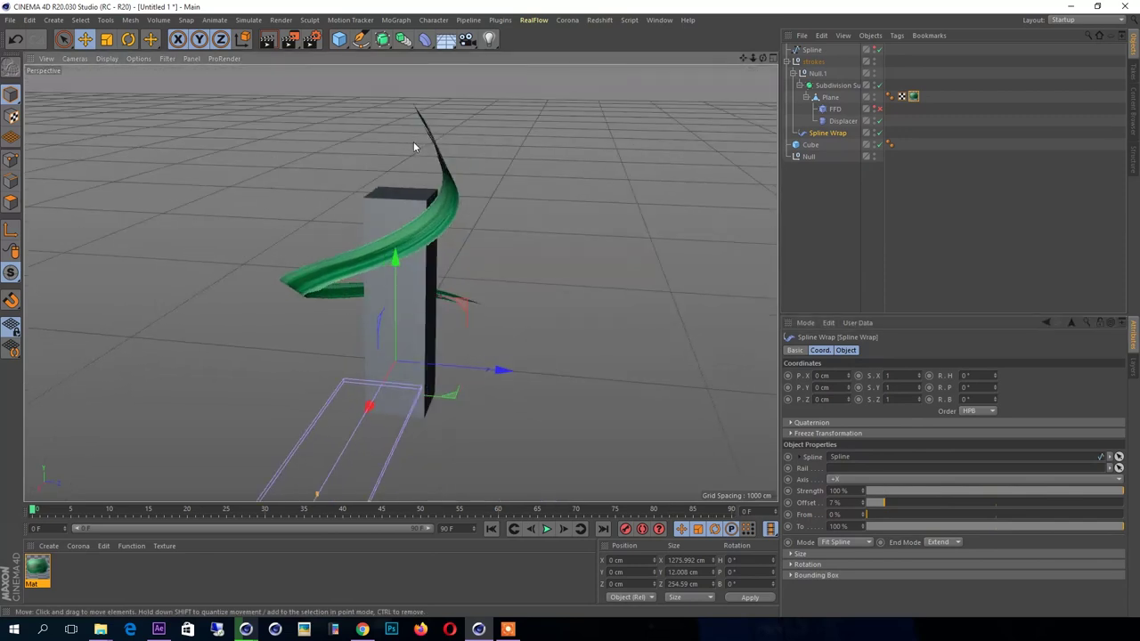
pyautogui.moveTo(428, 259)
pyautogui.keyDown('alt'); pyautogui.mouseDown()
pyautogui.moveTo(376, 220)
pyautogui.moveTo(337, 148)
pyautogui.moveTo(225, 226)
pyautogui.mouseUp(); pyautogui.keyUp('alt')
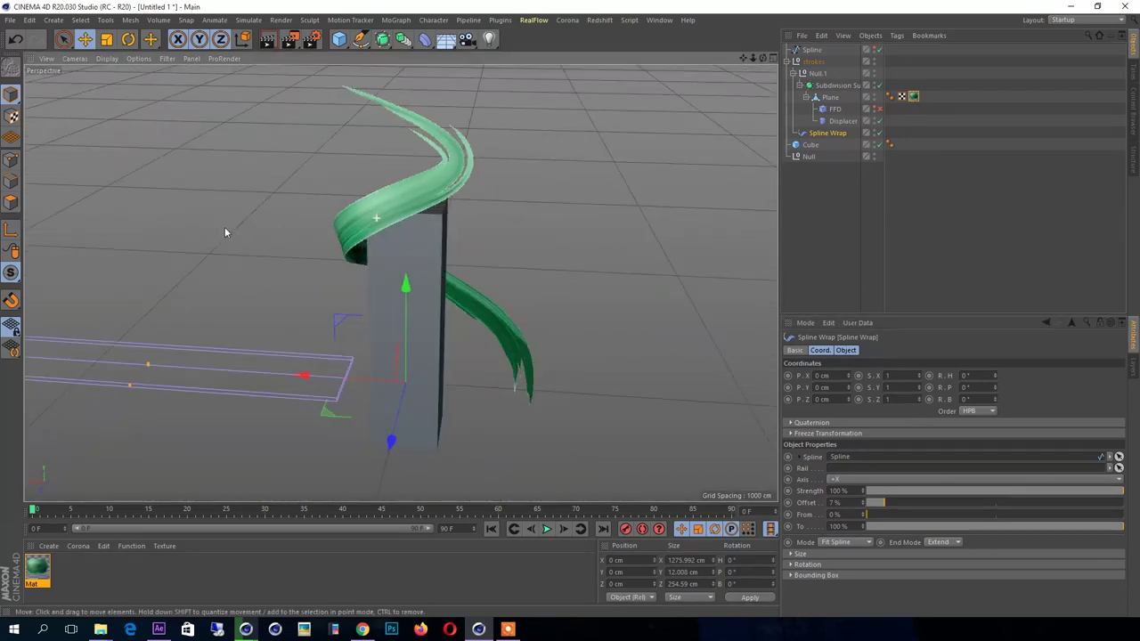
pyautogui.moveTo(884, 506)
pyautogui.mouseDown()
pyautogui.moveTo(964, 516)
pyautogui.moveTo(1085, 503)
pyautogui.moveTo(809, 526)
pyautogui.mouseUp()
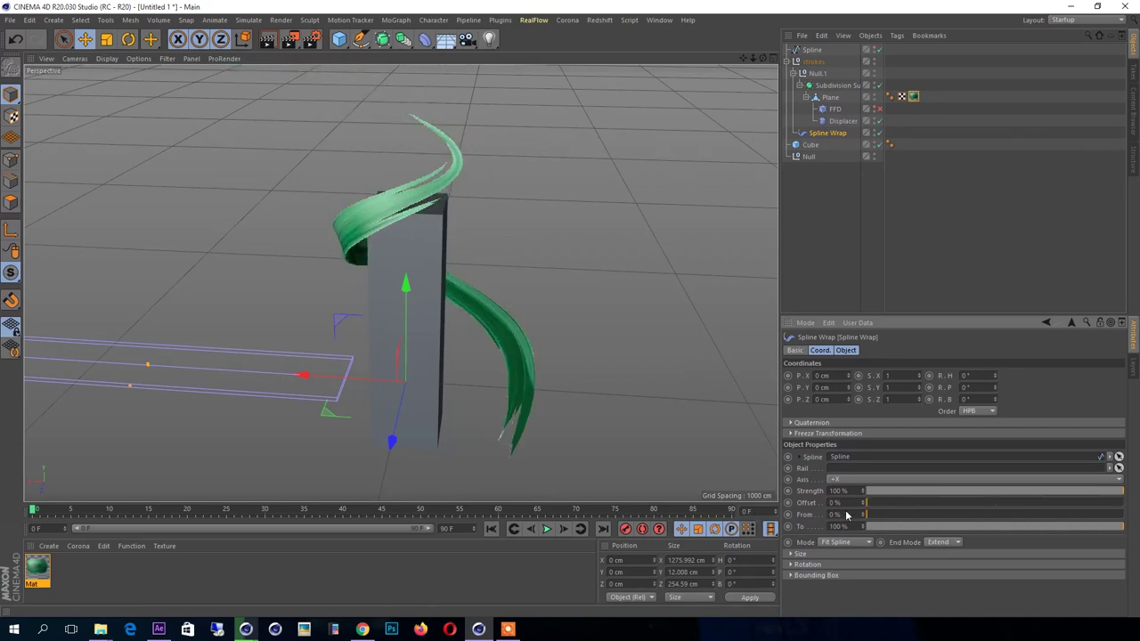
pyautogui.click(967, 493)
pyautogui.moveTo(967, 494); pyautogui.dragTo(1124, 491)
pyautogui.moveTo(864, 506)
pyautogui.mouseDown()
pyautogui.moveTo(974, 502)
pyautogui.moveTo(888, 502)
pyautogui.mouseUp()
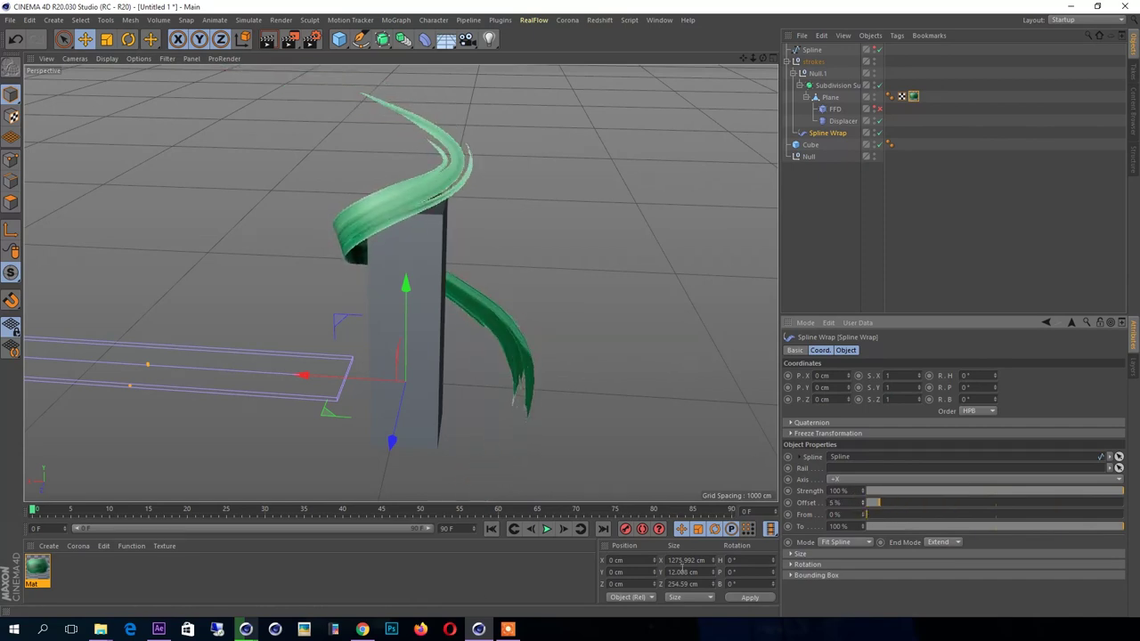
# Set the Spline Wrap Offset to -3% and orbit around the column to check the ribbon
pyautogui.click(38, 570)
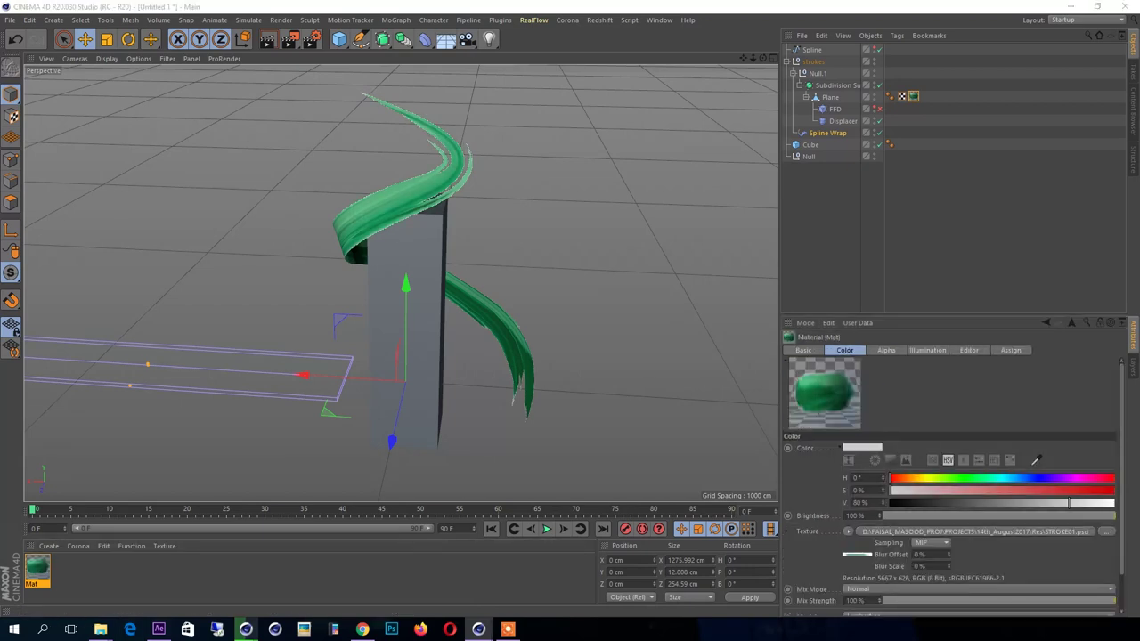
pyautogui.moveTo(466, 293)
pyautogui.keyDown('alt'); pyautogui.mouseDown()
pyautogui.moveTo(448, 180)
pyautogui.moveTo(507, 301)
pyautogui.mouseUp(); pyautogui.keyUp('alt')
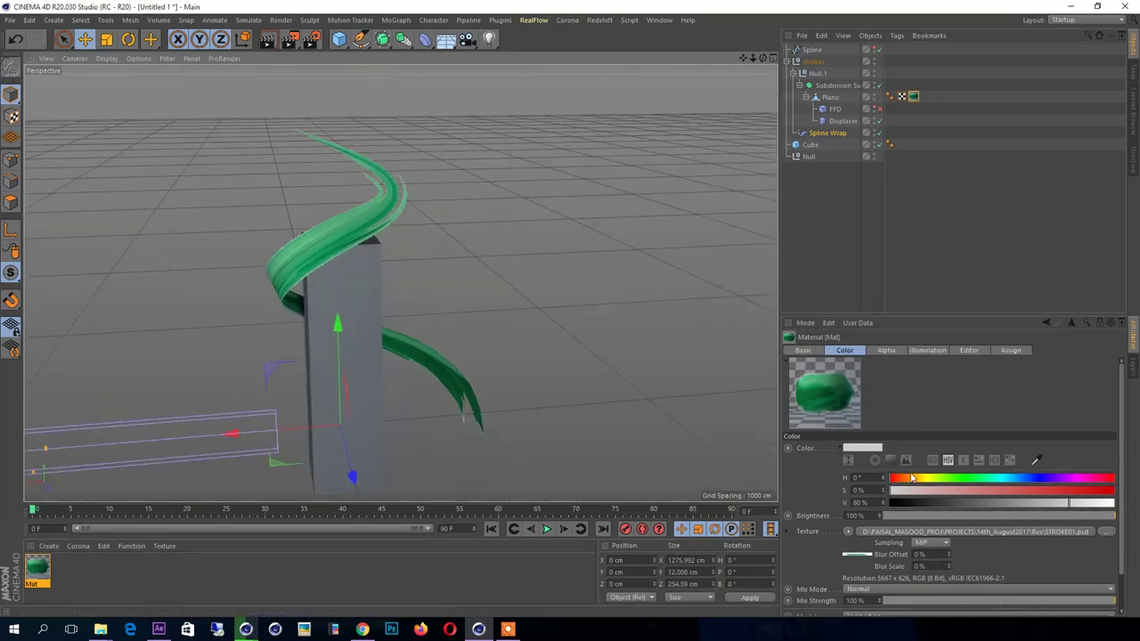
pyautogui.click(842, 131)
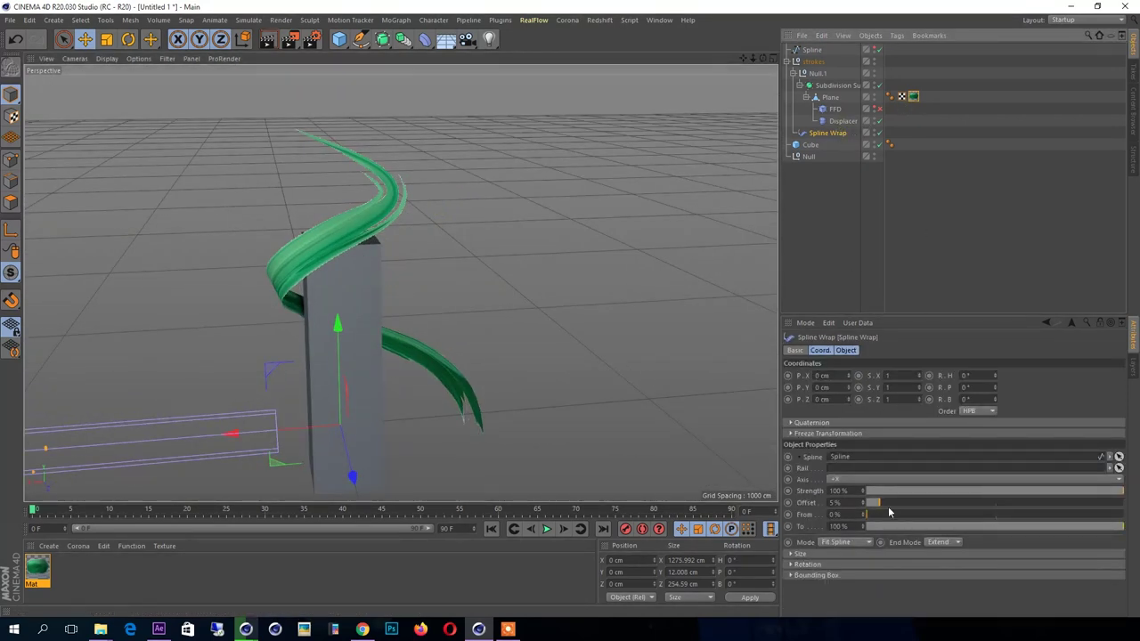
pyautogui.moveTo(882, 503)
pyautogui.mouseDown()
pyautogui.moveTo(851, 533)
pyautogui.moveTo(867, 518)
pyautogui.moveTo(850, 505)
pyautogui.mouseUp()
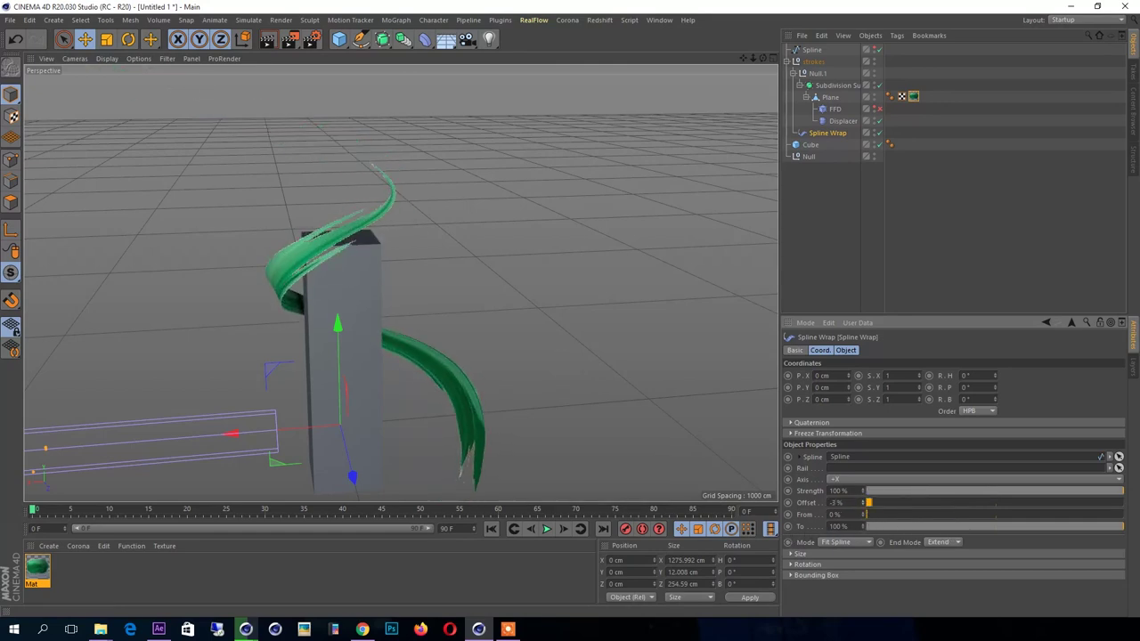
pyautogui.click(880, 258)
pyautogui.moveTo(403, 276)
pyautogui.keyDown('alt'); pyautogui.mouseDown()
pyautogui.moveTo(420, 172)
pyautogui.moveTo(506, 217)
pyautogui.moveTo(461, 297)
pyautogui.mouseUp(); pyautogui.keyUp('alt')
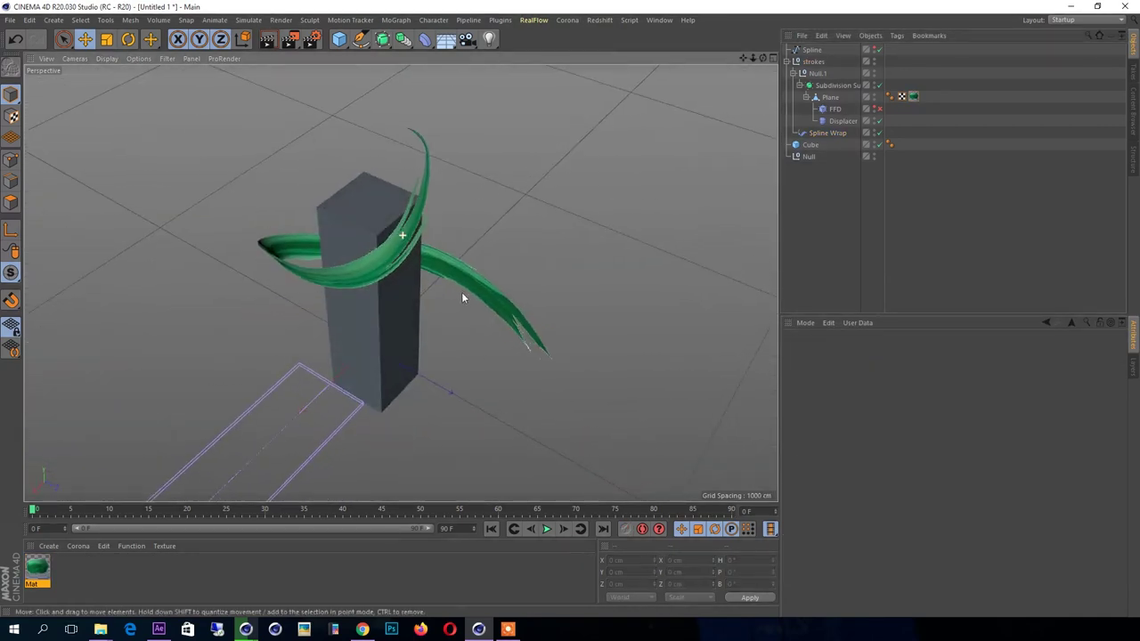
# Select the Spline in Points mode and move several points to reshape the ribbon's path
pyautogui.click(812, 50)
pyautogui.click(11, 160)
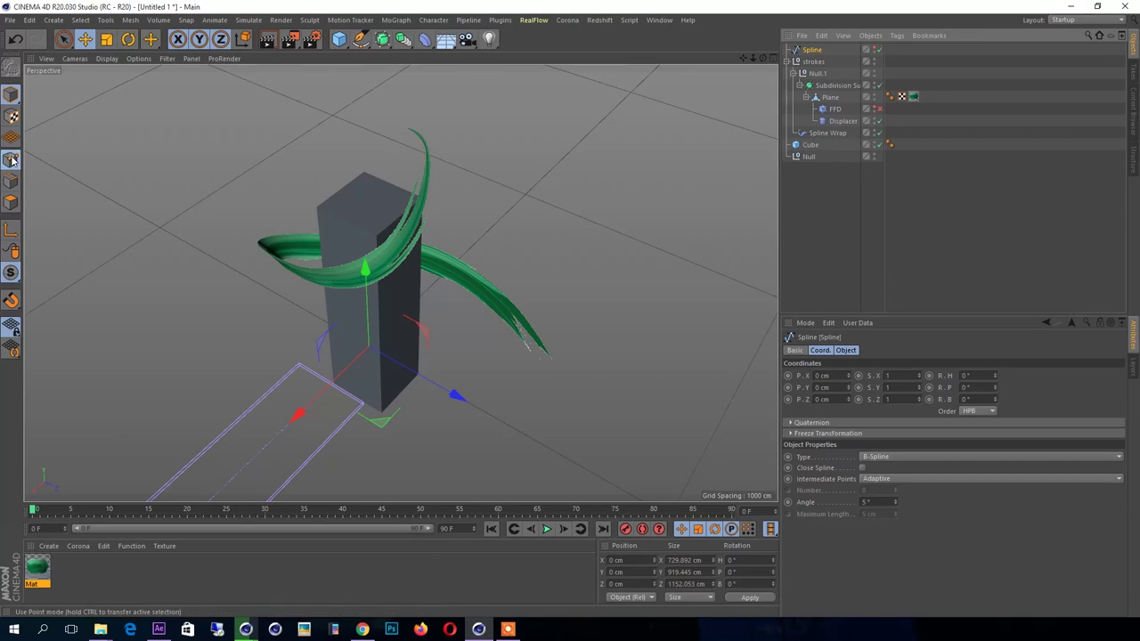
pyautogui.click(494, 256)
pyautogui.moveTo(504, 234); pyautogui.dragTo(504, 212)
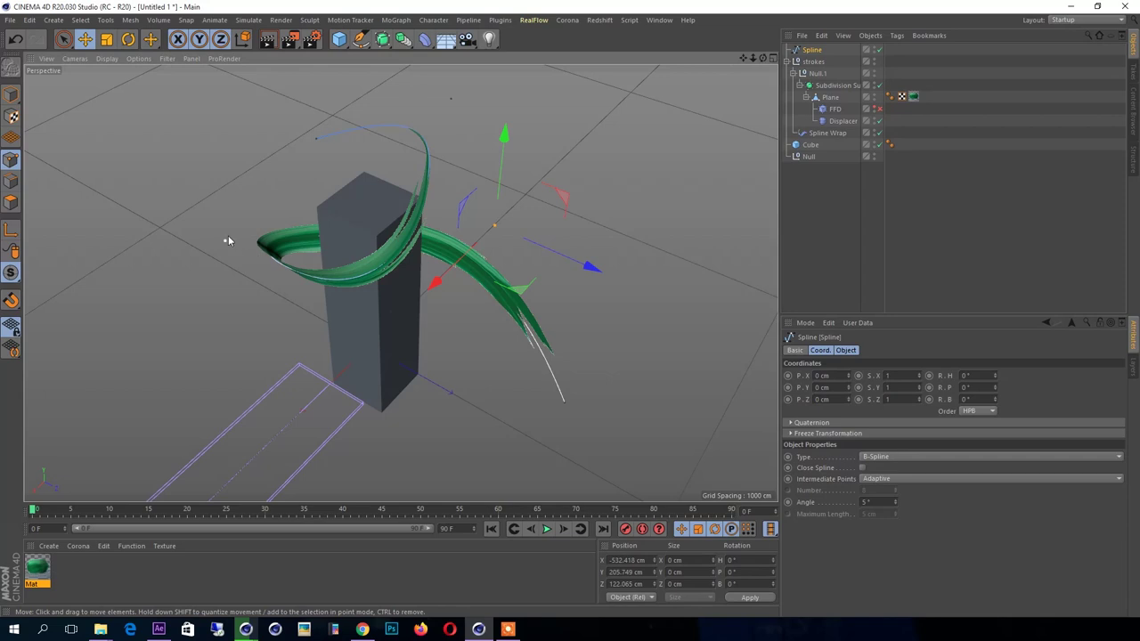
pyautogui.moveTo(227, 245); pyautogui.dragTo(221, 260)
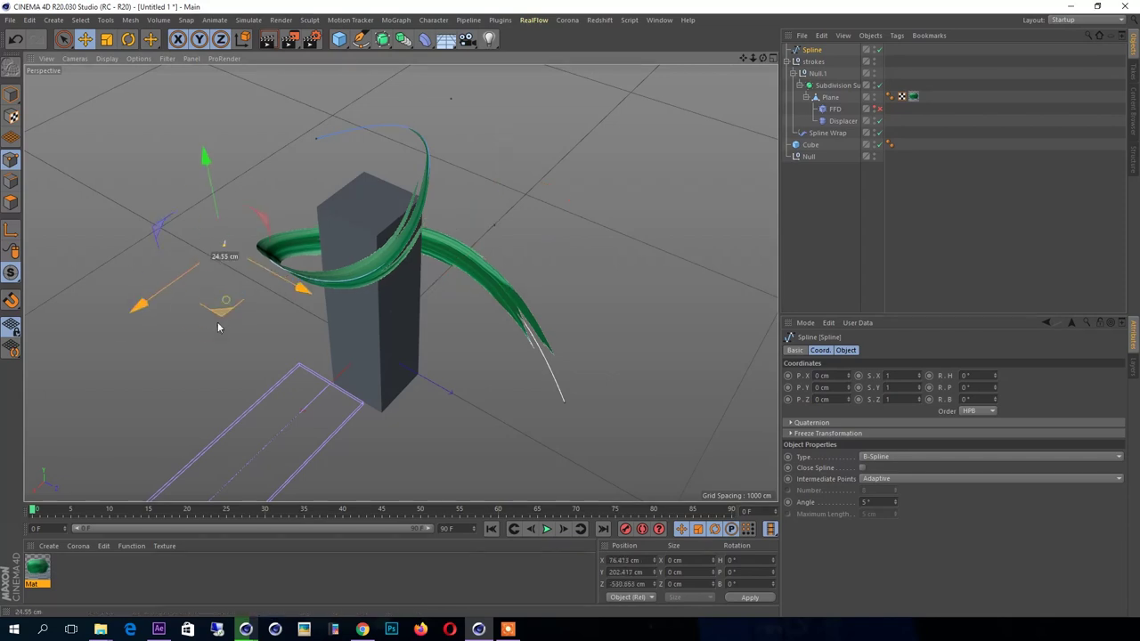
pyautogui.click(385, 274)
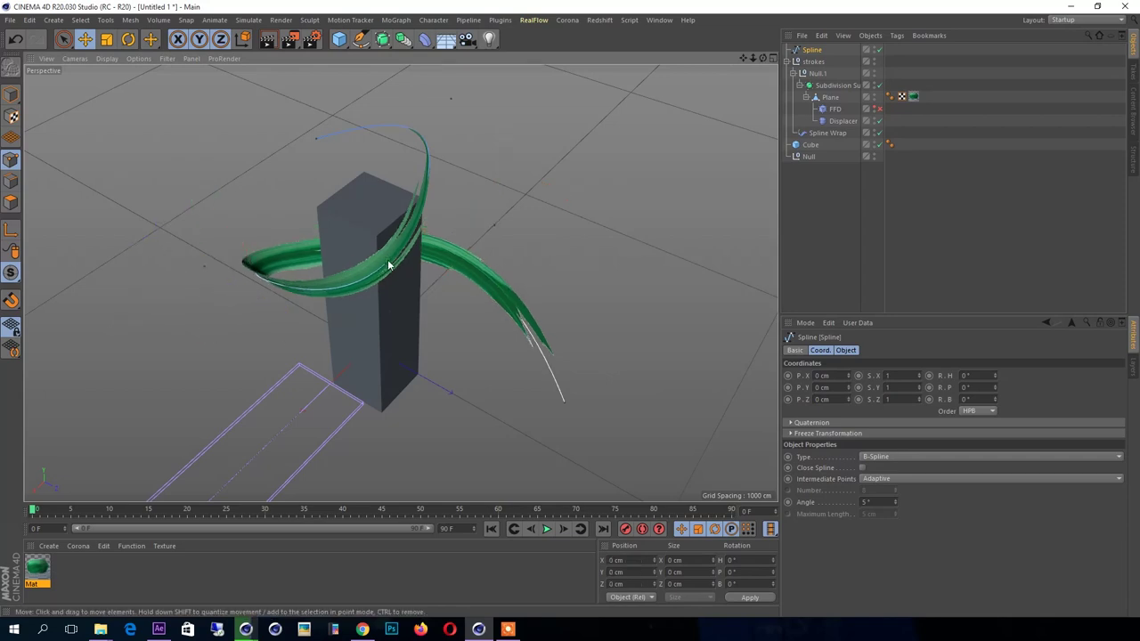
pyautogui.moveTo(385, 271)
pyautogui.mouseDown()
pyautogui.moveTo(429, 235)
pyautogui.moveTo(303, 271)
pyautogui.mouseUp()
pyautogui.click(318, 383)
pyautogui.moveTo(326, 331)
pyautogui.mouseDown()
pyautogui.moveTo(290, 207)
pyautogui.moveTo(346, 199)
pyautogui.mouseUp()
# Move more spline points, lifting the one near the column top up and to the left
pyautogui.hotkey('ctrl', 'a')
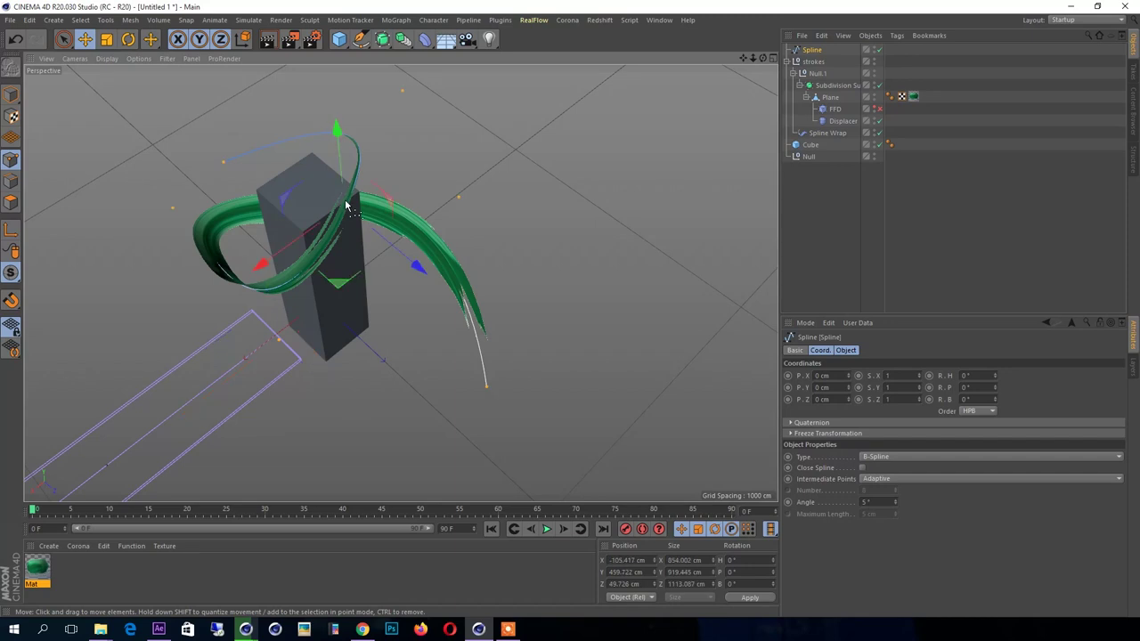
pyautogui.click(348, 203)
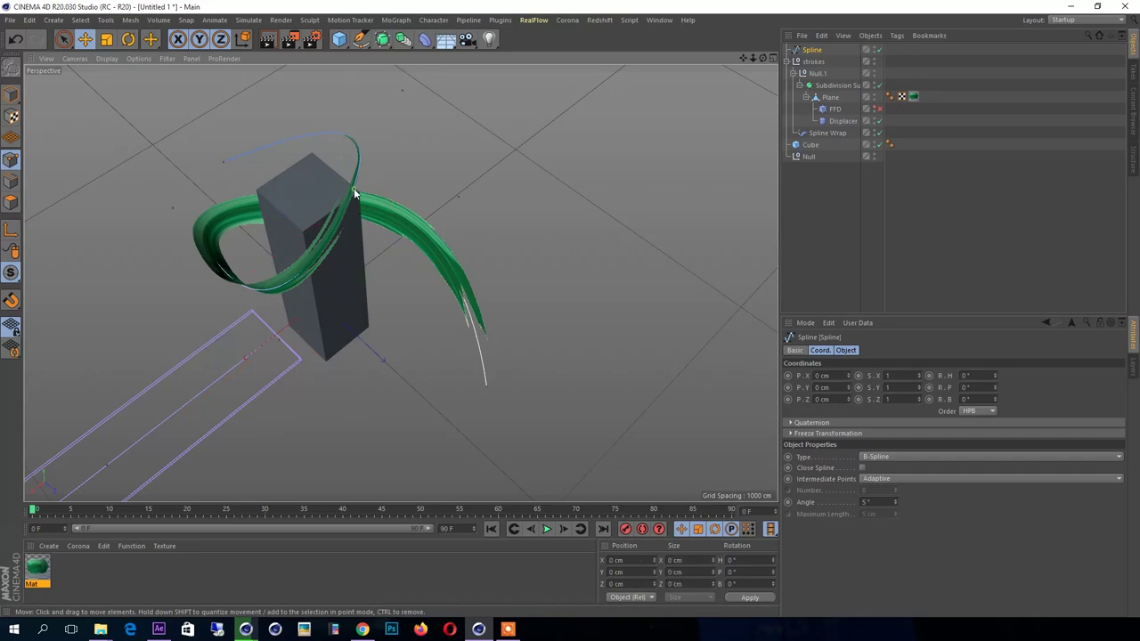
pyautogui.keyDown('alt'); pyautogui.moveTo(354, 194); pyautogui.dragTo(400, 193); pyautogui.keyUp('alt')
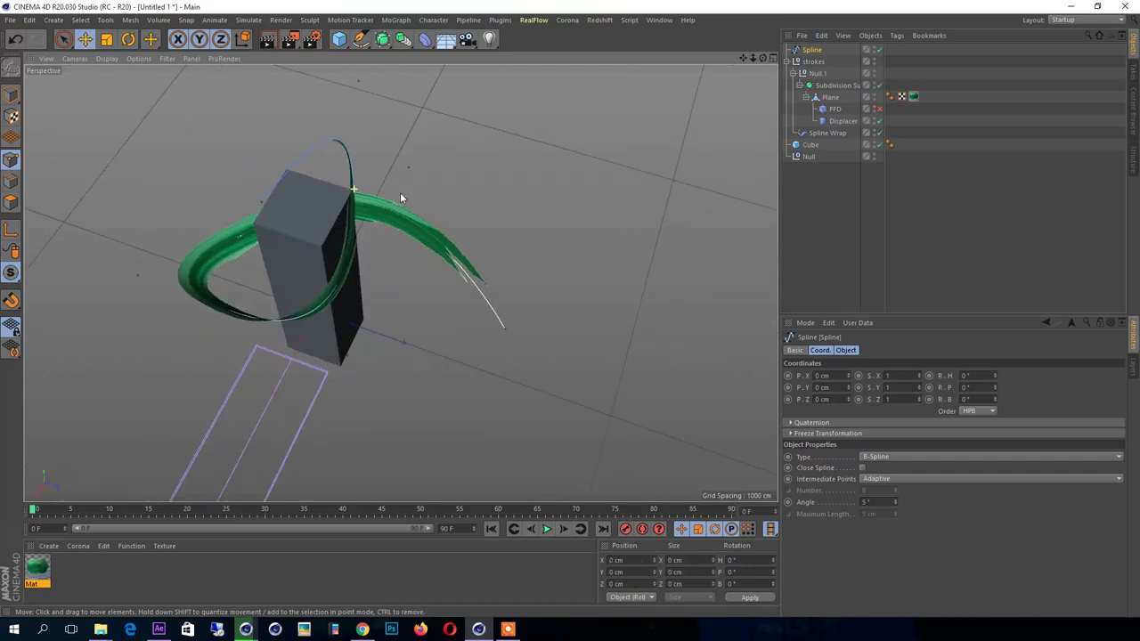
pyautogui.moveTo(264, 198)
pyautogui.mouseDown()
pyautogui.moveTo(269, 227)
pyautogui.moveTo(223, 175)
pyautogui.mouseUp()
pyautogui.click(407, 171)
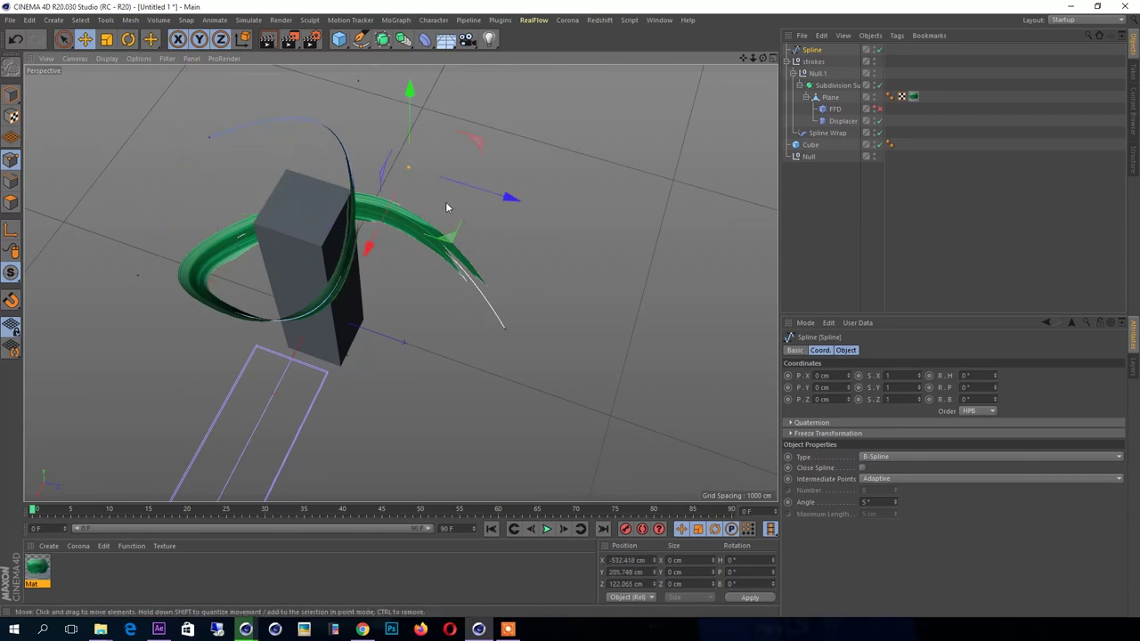
pyautogui.moveTo(407, 170); pyautogui.dragTo(392, 146)
pyautogui.click(137, 278)
pyautogui.moveTo(156, 310); pyautogui.dragTo(147, 291)
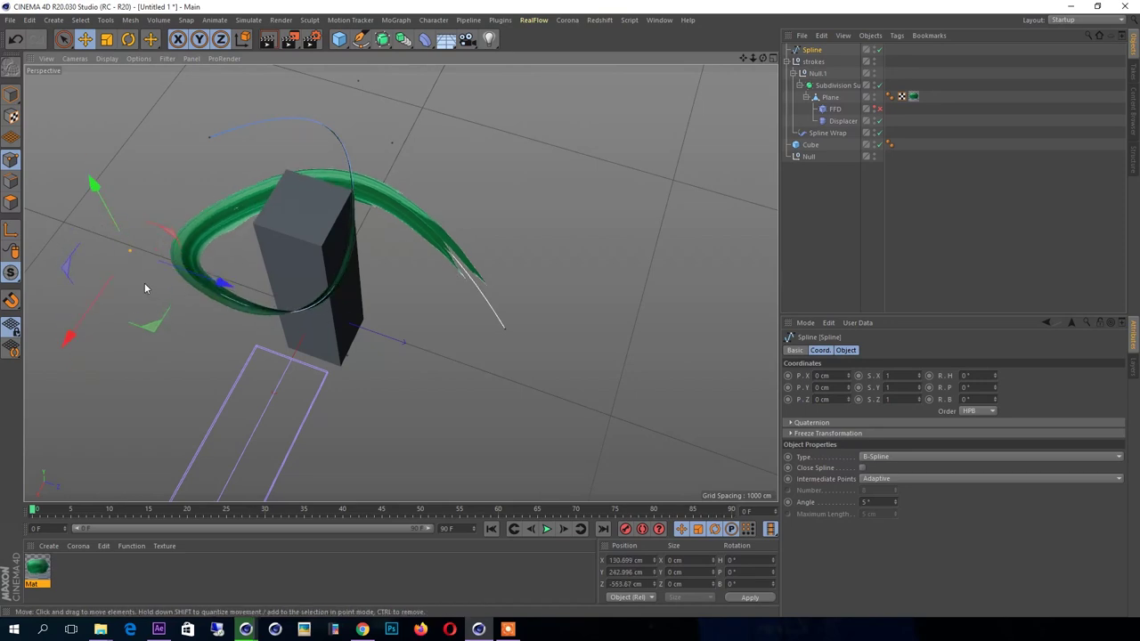
# Join the spline segments and shift the selected points to bend the stroke
pyautogui.rightClick(545, 144)
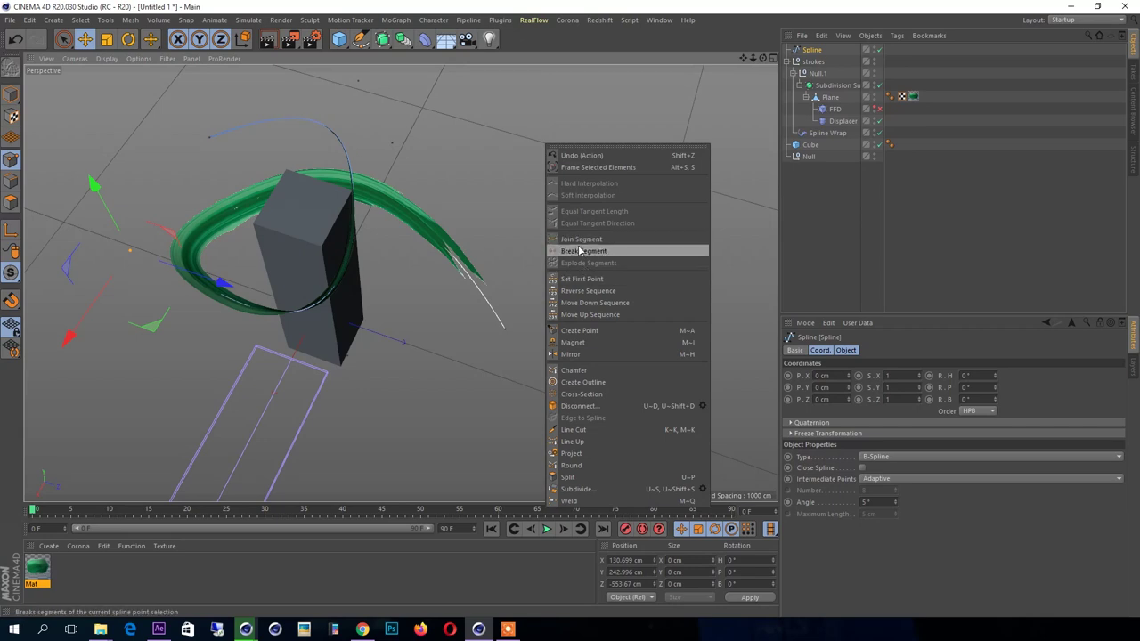
pyautogui.rightClick(481, 142)
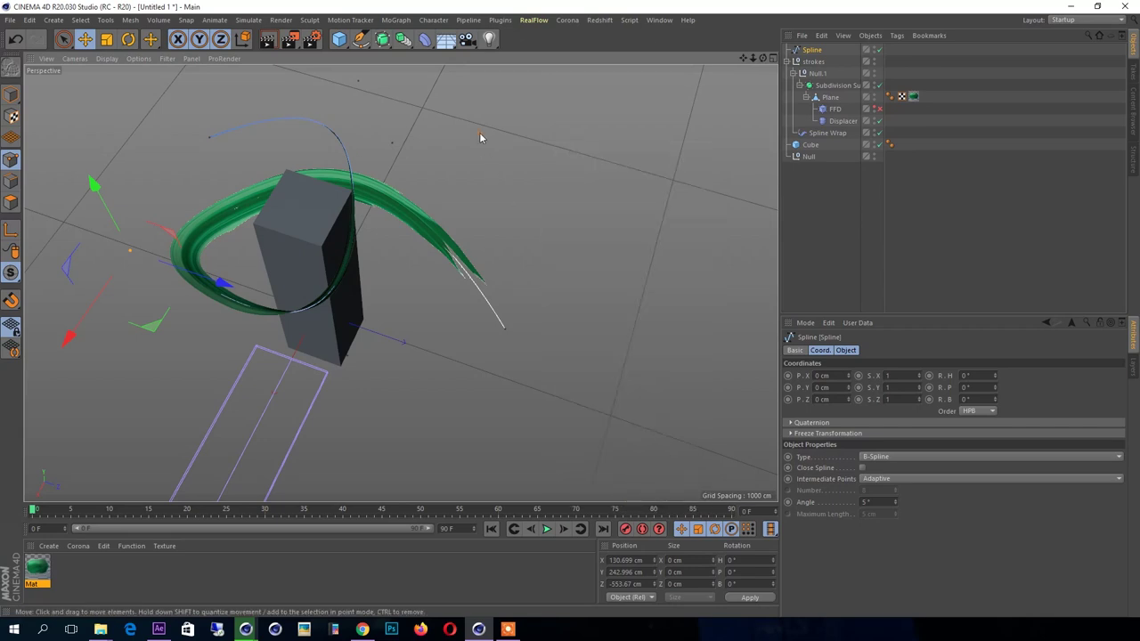
pyautogui.rightClick(479, 134)
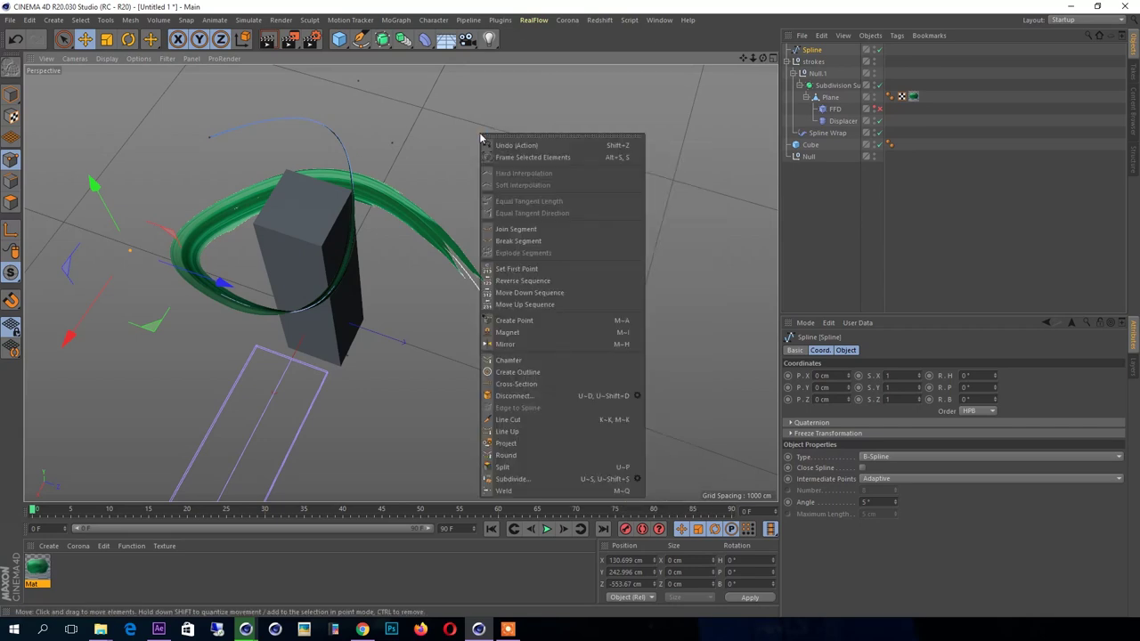
pyautogui.click(537, 229)
pyautogui.moveTo(148, 306); pyautogui.dragTo(161, 313)
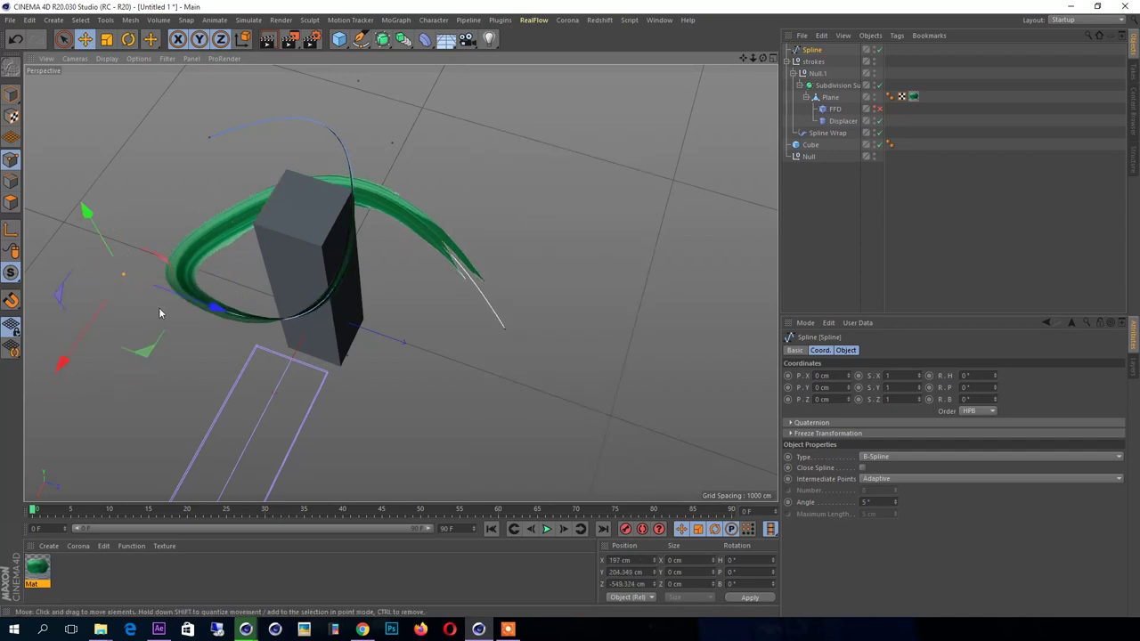
pyautogui.rightClick(149, 220)
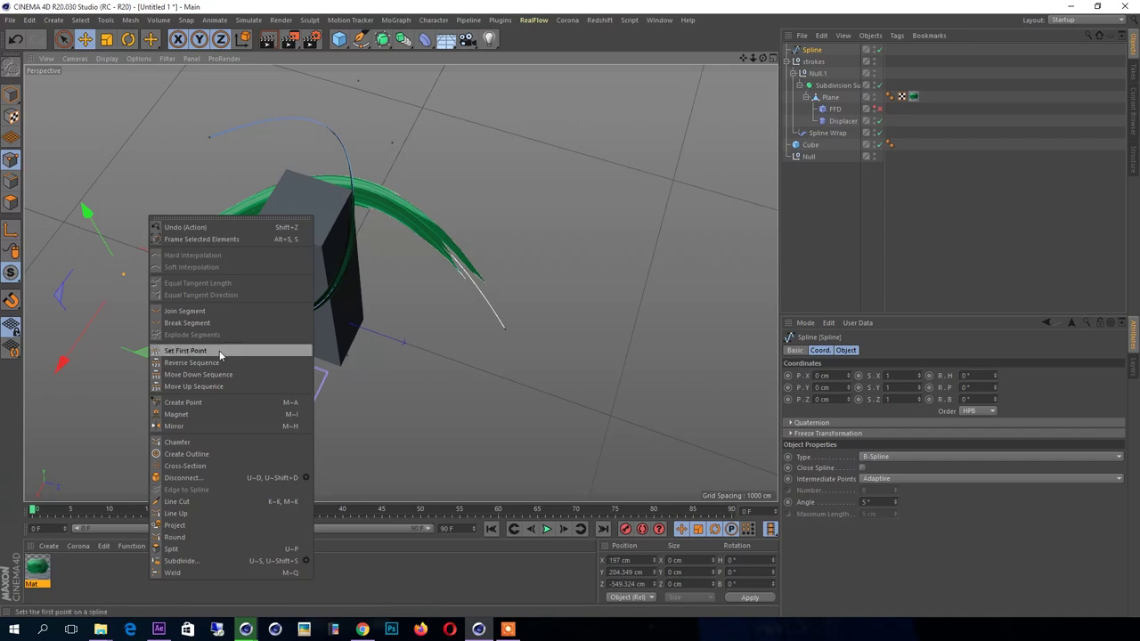
pyautogui.click(526, 211)
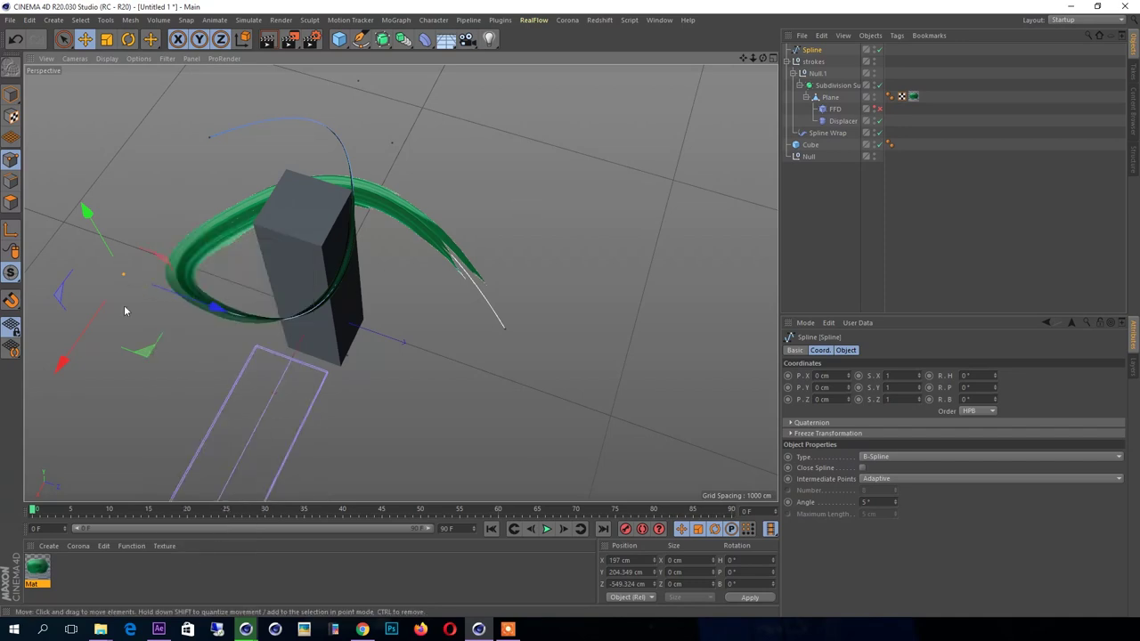
pyautogui.moveTo(120, 275); pyautogui.dragTo(448, 297)
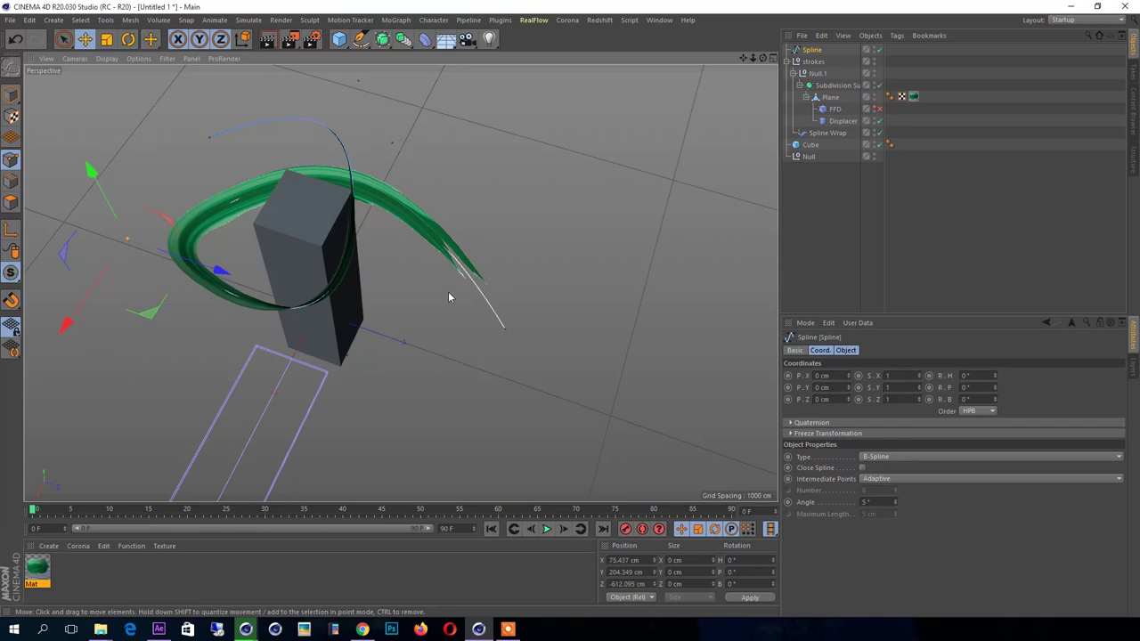
# In the Top view, pull the selected points toward the spiral centre, then return to perspective
pyautogui.middleClick(448, 297)
pyautogui.middleClick(632, 124)
pyautogui.moveTo(406, 430); pyautogui.dragTo(408, 474)
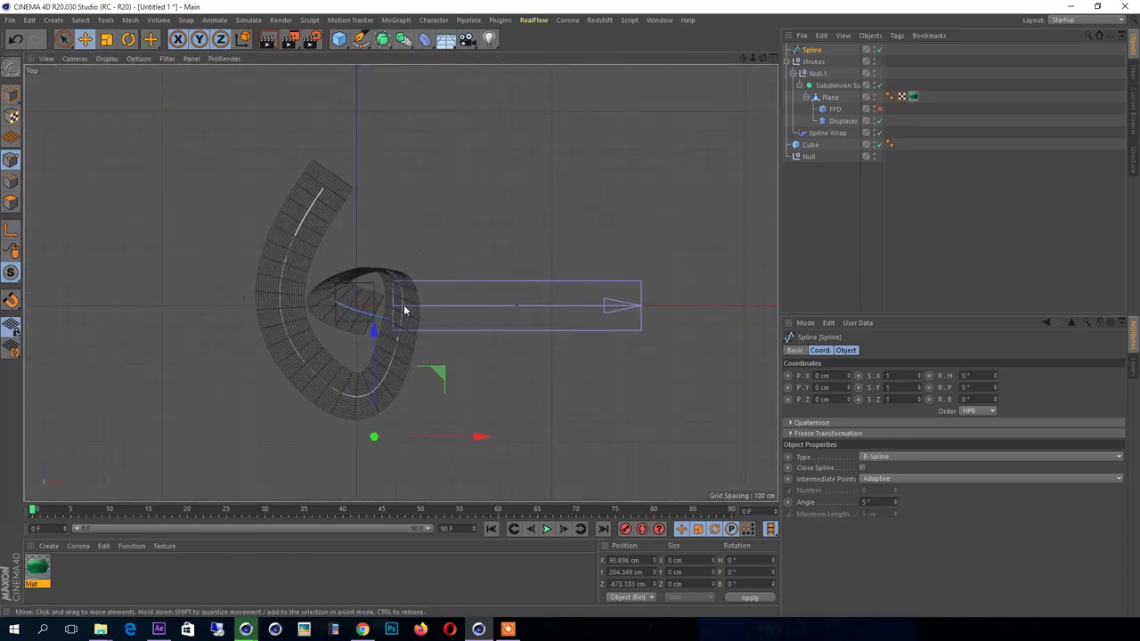
pyautogui.moveTo(477, 193)
pyautogui.mouseDown()
pyautogui.moveTo(485, 272)
pyautogui.moveTo(387, 326)
pyautogui.moveTo(338, 311)
pyautogui.mouseUp()
pyautogui.moveTo(404, 240)
pyautogui.mouseDown()
pyautogui.moveTo(383, 234)
pyautogui.moveTo(383, 267)
pyautogui.mouseUp()
pyautogui.middleClick(383, 266)
pyautogui.middleClick(268, 179)
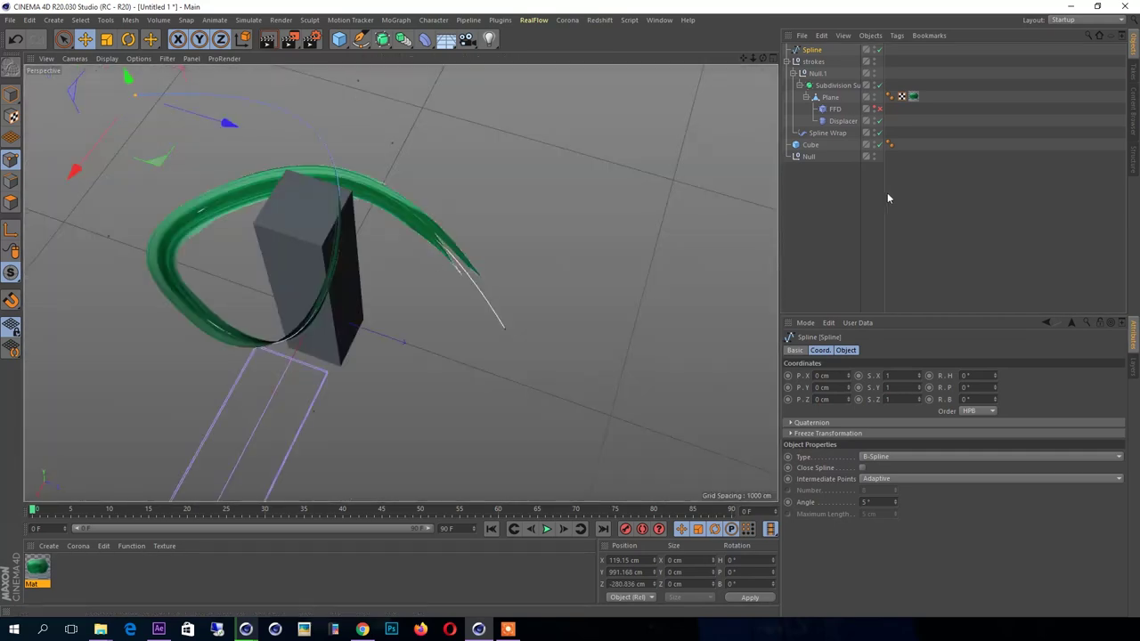
pyautogui.click(887, 198)
pyautogui.moveTo(267, 160)
pyautogui.keyDown('alt'); pyautogui.mouseDown()
pyautogui.moveTo(101, 236)
pyautogui.moveTo(167, 201)
pyautogui.moveTo(204, 229)
pyautogui.moveTo(187, 322)
pyautogui.mouseUp(); pyautogui.keyUp('alt')
pyautogui.click(186, 320)
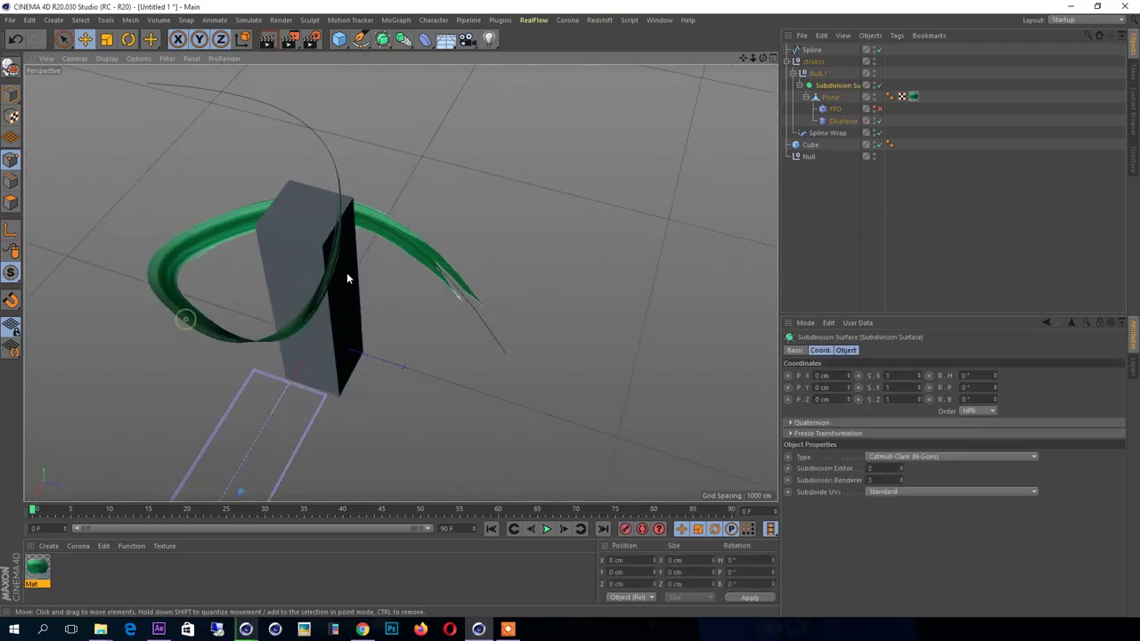
pyautogui.moveTo(346, 233)
pyautogui.keyDown('alt'); pyautogui.mouseDown()
pyautogui.moveTo(343, 172)
pyautogui.moveTo(294, 177)
pyautogui.moveTo(267, 201)
pyautogui.mouseUp(); pyautogui.keyUp('alt')
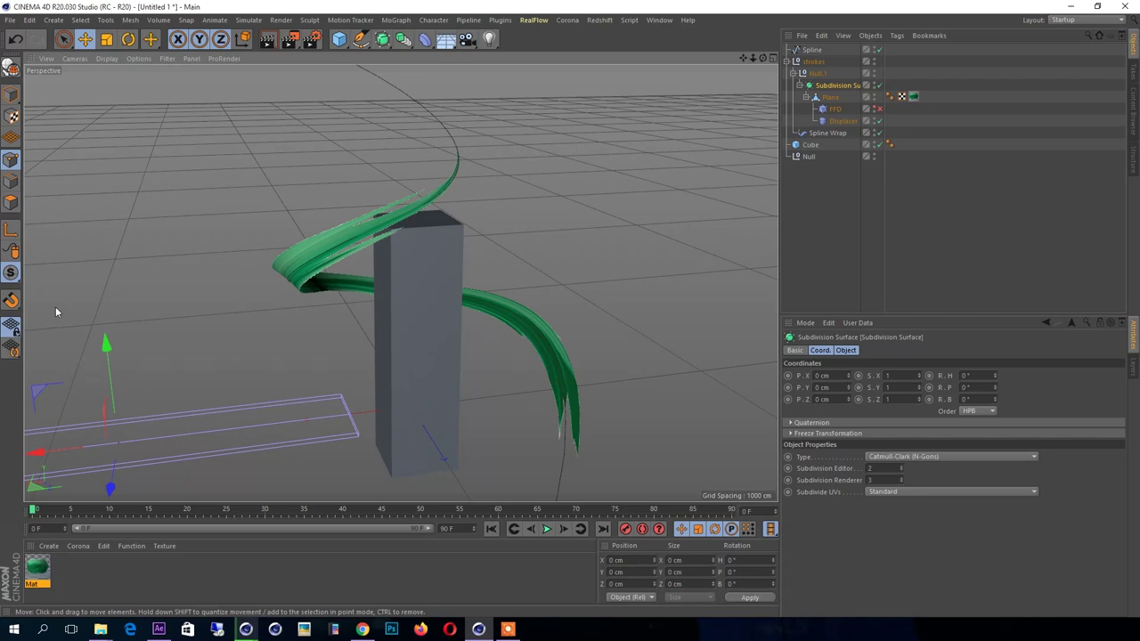
pyautogui.moveTo(365, 216)
pyautogui.keyDown('alt'); pyautogui.mouseDown()
pyautogui.moveTo(432, 229)
pyautogui.moveTo(374, 161)
pyautogui.moveTo(317, 136)
pyautogui.mouseUp(); pyautogui.keyUp('alt')
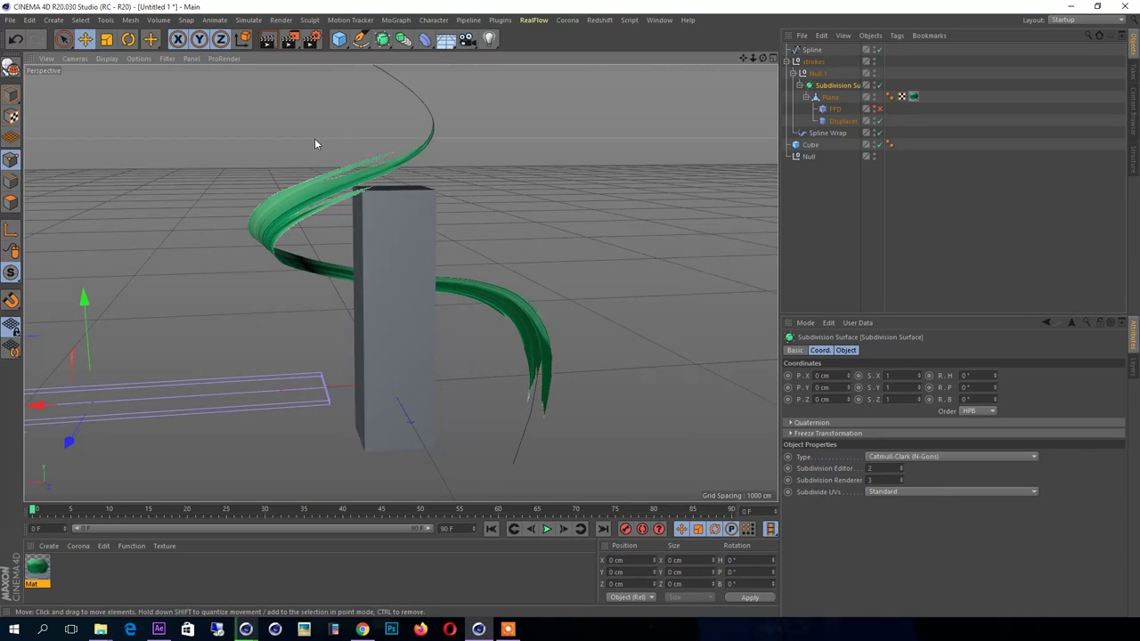
pyautogui.click(845, 210)
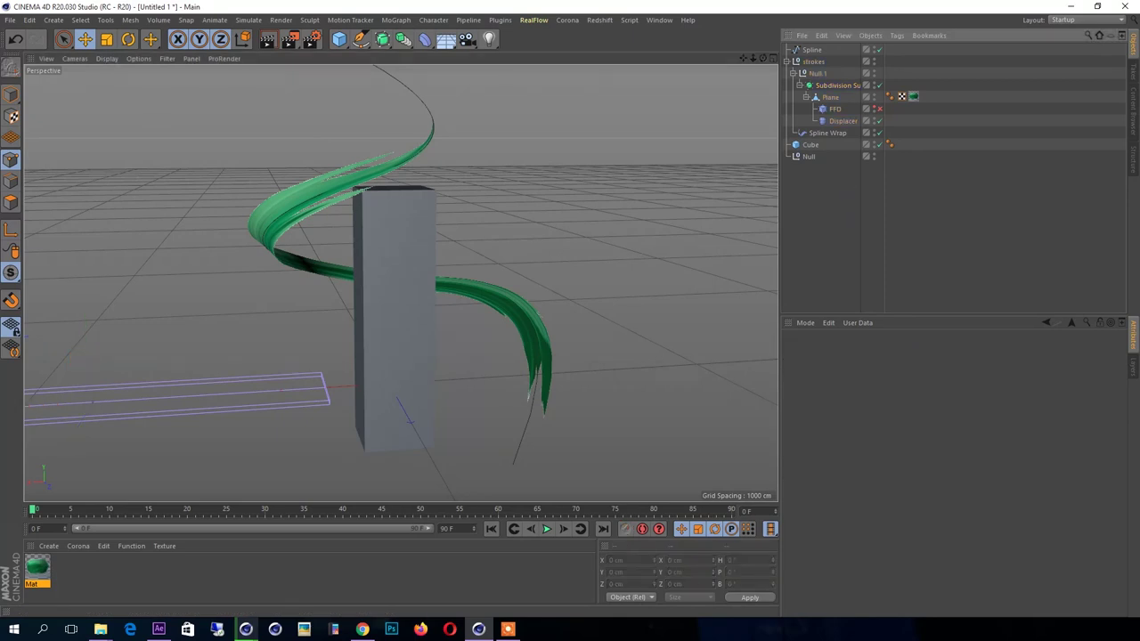